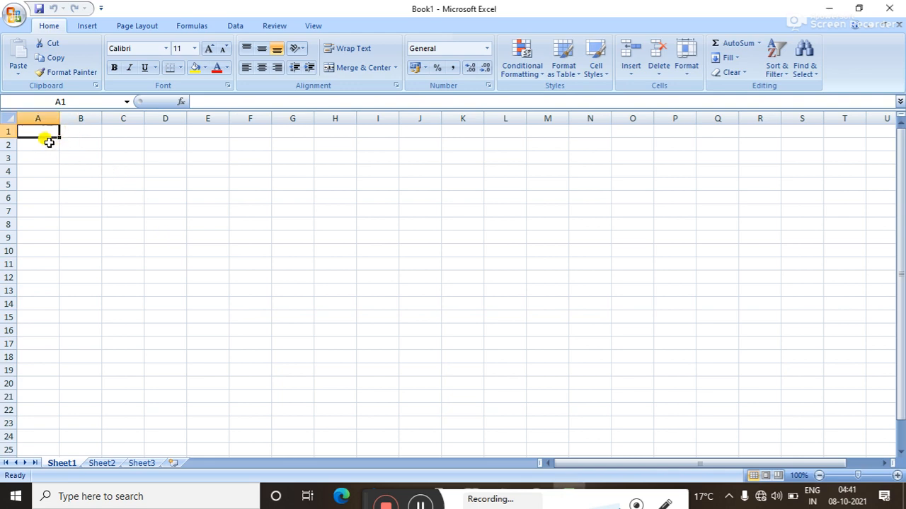
Type the 'month' header in A1 and jan in A2, then fill jan through dec down to A13.
text(mon)
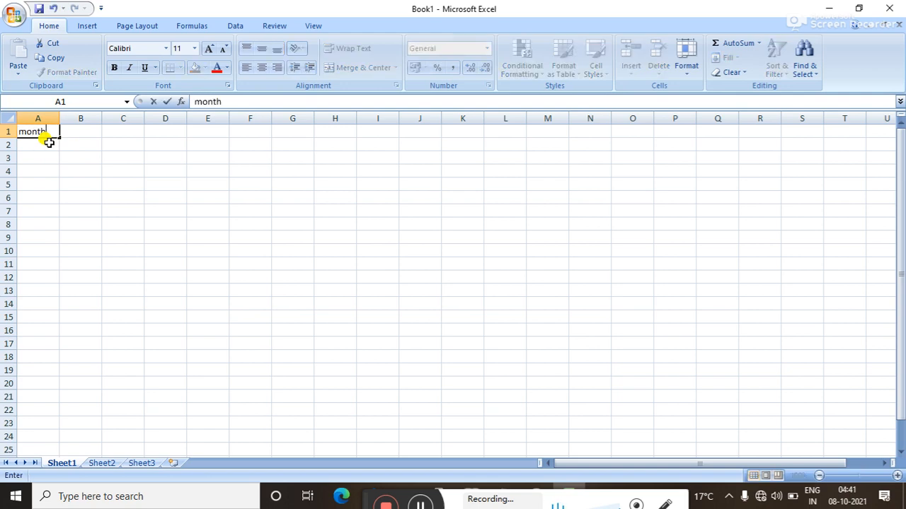
text(th)
key(BackSpace)
key(BackSpace)
key(BackSpace)
key(BackSpace)
text(on)
key(Return)
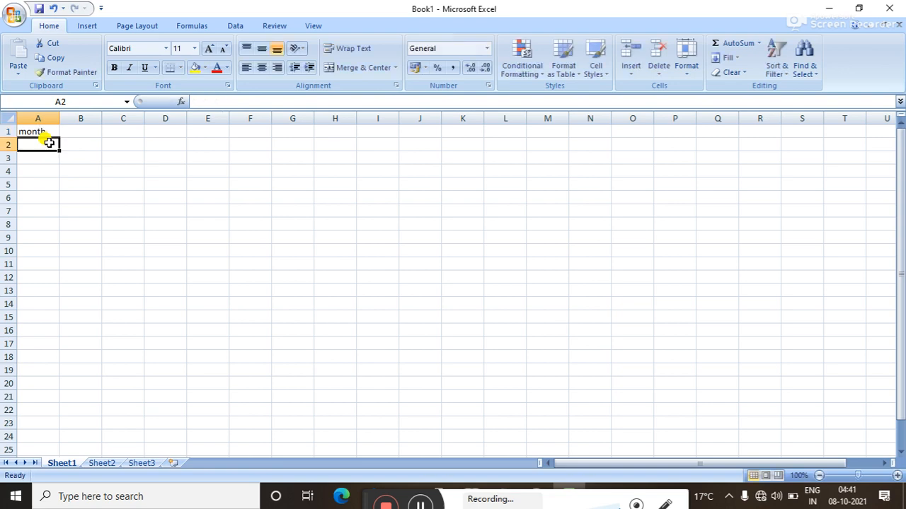
text(jan)
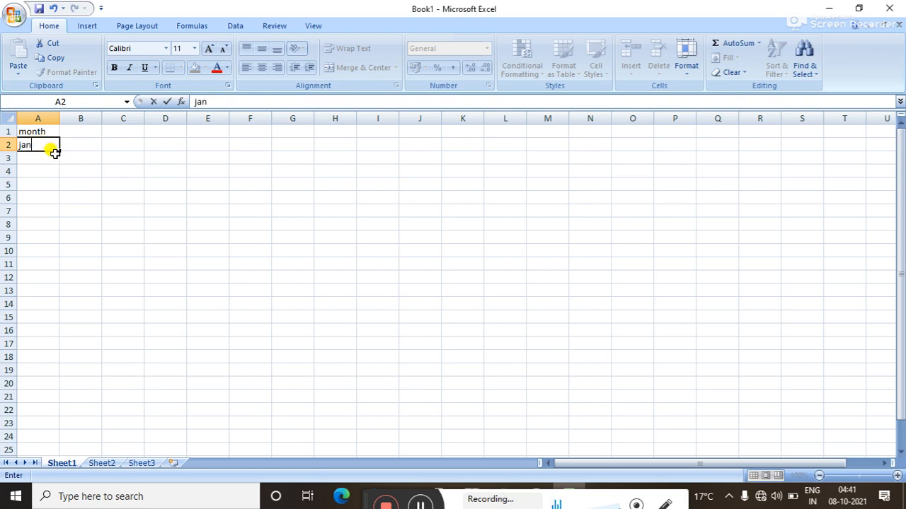
key(Return)
click(44, 141)
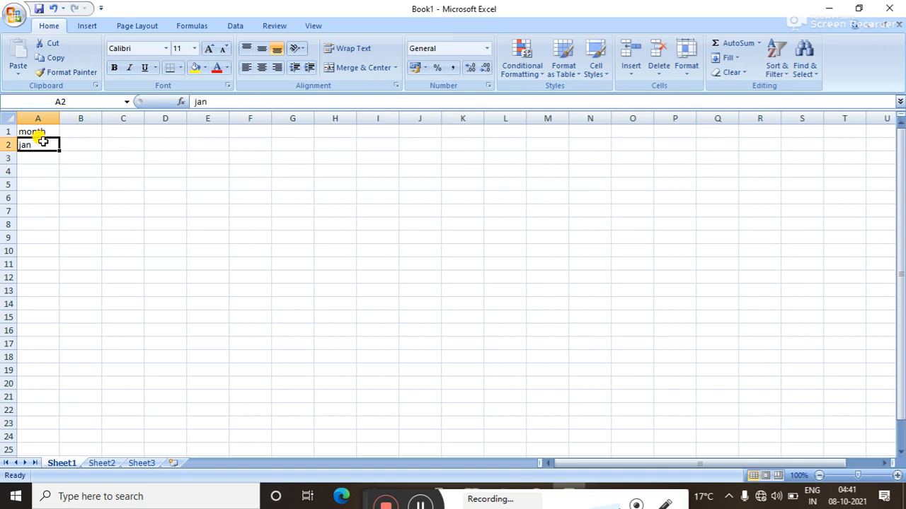
drag(60, 152, 57, 298)
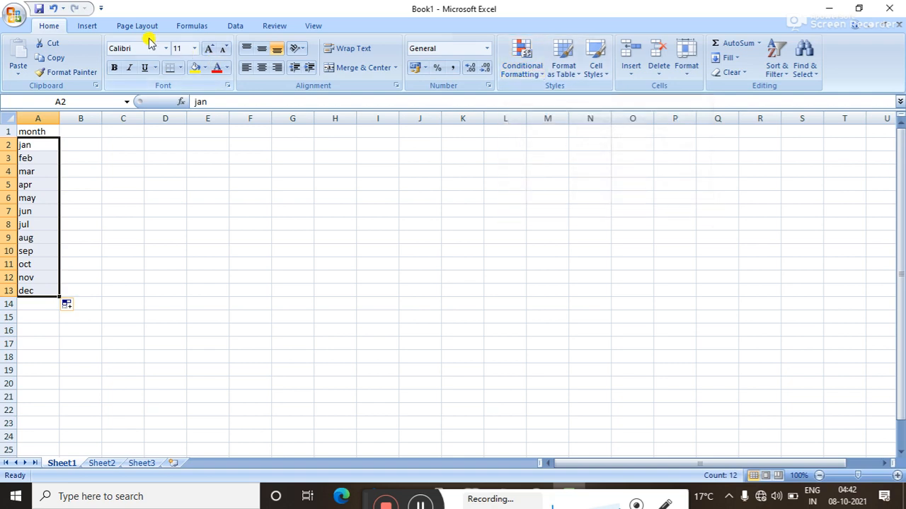
Define the name 'month' for the month list in A2:A13 through Formulas > Define Name.
click(189, 29)
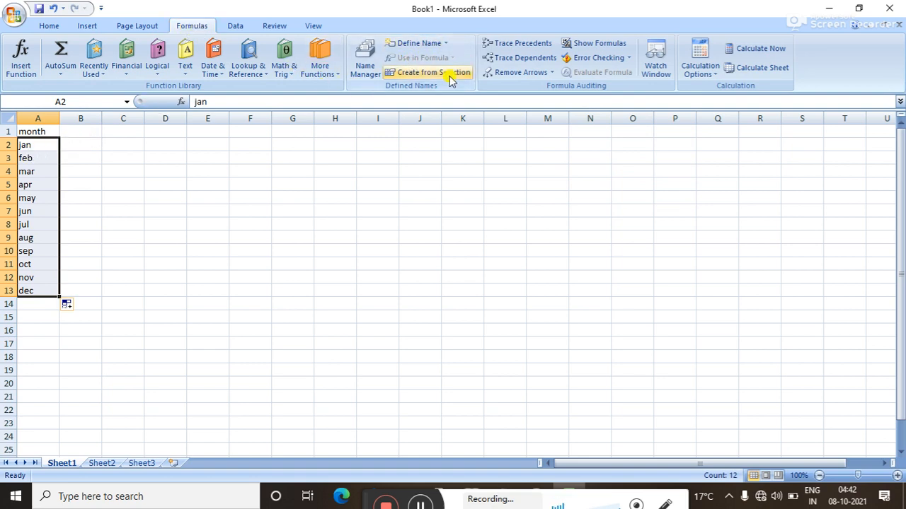
click(445, 44)
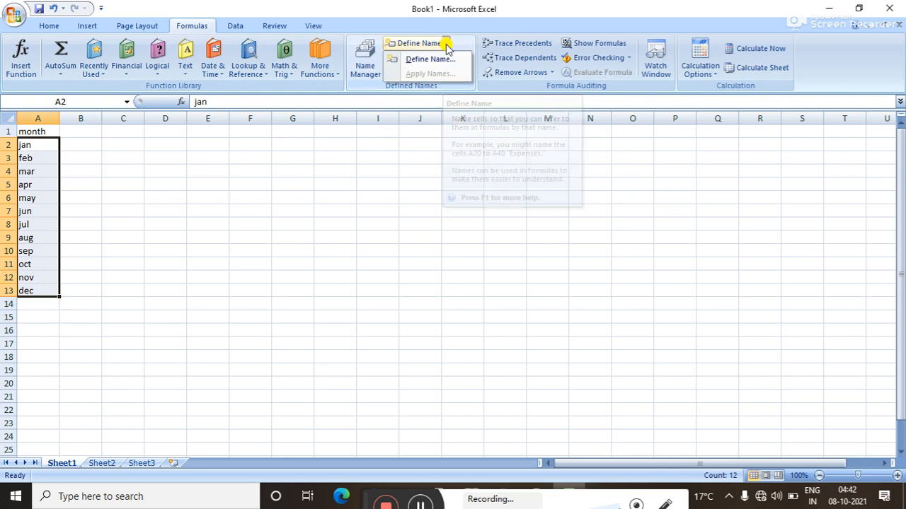
click(445, 61)
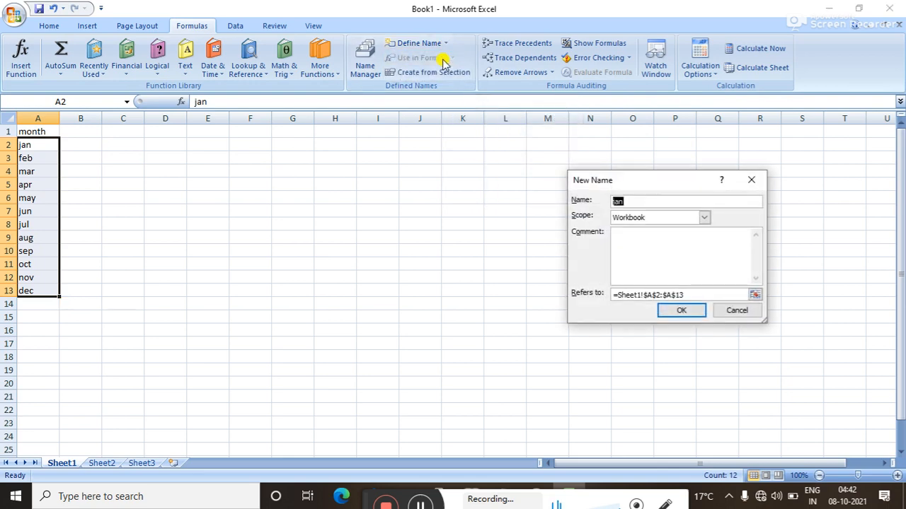
key(BackSpace)
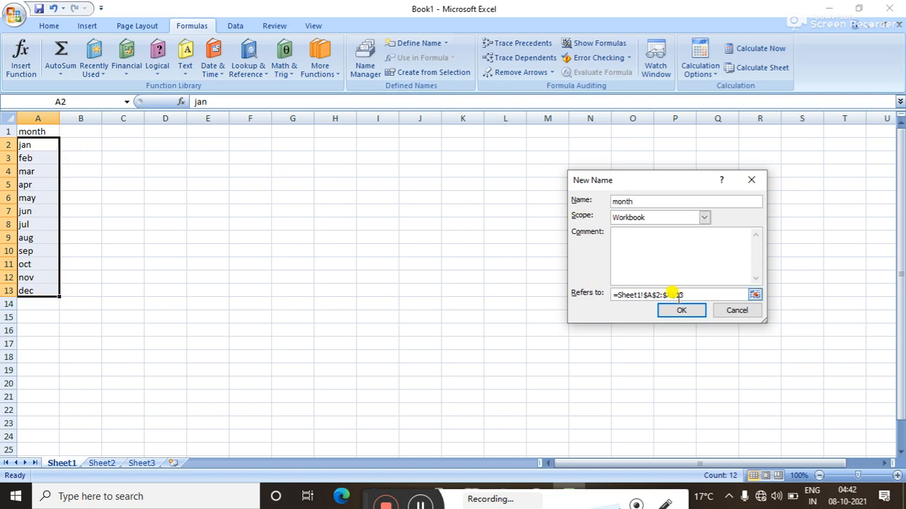
click(679, 310)
click(535, 236)
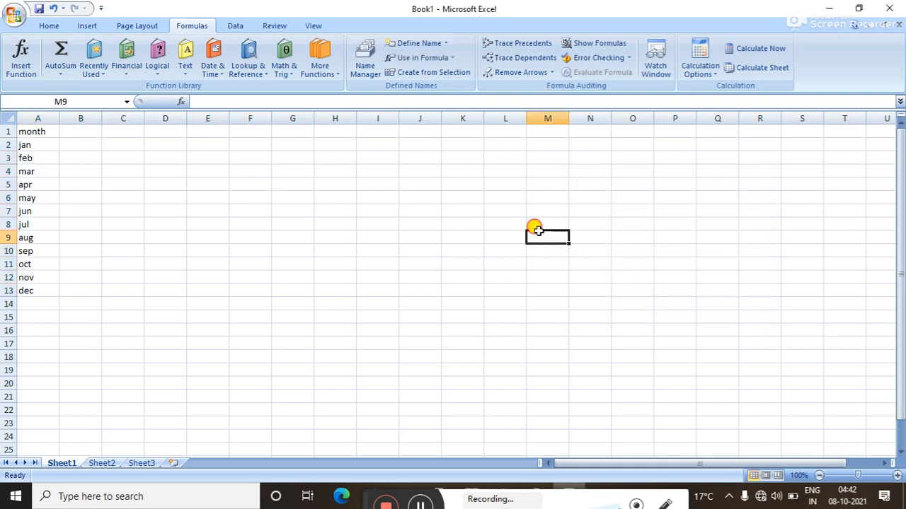
drag(45, 146, 34, 287)
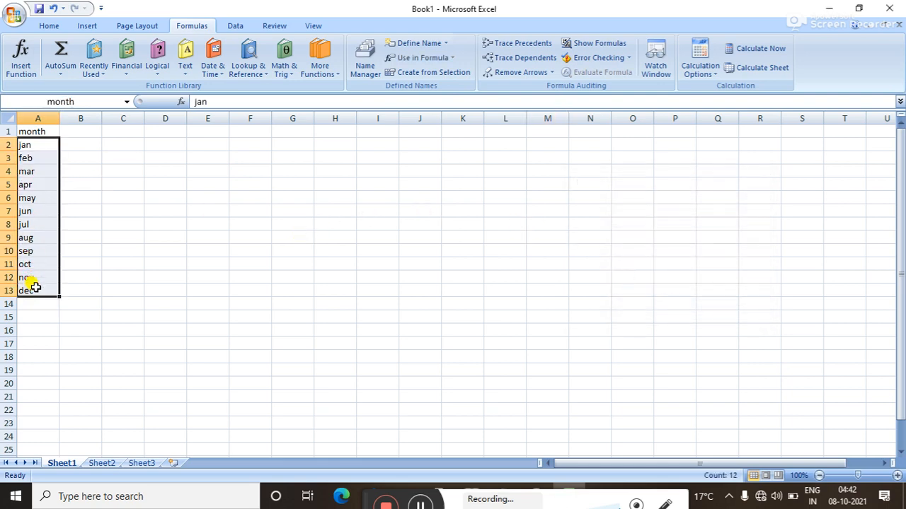
click(113, 290)
text(=sum)
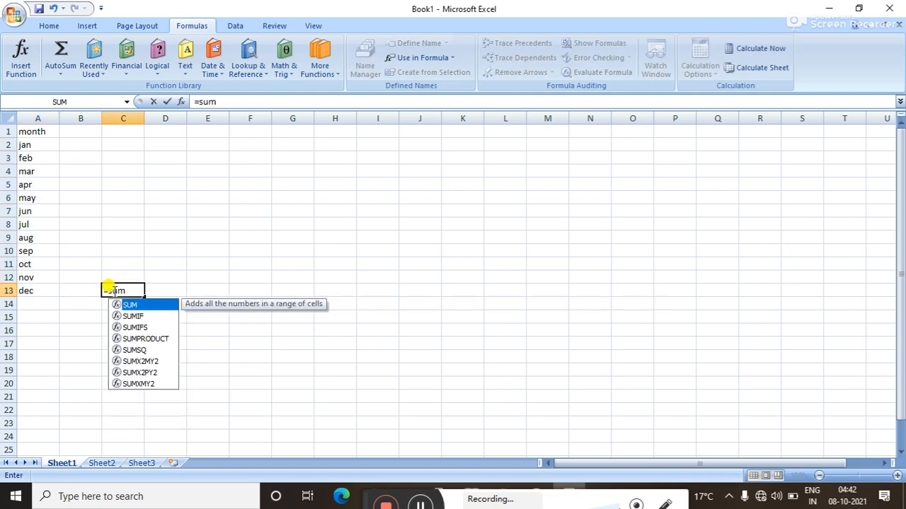
text(()
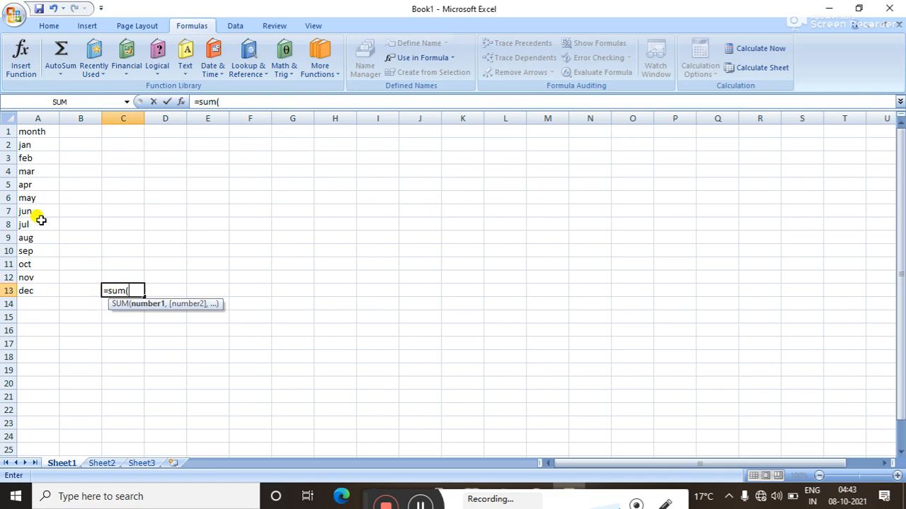
text(month)
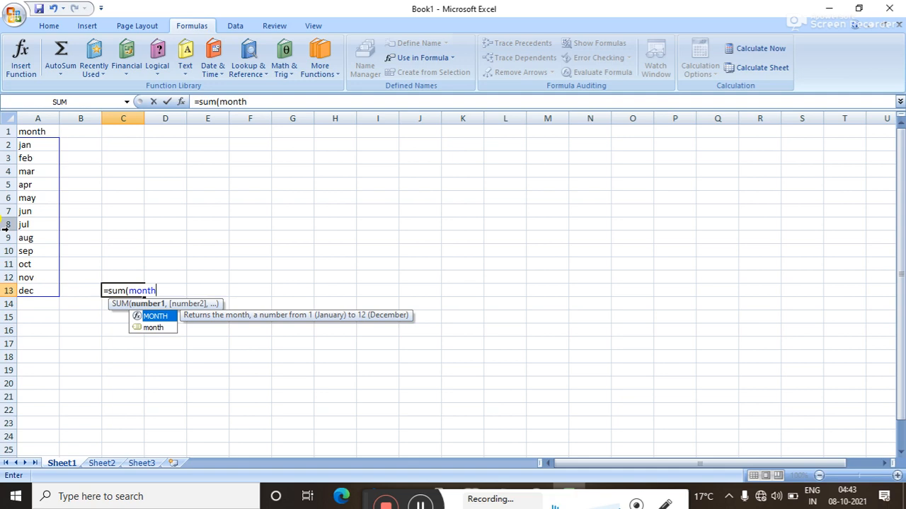
key(BackSpace)
key(BackSpace)
key(BackSpace)
key(BackSpace)
key(BackSpace)
key(BackSpace)
key(BackSpace)
key(BackSpace)
key(BackSpace)
key(BackSpace)
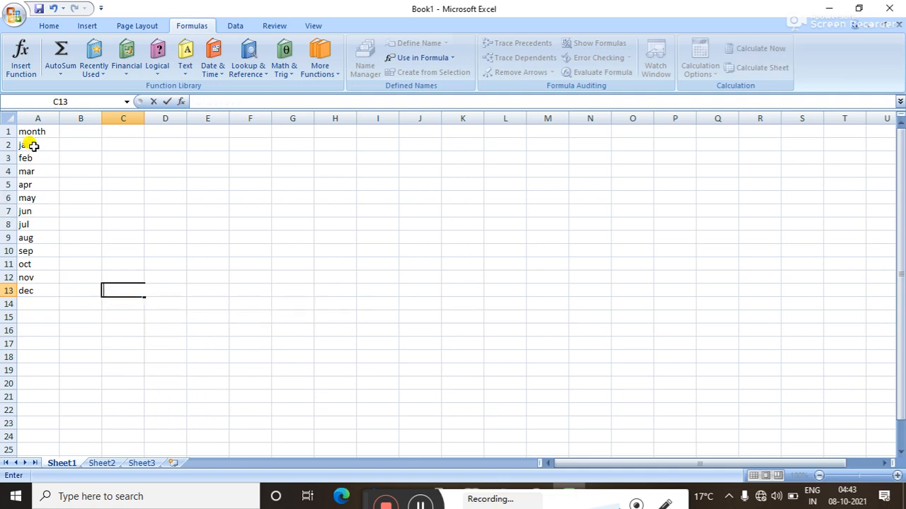
click(88, 170)
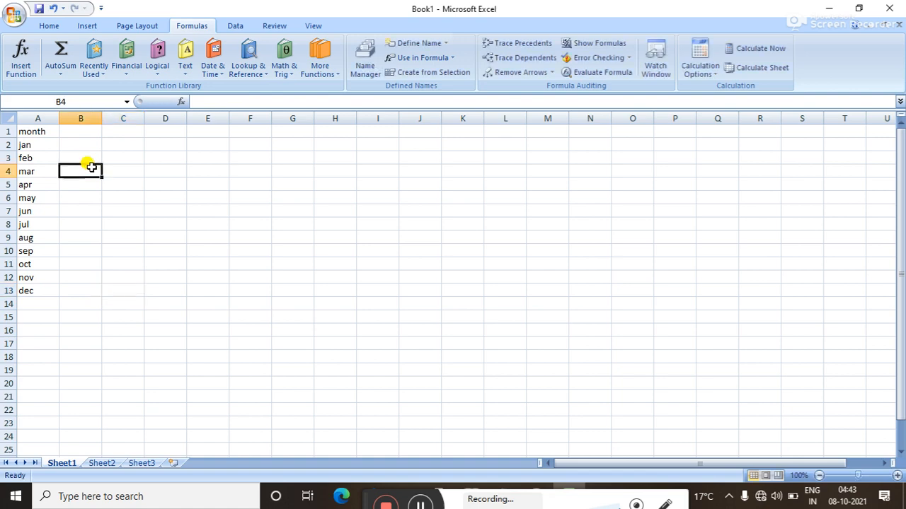
click(447, 44)
click(427, 133)
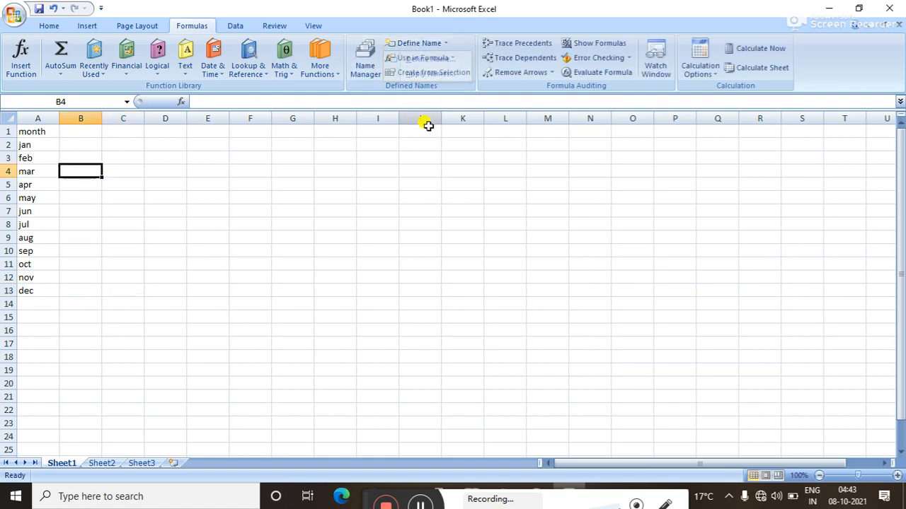
click(435, 58)
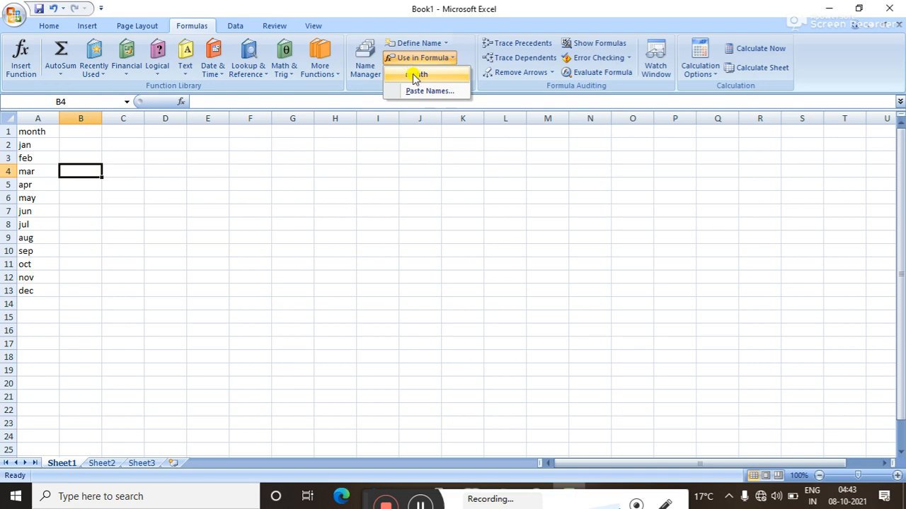
click(395, 266)
click(365, 70)
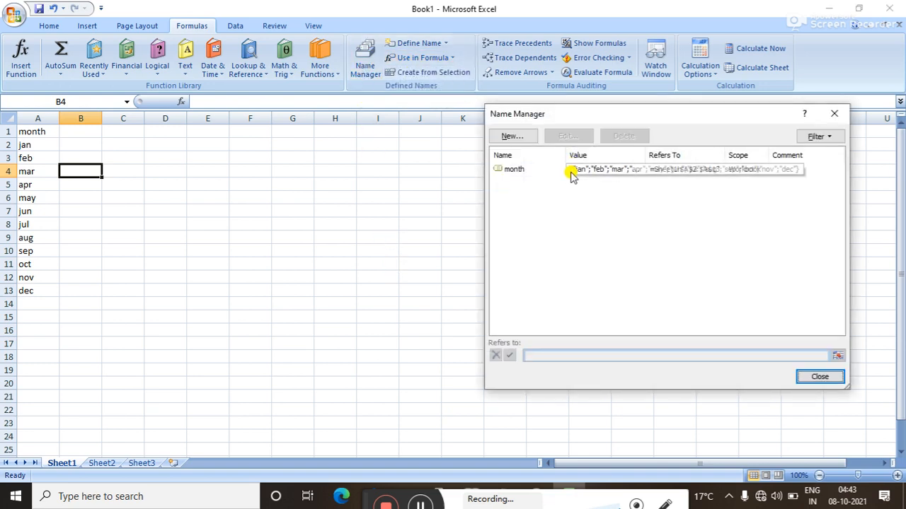
click(572, 174)
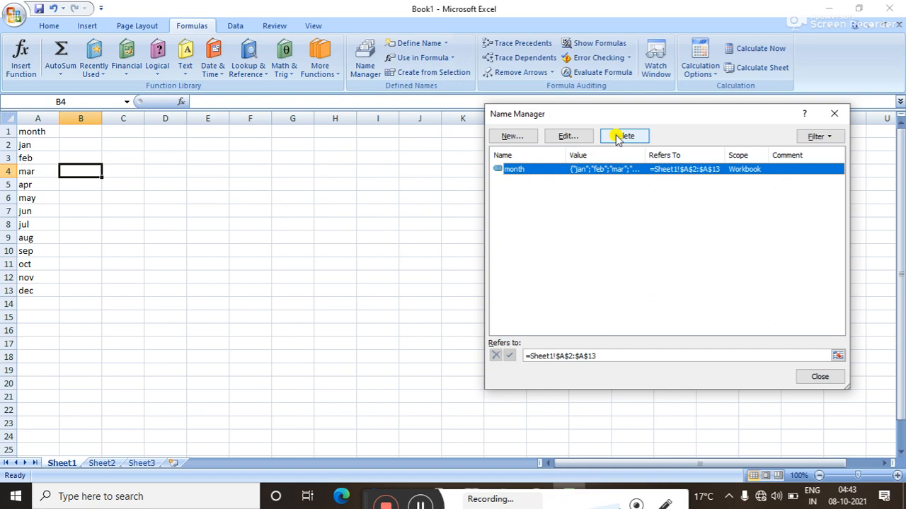
click(832, 118)
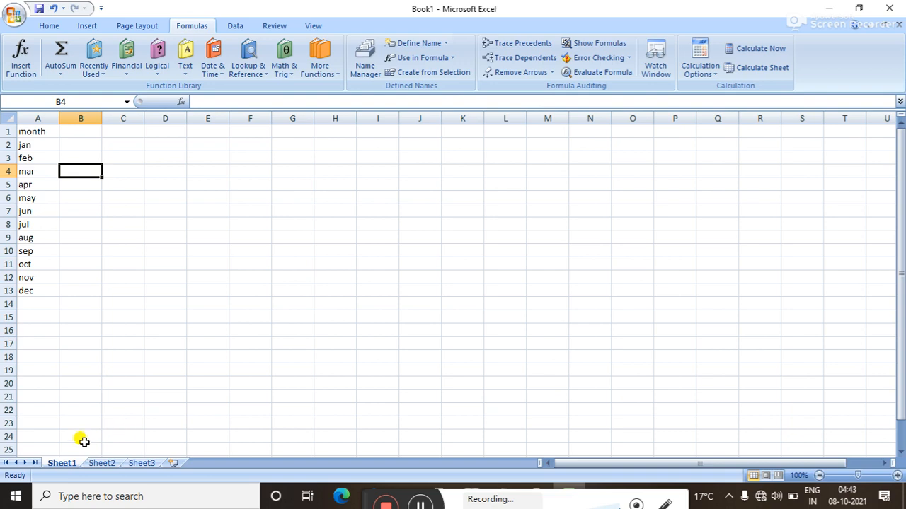
On Sheet2, enter 1 in B2 and 2 in C2, then select both to extend the day series.
click(101, 464)
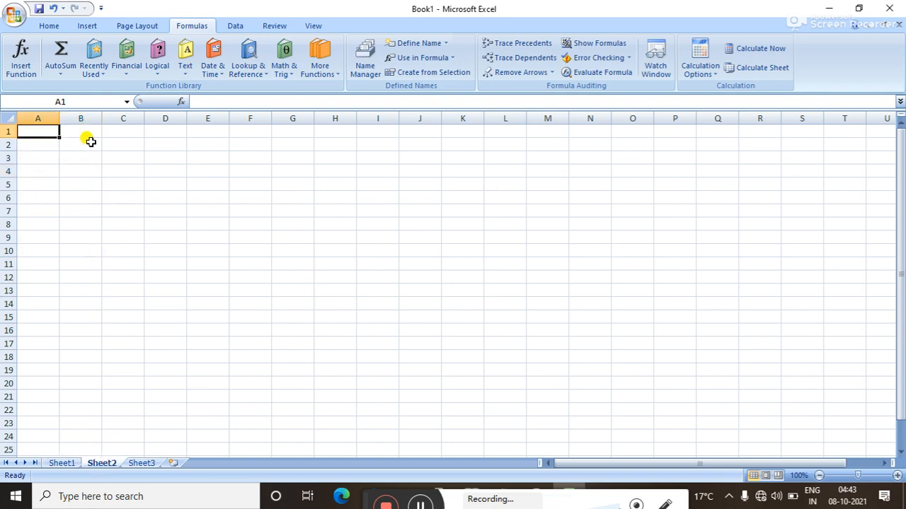
click(90, 142)
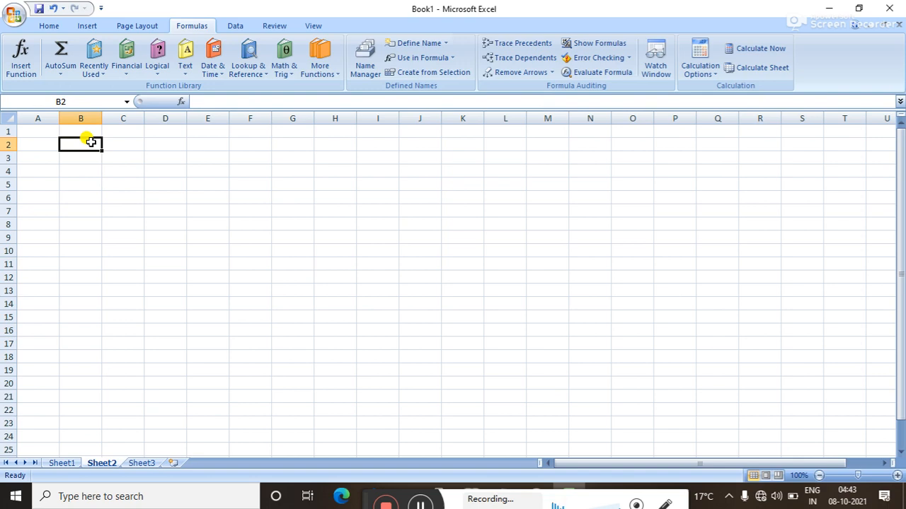
text(1)
key(Tab)
text(2)
drag(91, 142, 128, 129)
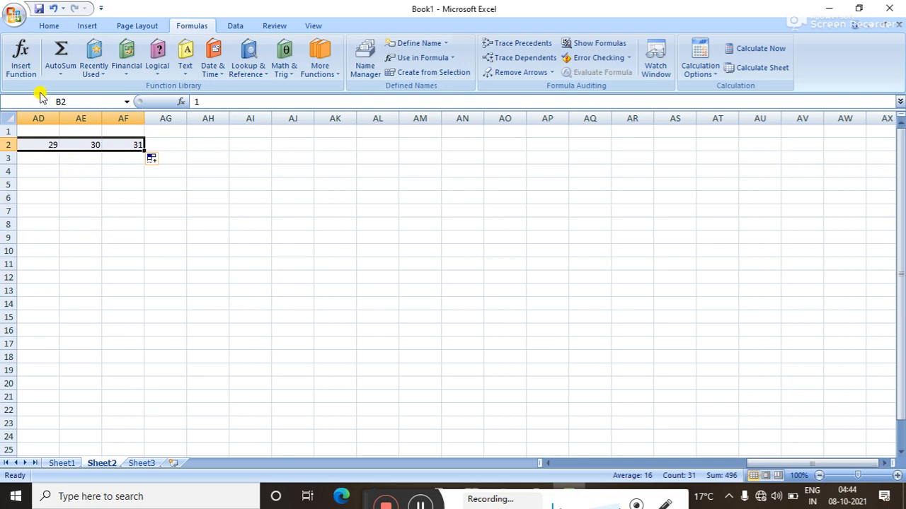
Set the column width of the day columns B through AF to 3.
click(51, 29)
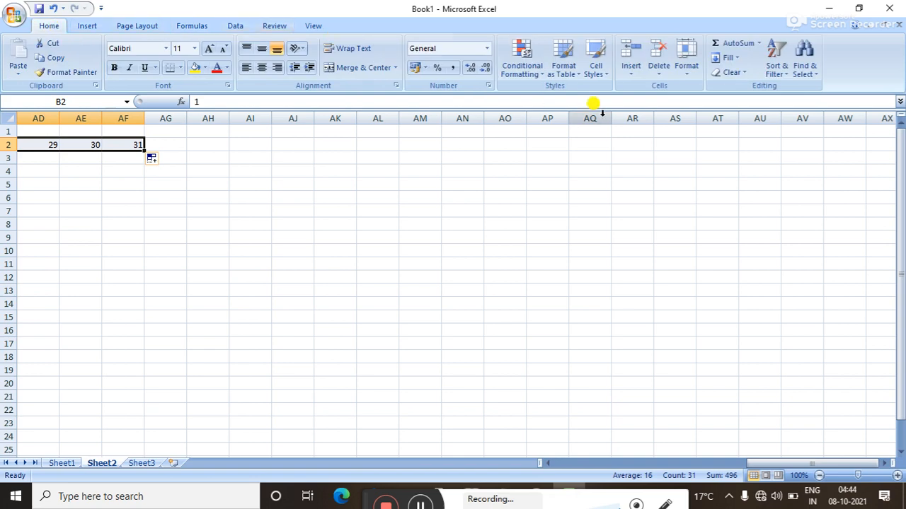
click(691, 78)
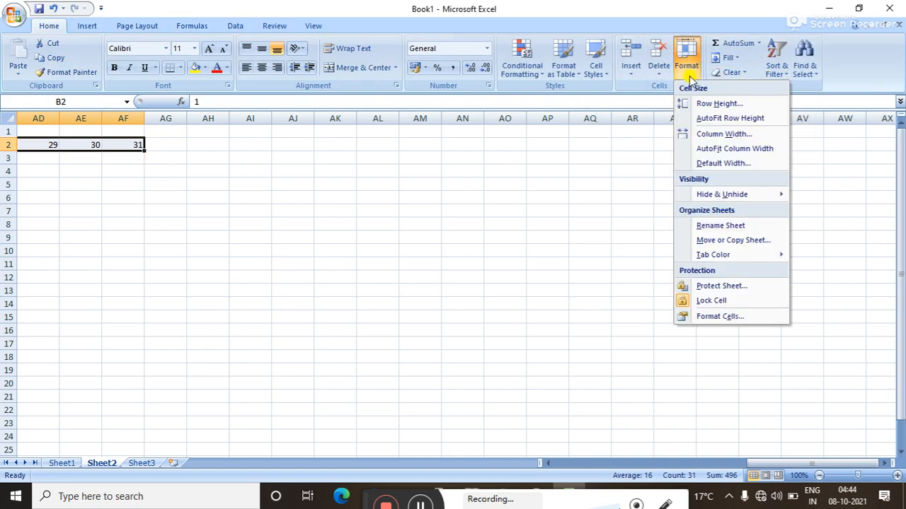
click(709, 138)
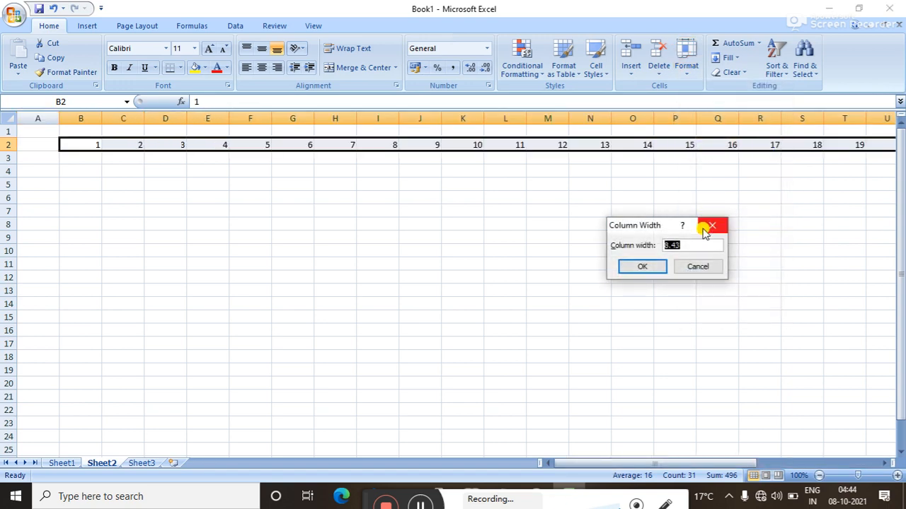
key(BackSpace)
text(3)
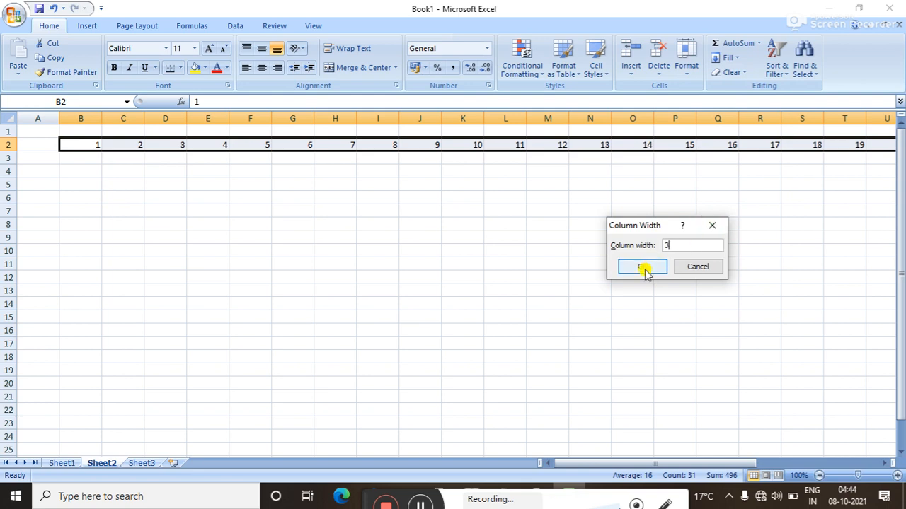
click(643, 269)
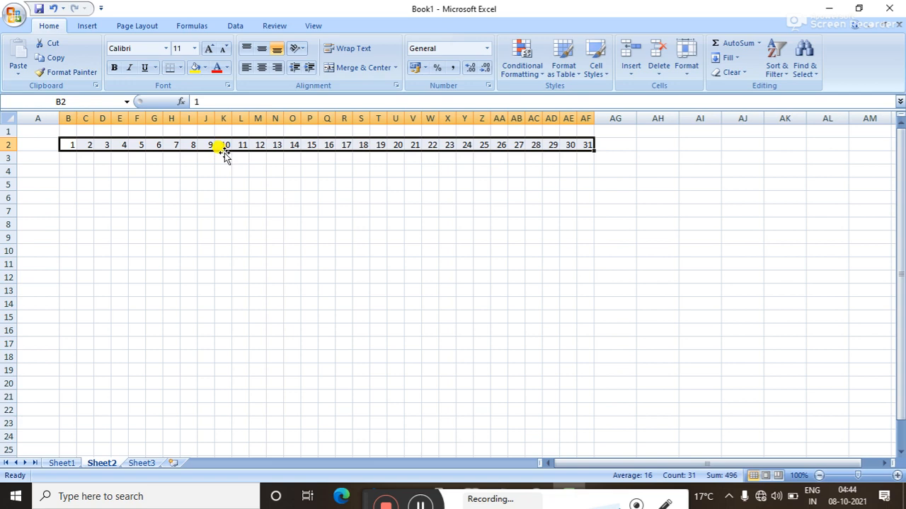
drag(225, 150, 224, 169)
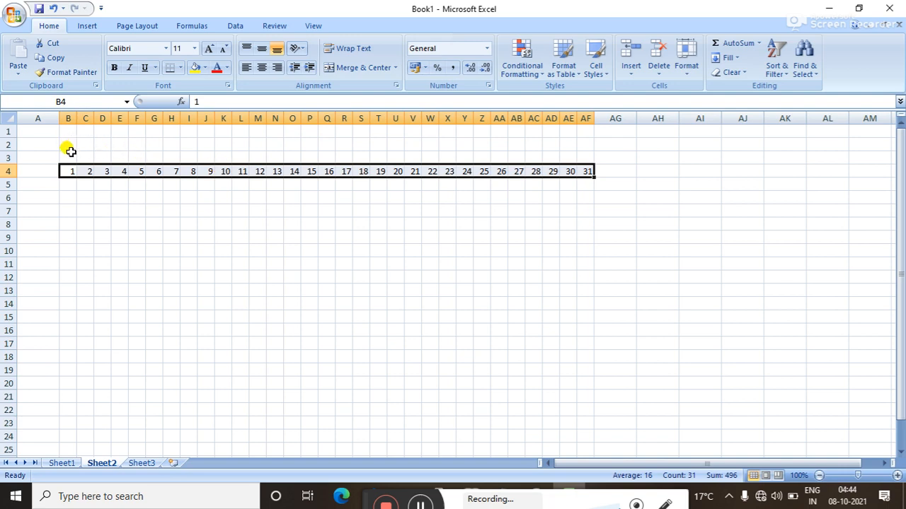
click(420, 503)
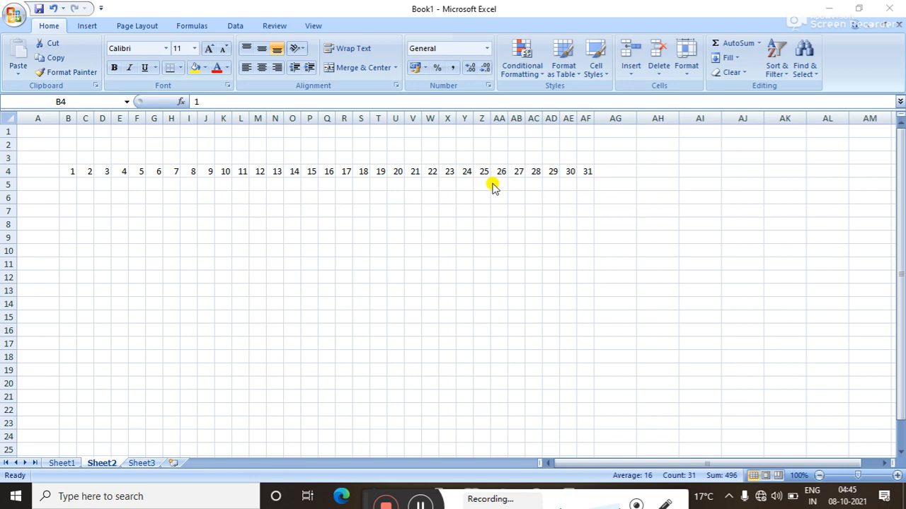
click(75, 154)
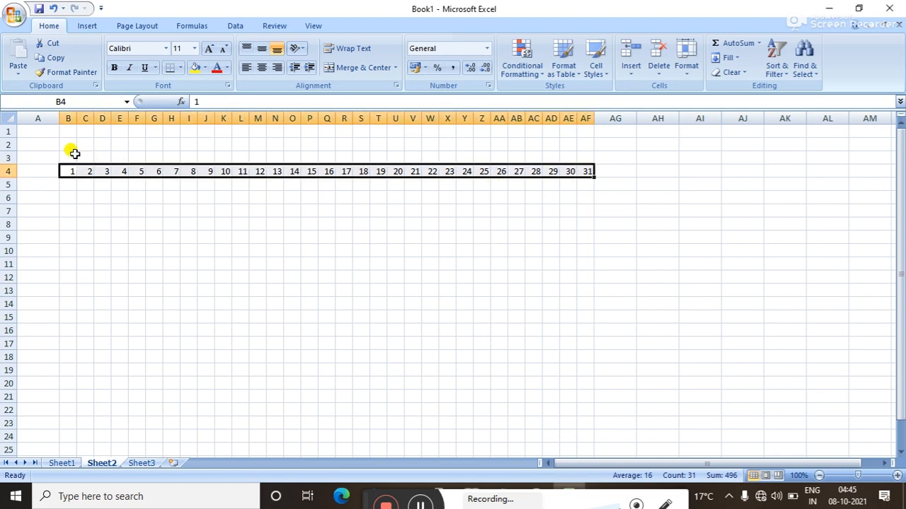
drag(73, 153, 221, 159)
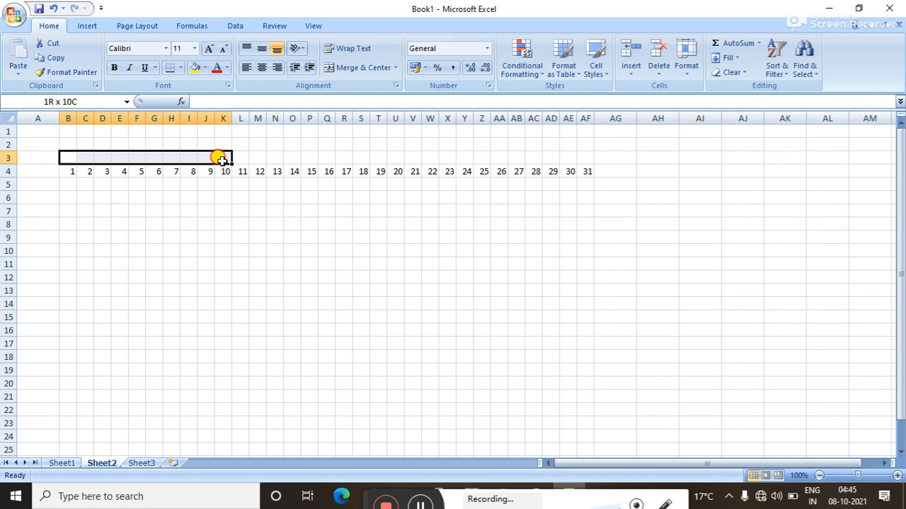
Merge and center B3:J3, L3:U3 and W3:AC3, then select the calendar header B3:AF4.
drag(222, 160, 210, 157)
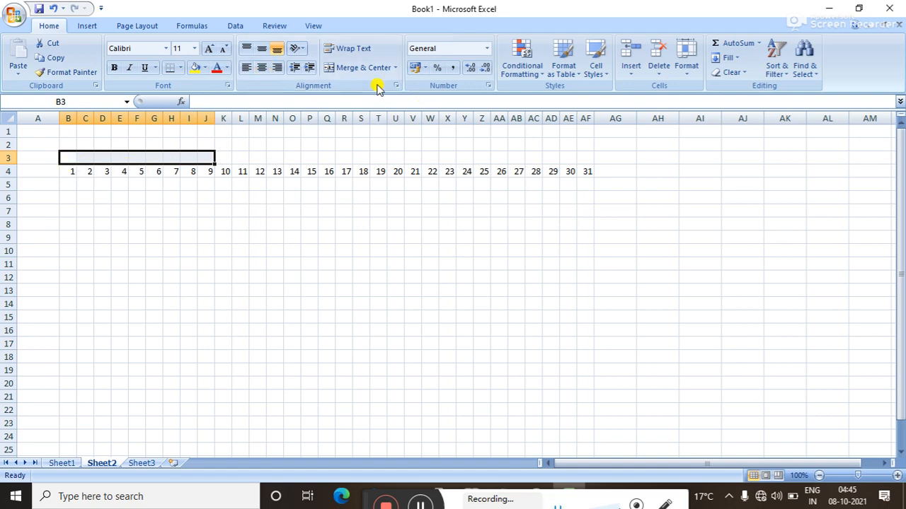
click(361, 70)
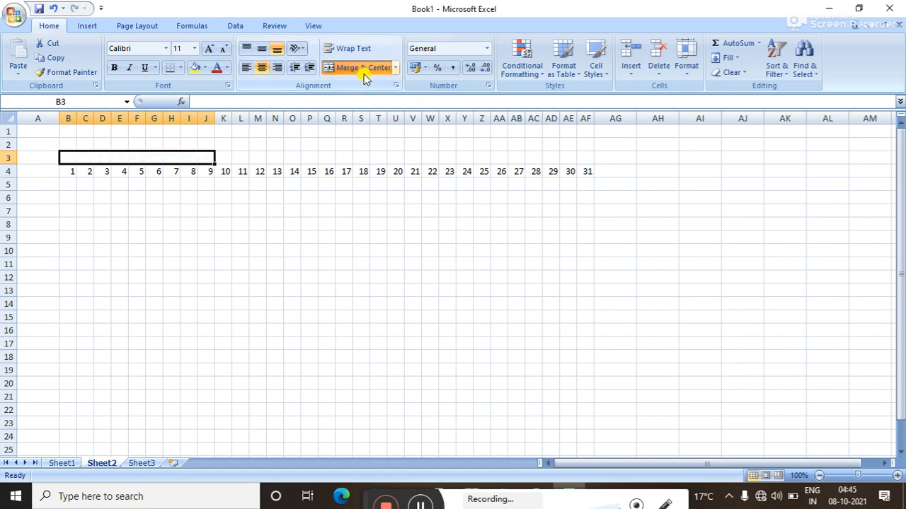
drag(238, 157, 401, 155)
click(350, 68)
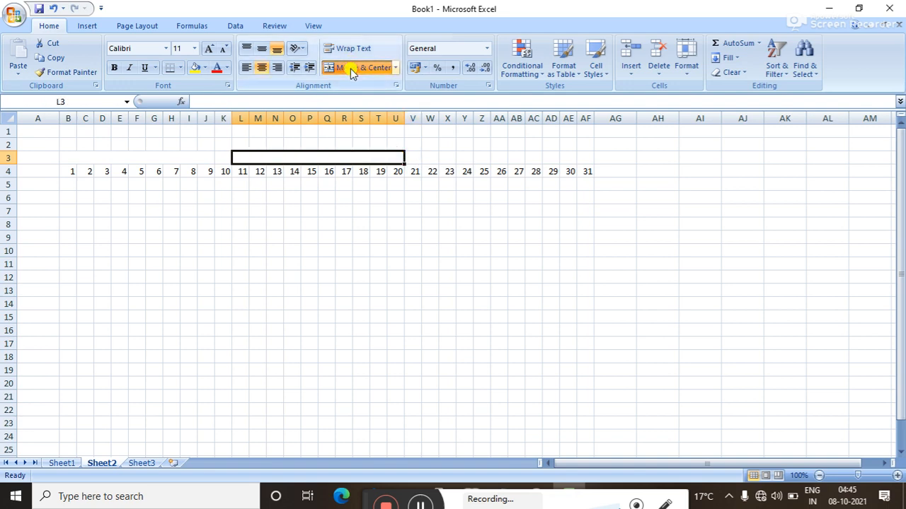
click(430, 156)
drag(429, 157, 534, 156)
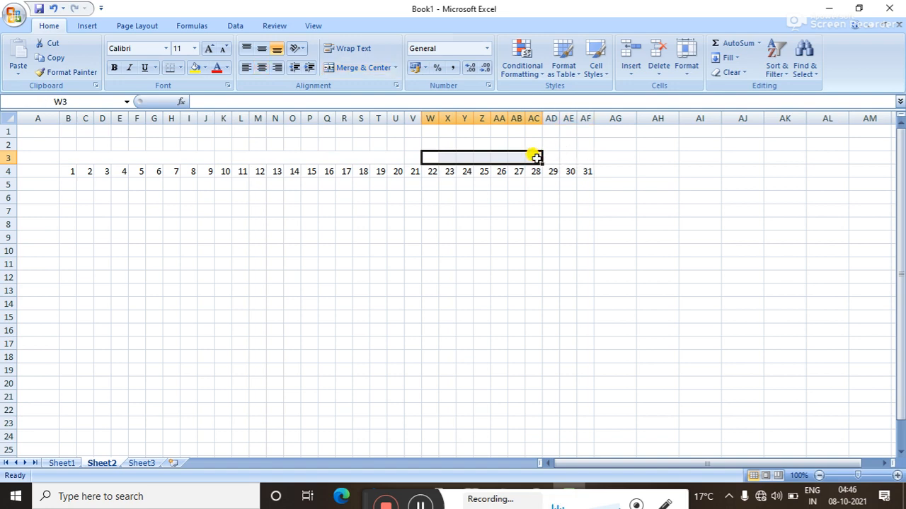
click(364, 68)
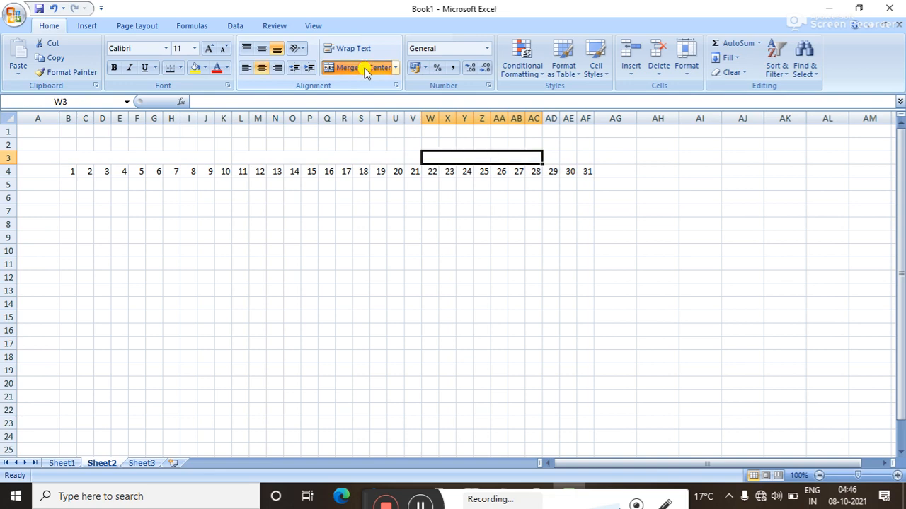
click(116, 156)
drag(117, 155, 533, 162)
drag(95, 156, 579, 172)
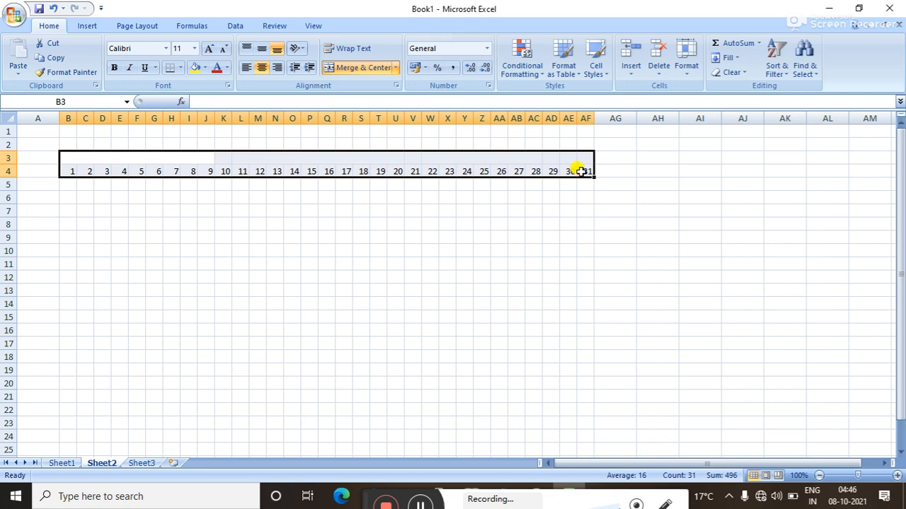
Apply All Borders to every cell of the calendar header B3:AF4.
click(181, 68)
click(200, 175)
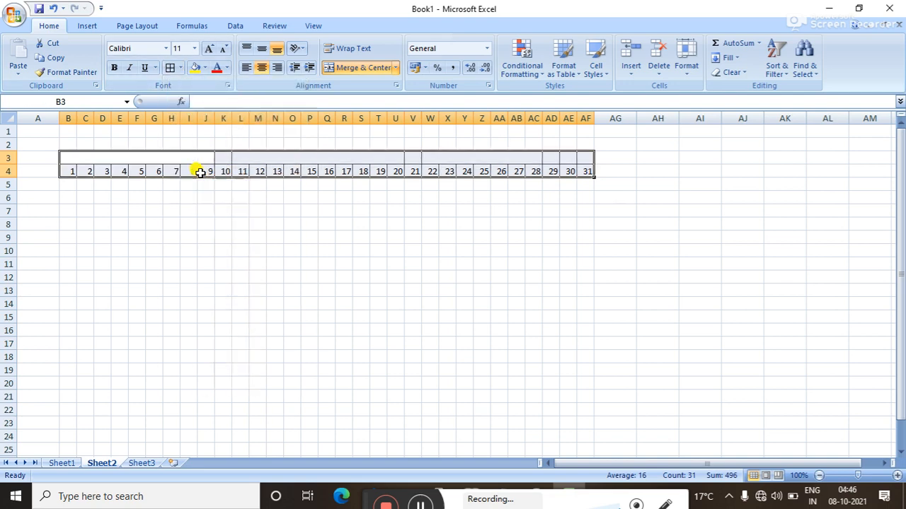
click(222, 197)
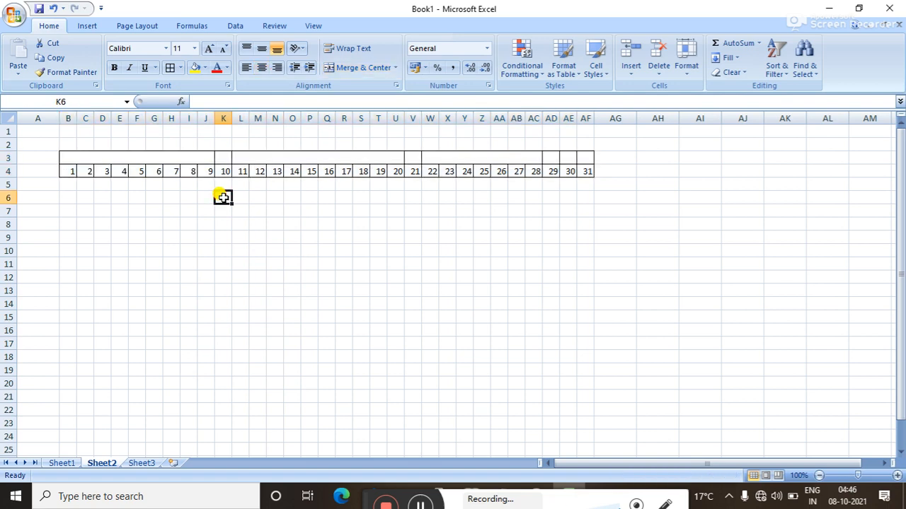
Label the merged B3 block above days 1–9 'month'.
click(153, 157)
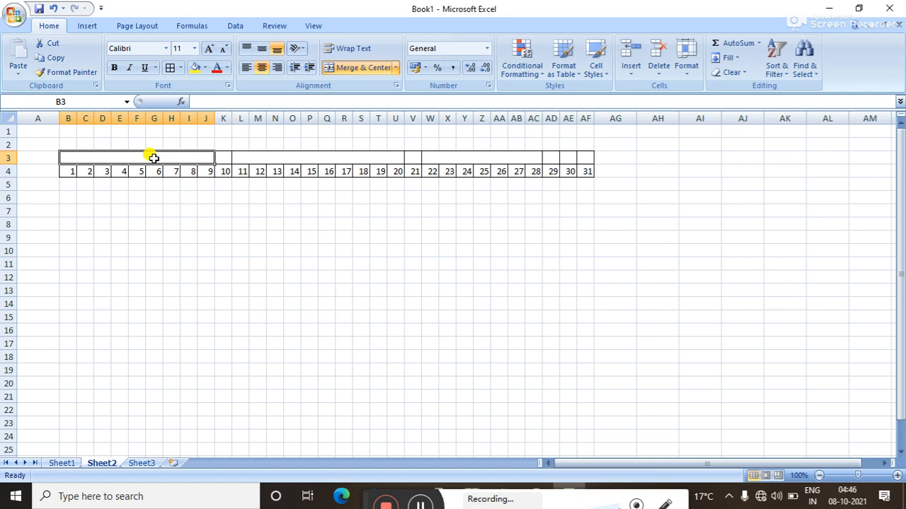
text(month)
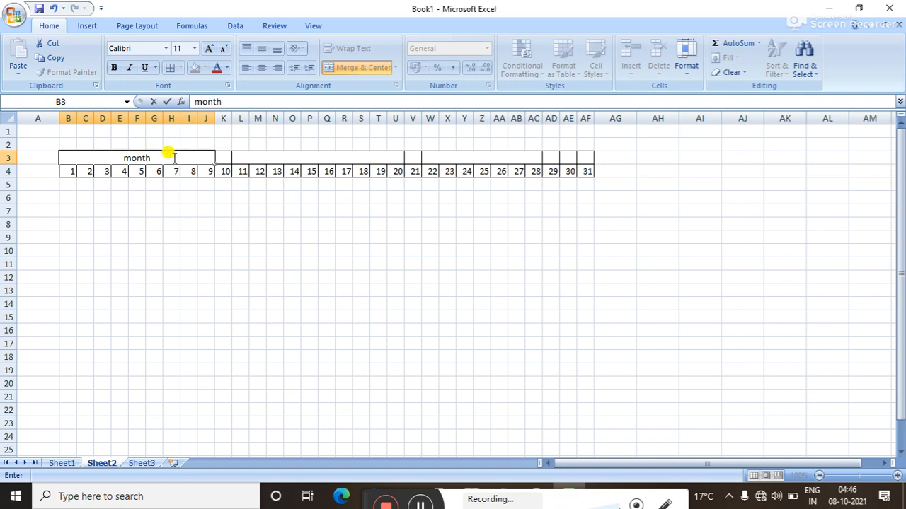
click(283, 157)
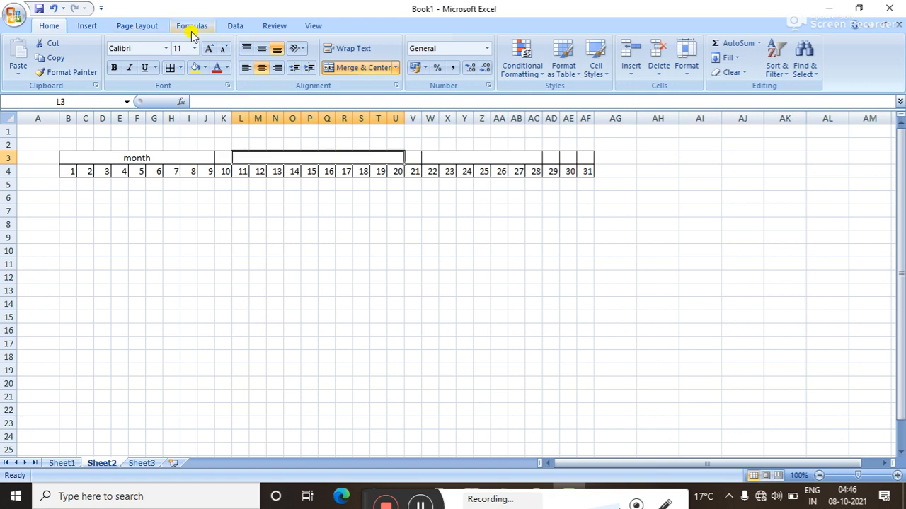
Give merged cell L3 a List data validation with source =month.
click(230, 26)
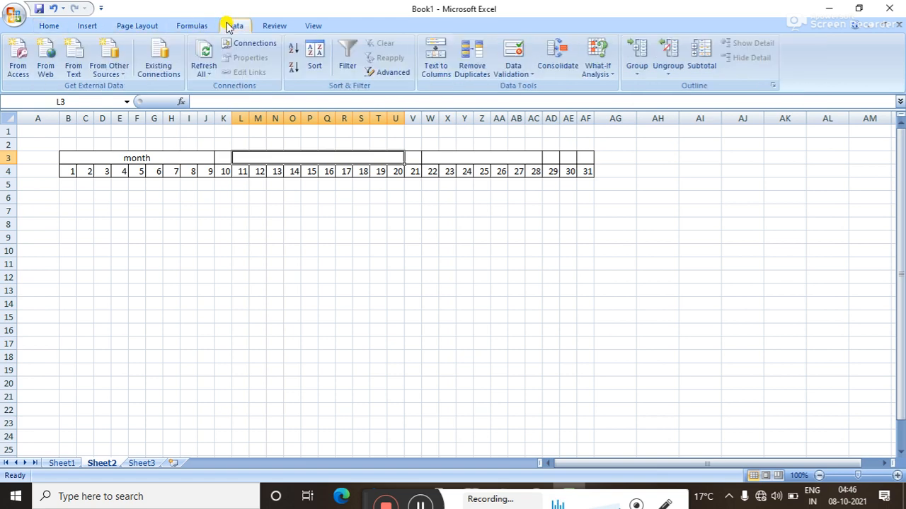
click(527, 74)
click(524, 87)
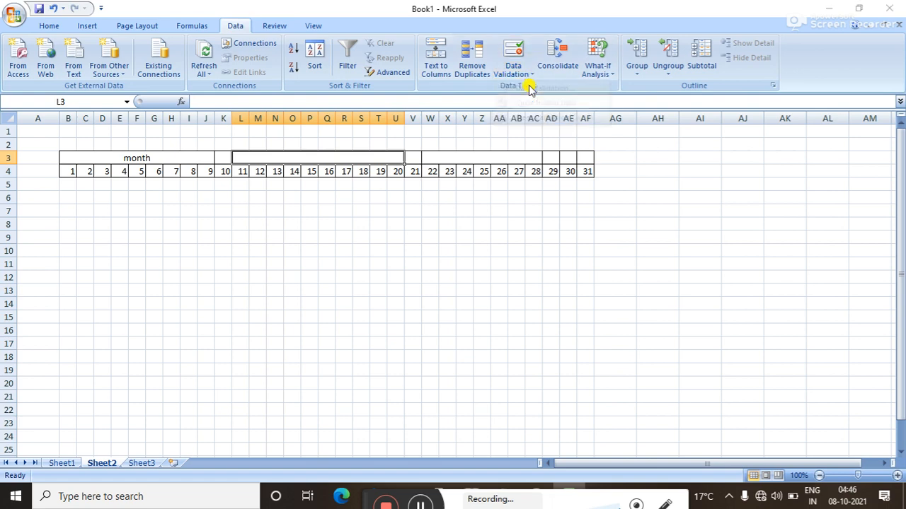
click(645, 218)
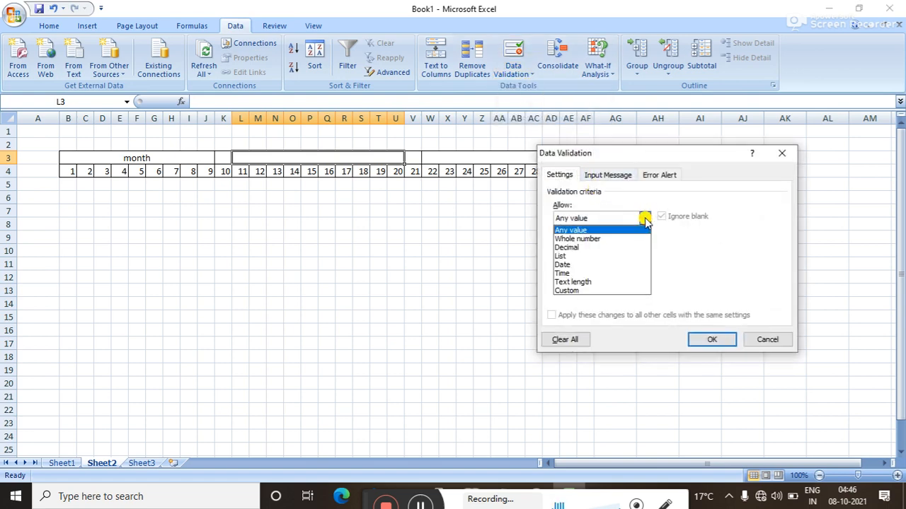
click(590, 256)
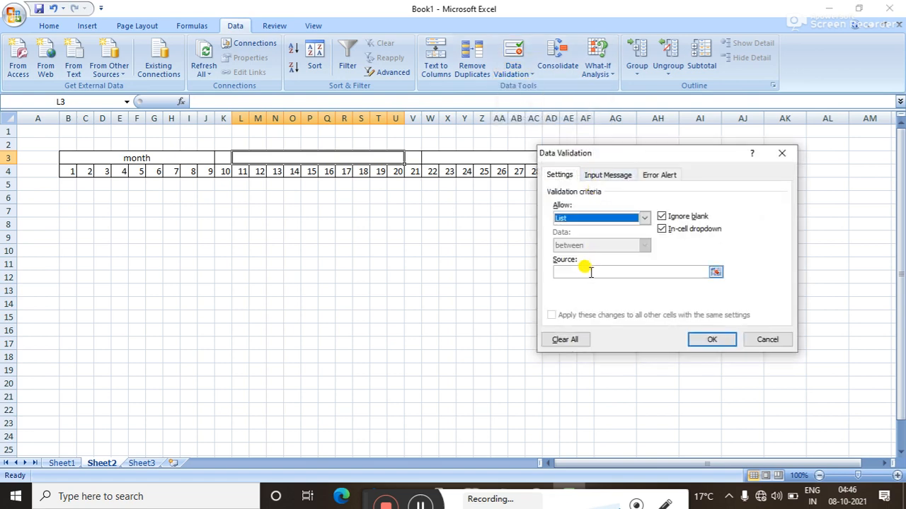
click(590, 273)
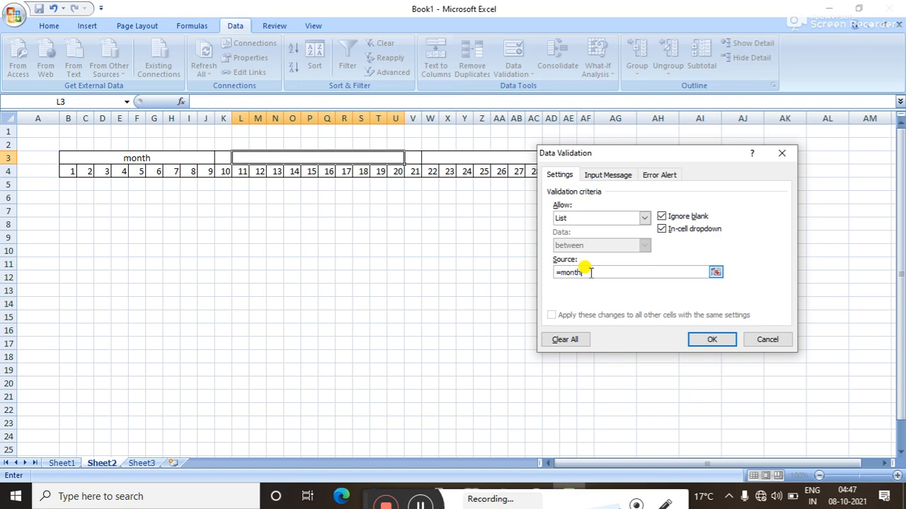
click(712, 337)
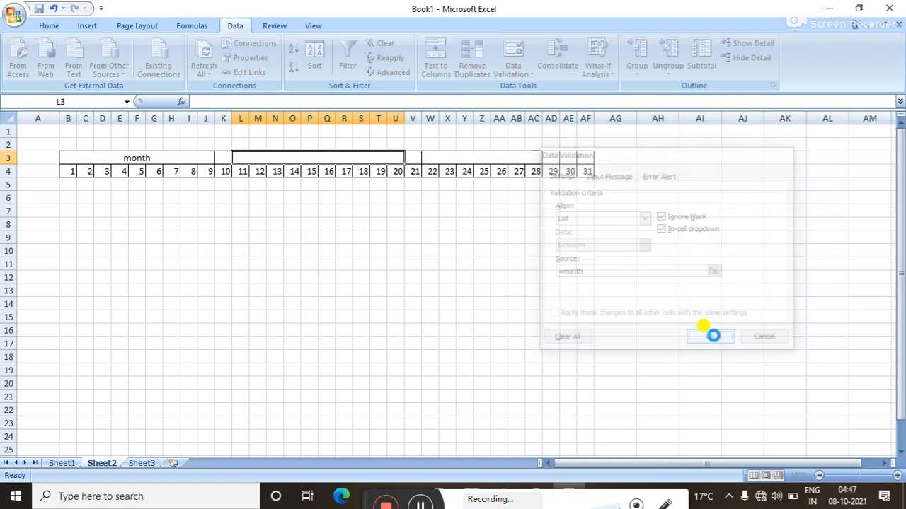
Test L3's month dropdown, choosing feb, then mar, and finally apr.
click(409, 158)
click(347, 177)
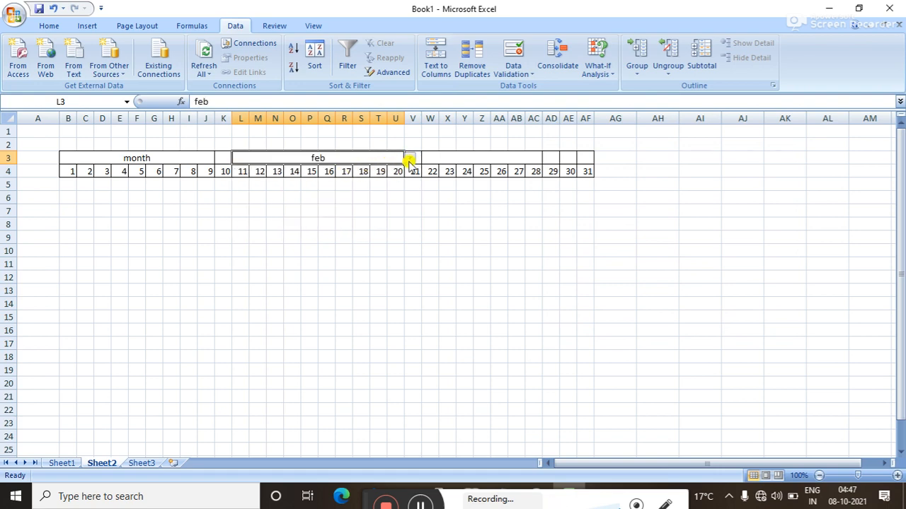
click(409, 160)
click(378, 179)
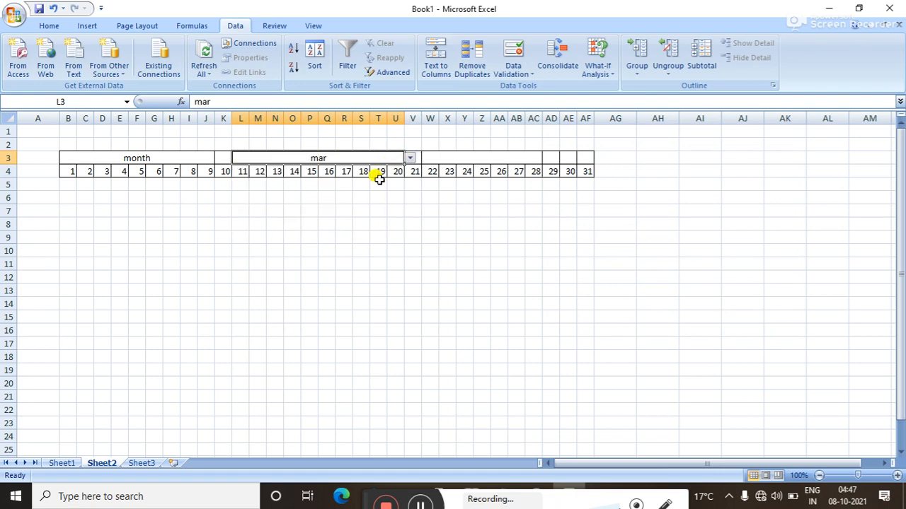
click(408, 160)
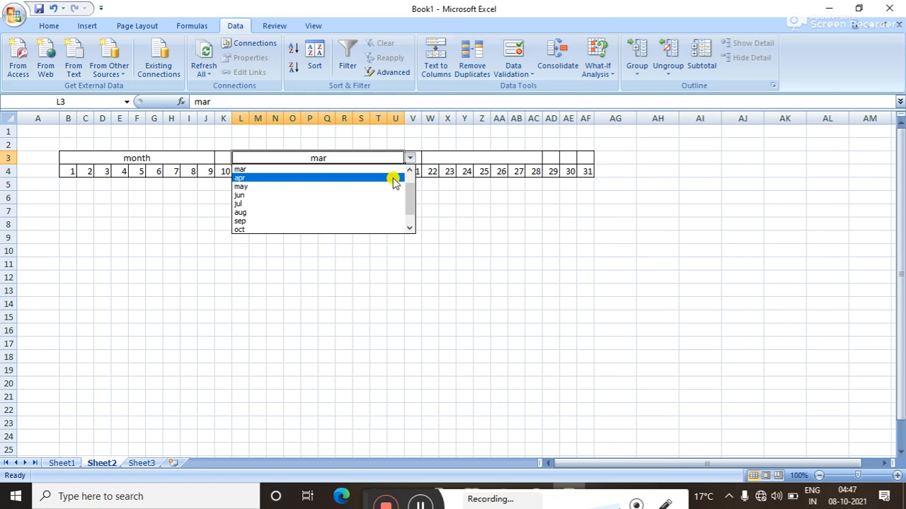
click(395, 178)
Select V3:AC3 in row 3, including the cell above day 21, and return to Home.
click(428, 161)
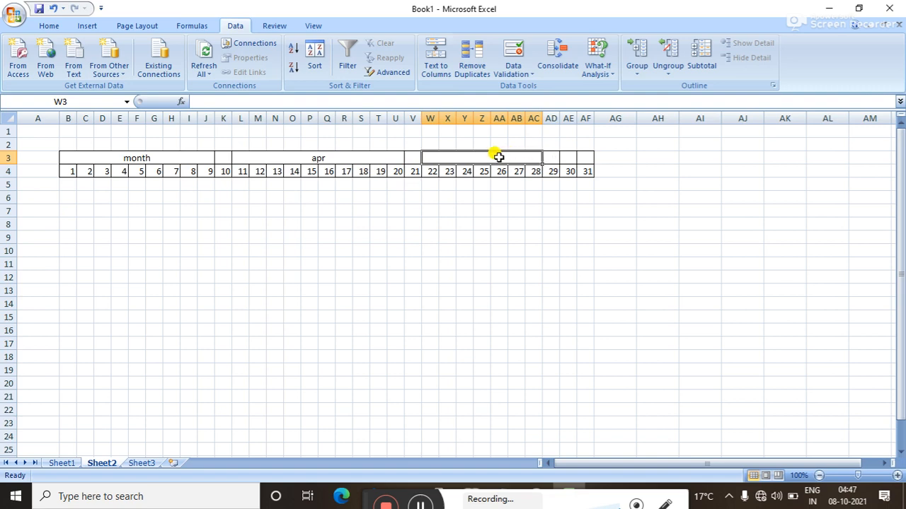
drag(383, 157, 489, 156)
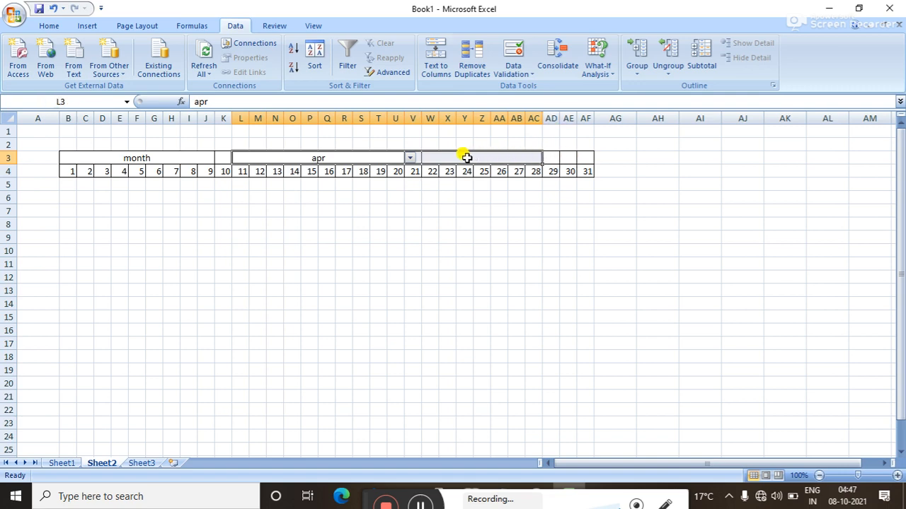
click(466, 157)
drag(406, 157, 471, 154)
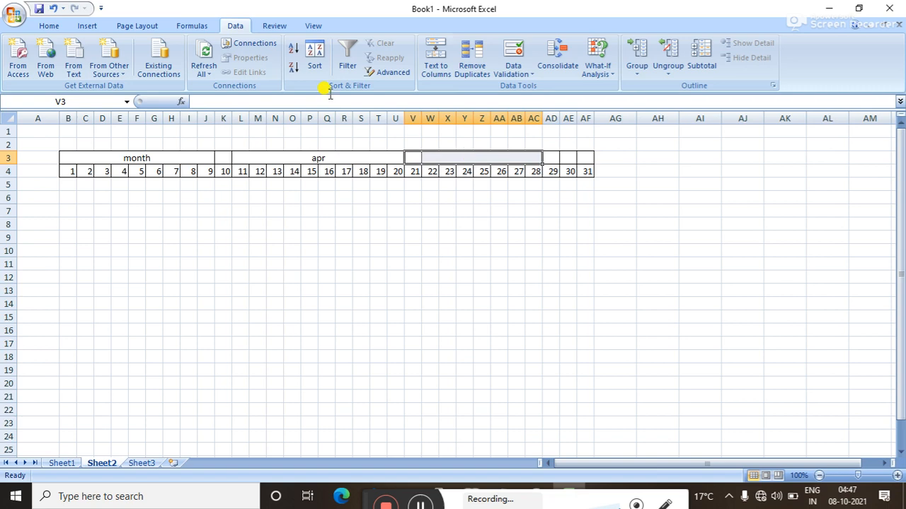
click(42, 26)
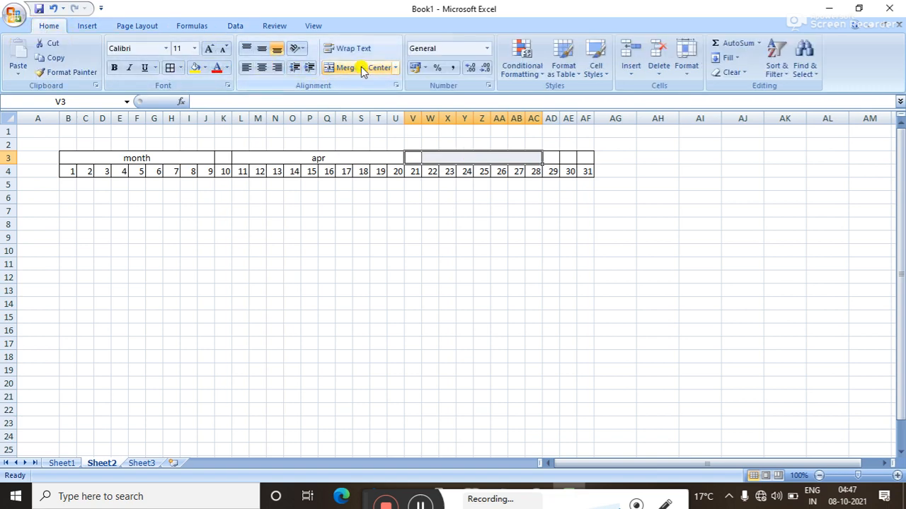
Merge V3:Z3 above days 21–25 and AA3:AE3 above days 26–30, then start a formula in V3.
drag(415, 156, 481, 157)
click(327, 68)
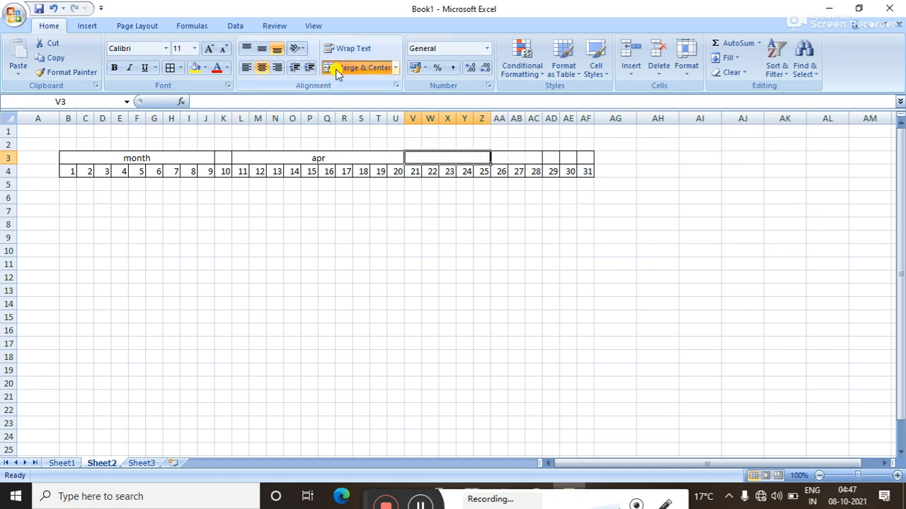
drag(499, 157, 562, 158)
click(358, 67)
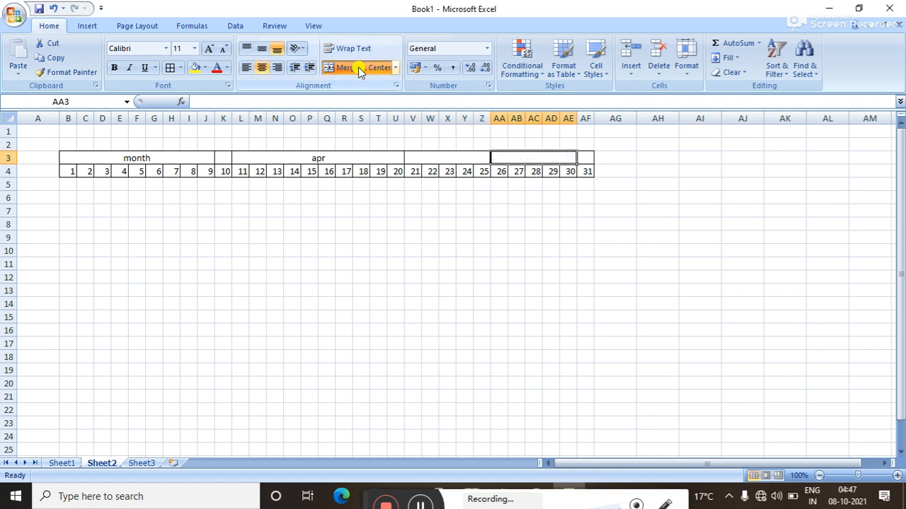
click(444, 326)
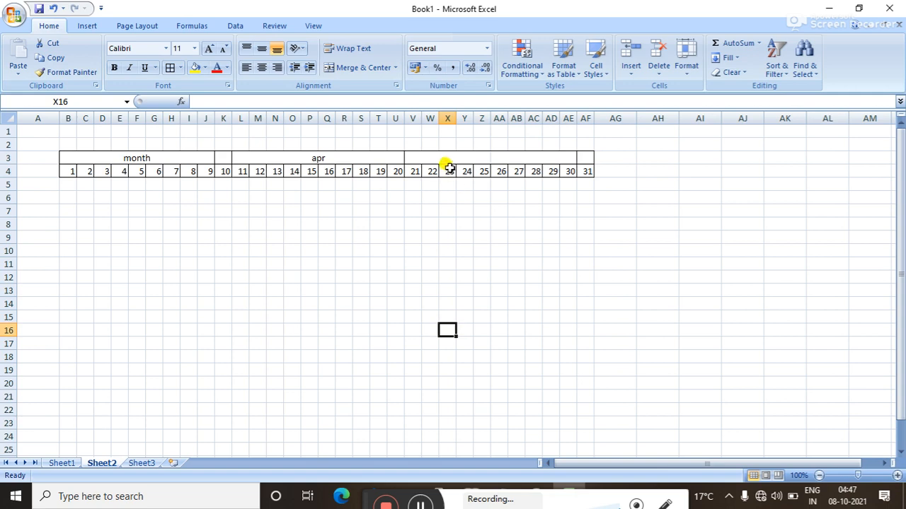
drag(440, 157, 512, 156)
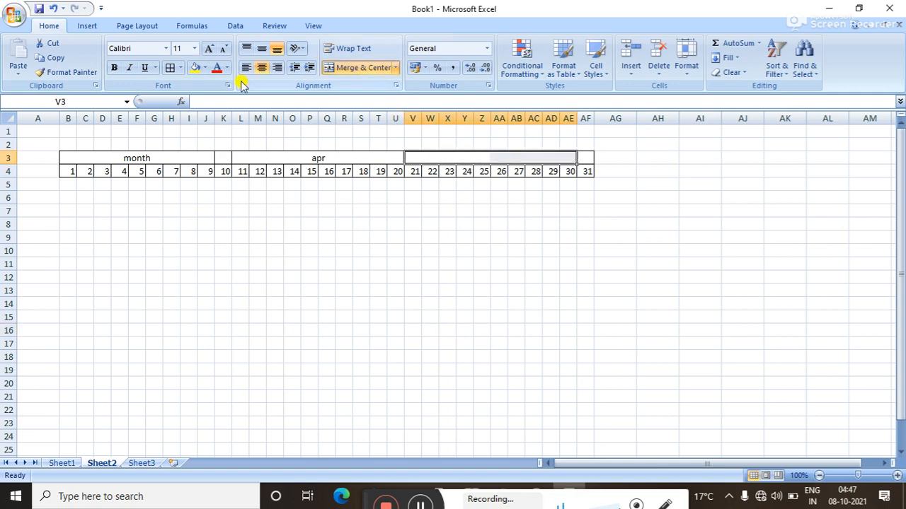
click(375, 235)
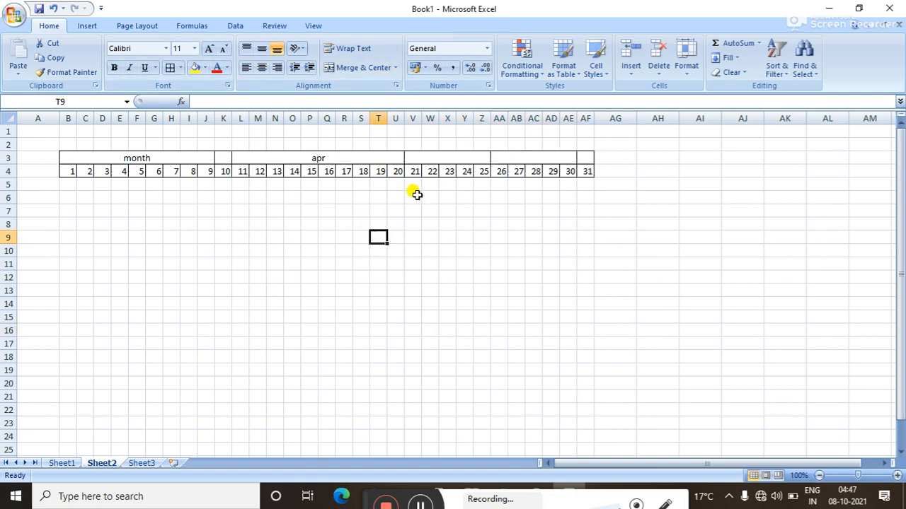
click(422, 157)
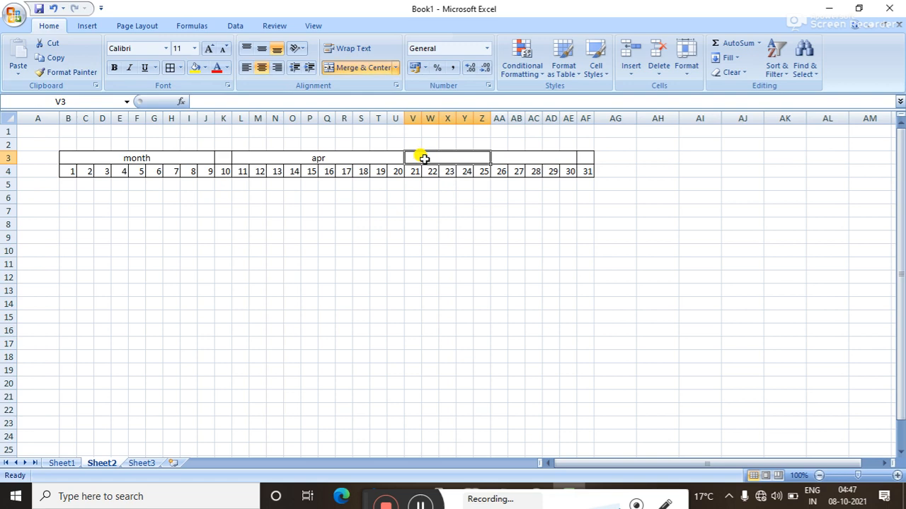
text(=)
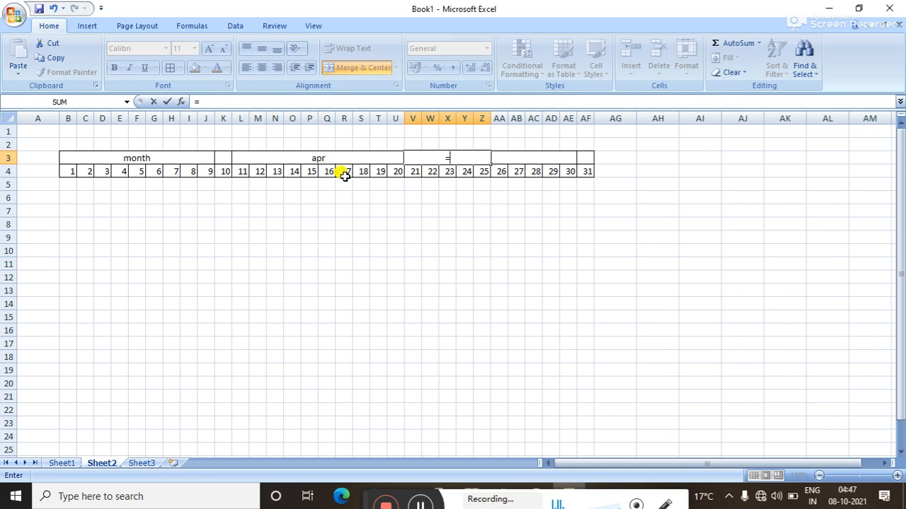
Enter =DATEVALUE("1"&L3) in V3, returning 44287 for the chosen month's first day.
text(date)
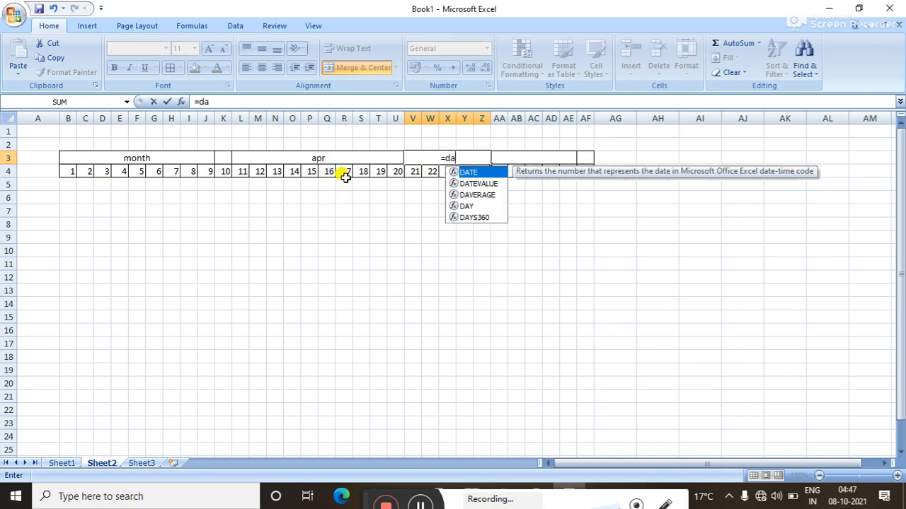
click(489, 184)
double_click(488, 184)
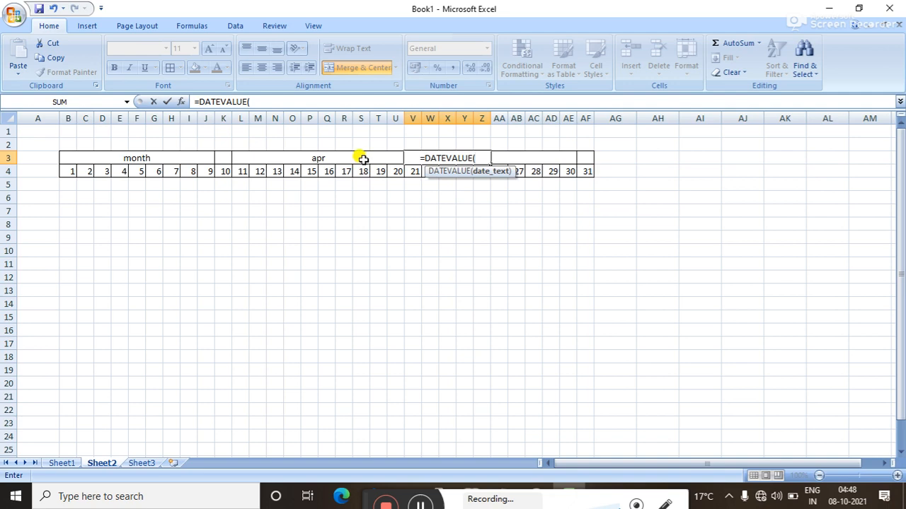
text(")
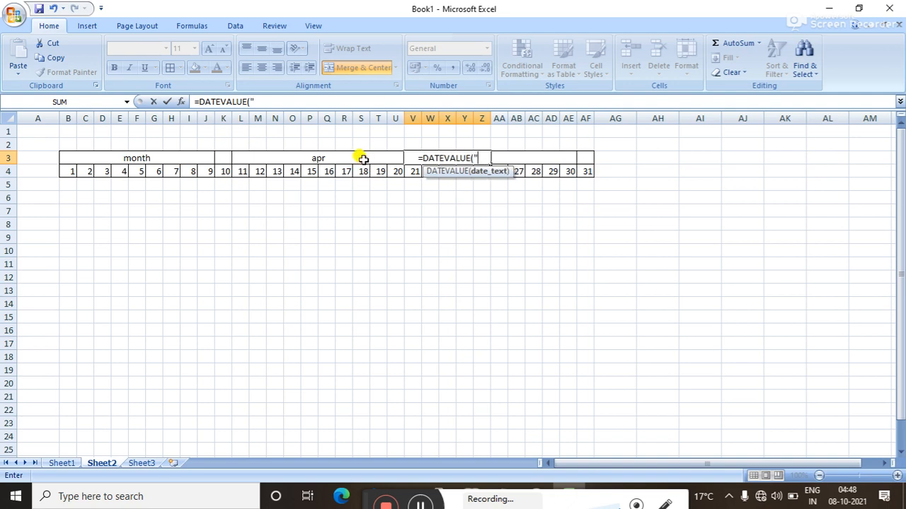
text(1)
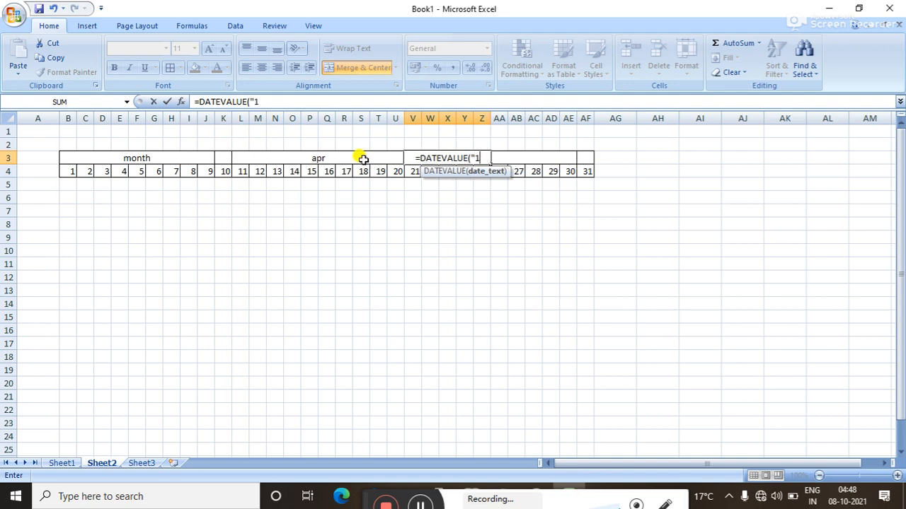
text(")
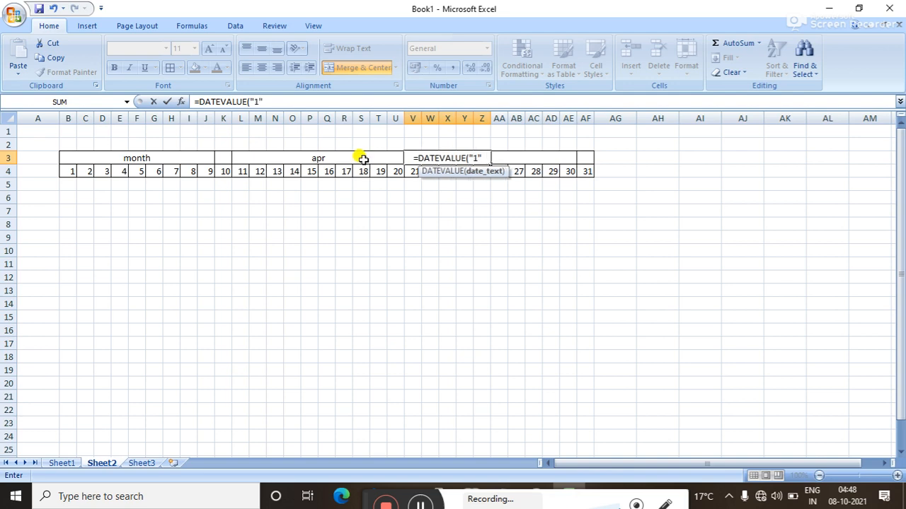
text(&)
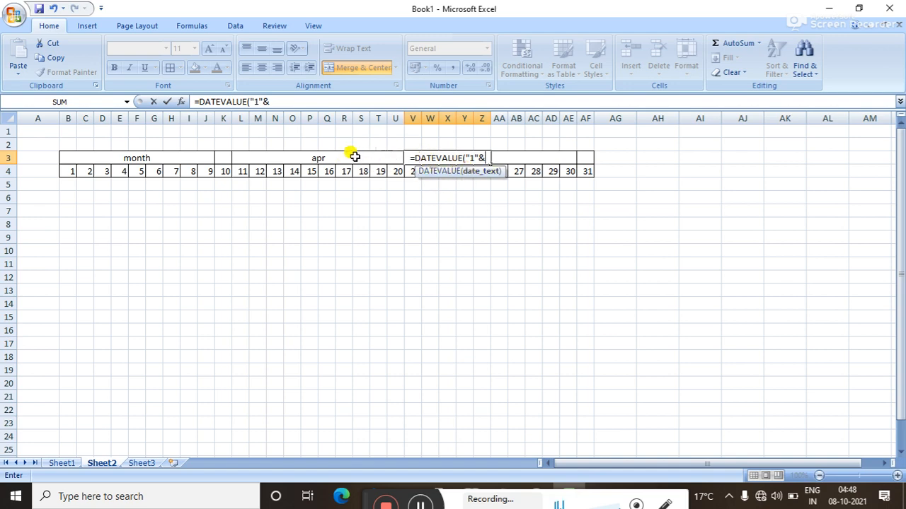
click(324, 157)
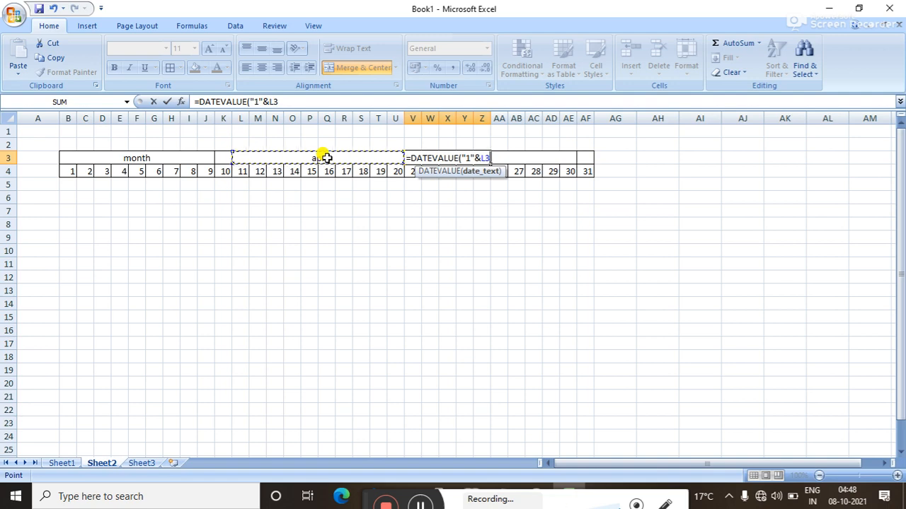
text())
key(Return)
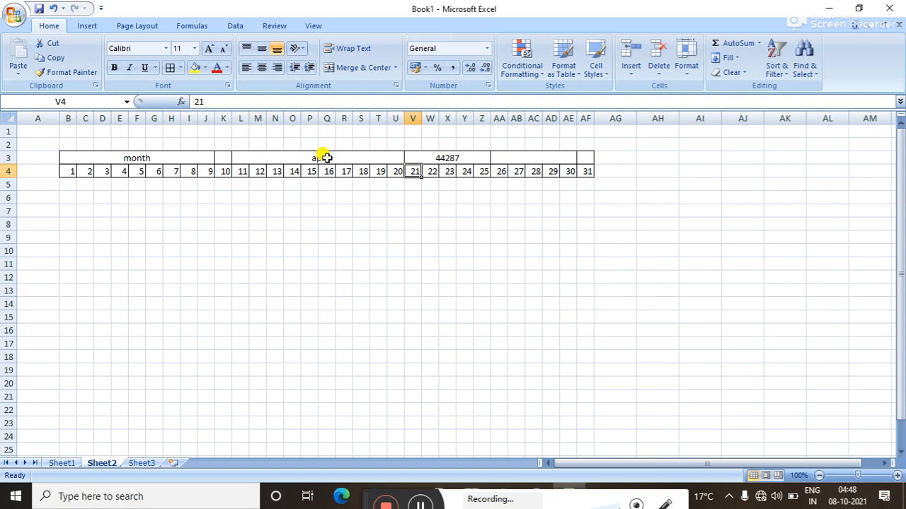
click(428, 157)
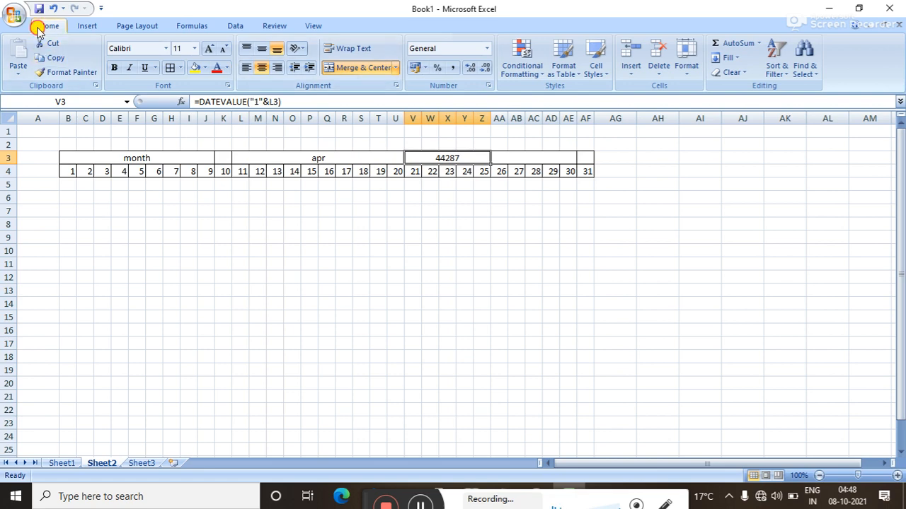
Format V3 as Short Date so it shows 01-04-2021, then select AA3.
click(487, 50)
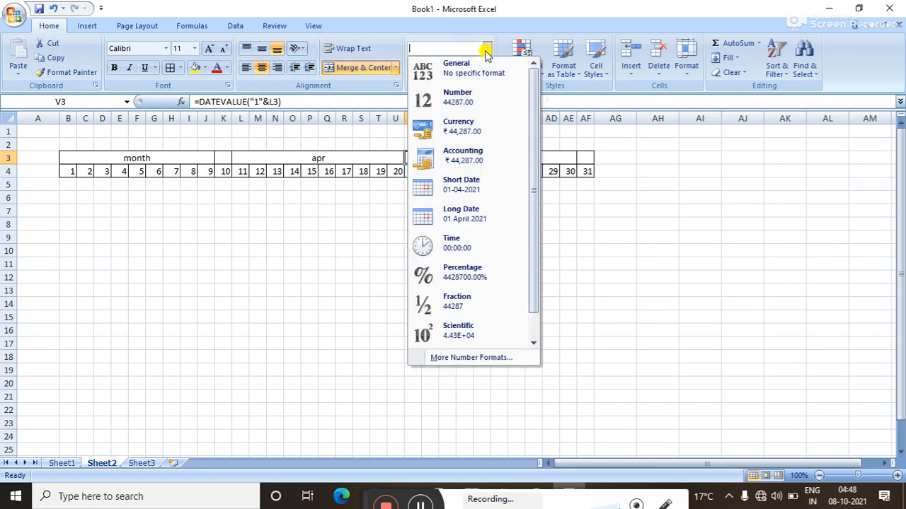
click(458, 181)
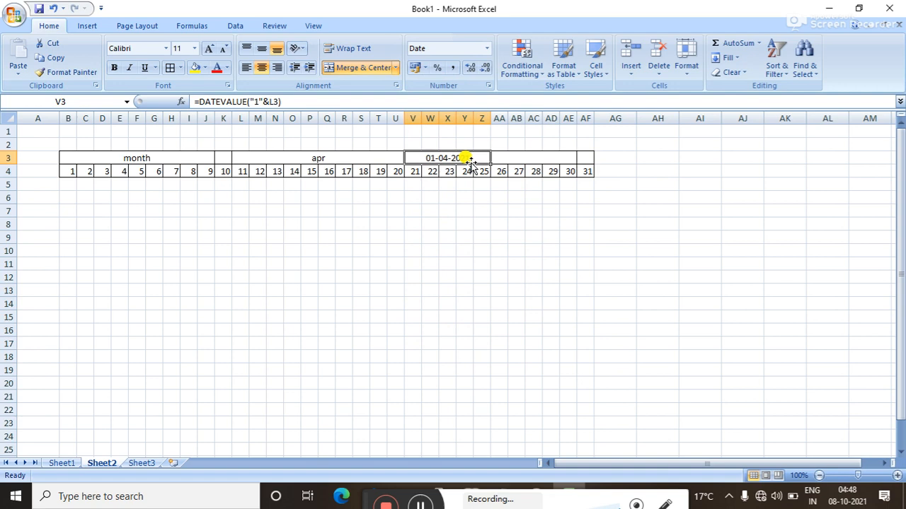
click(521, 160)
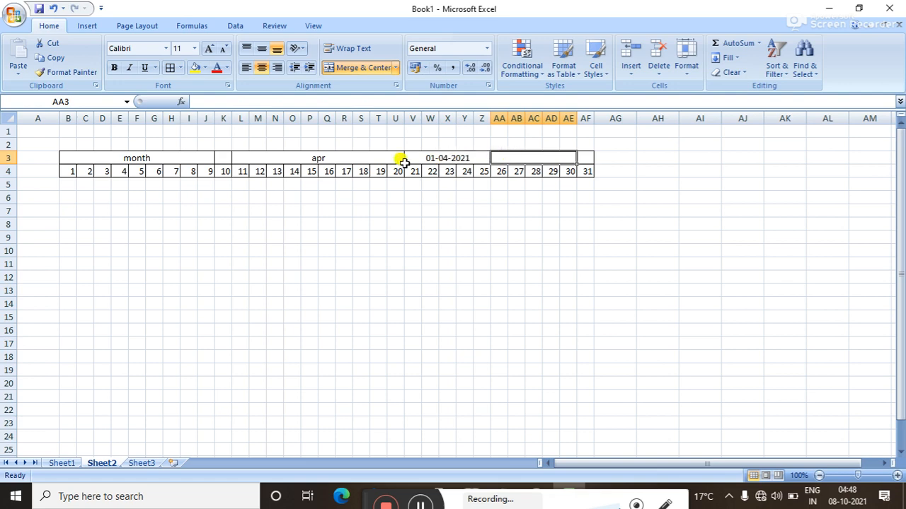
Try the L3 month dropdown with jan, then may, and leave it on dec so V3 shows 01-12-2021.
click(347, 159)
click(409, 159)
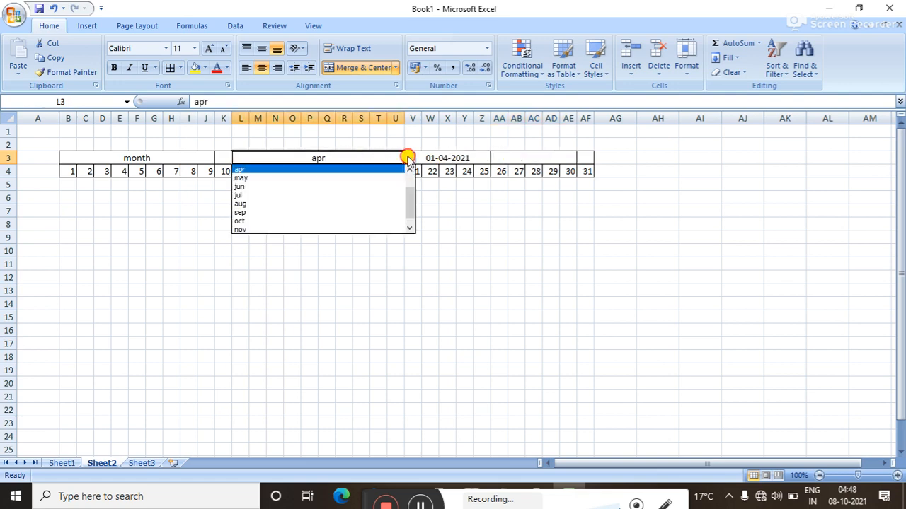
drag(410, 203, 411, 178)
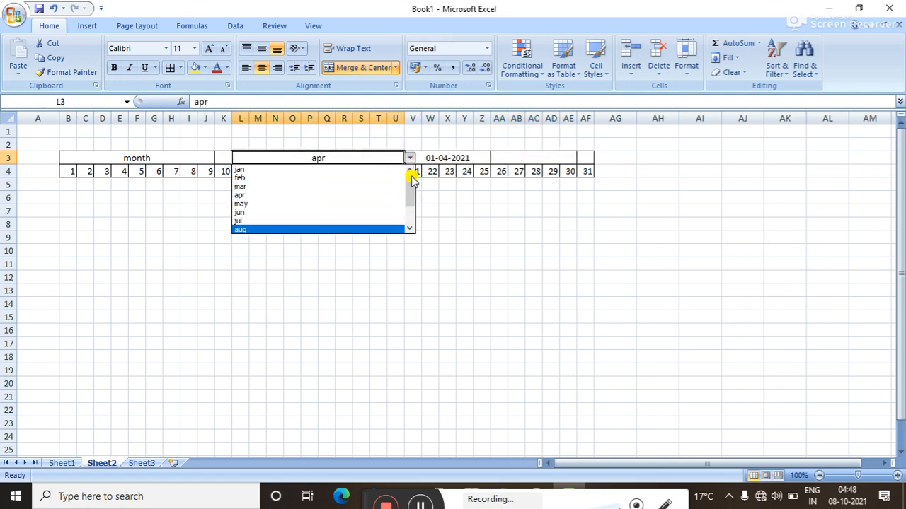
click(343, 171)
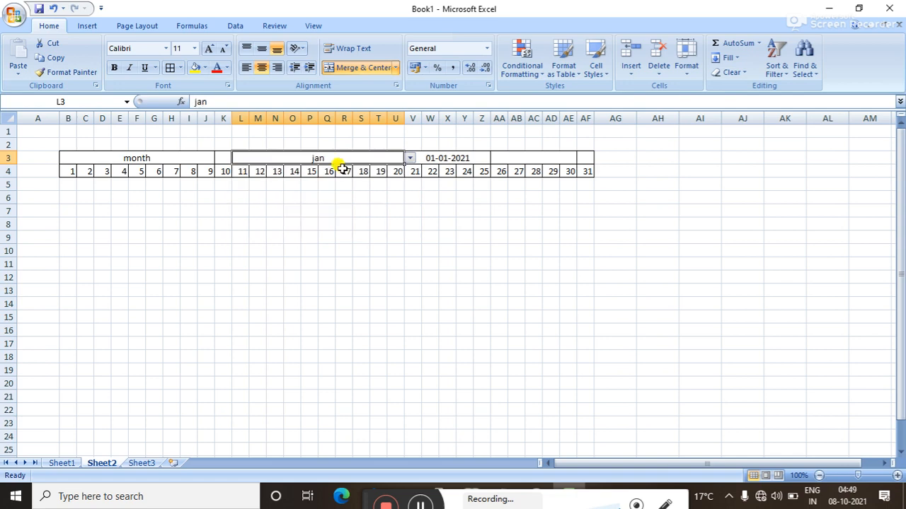
click(411, 159)
click(359, 199)
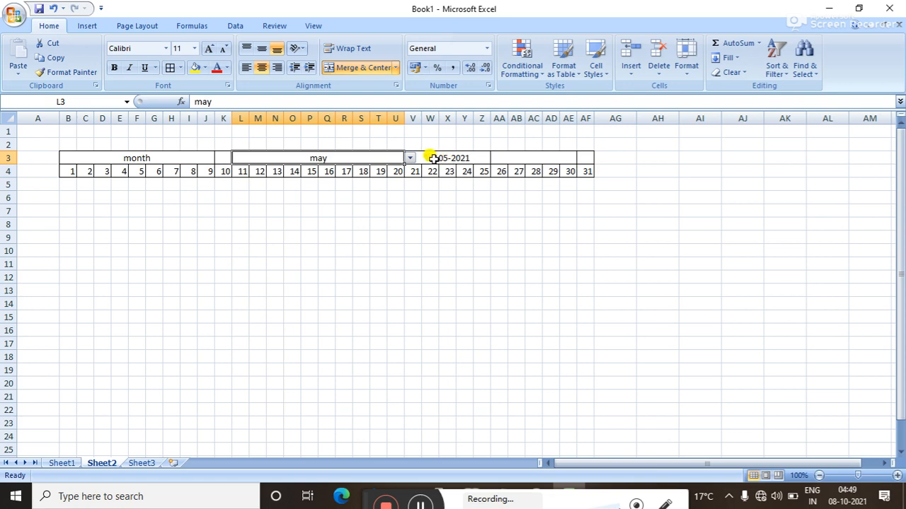
click(411, 159)
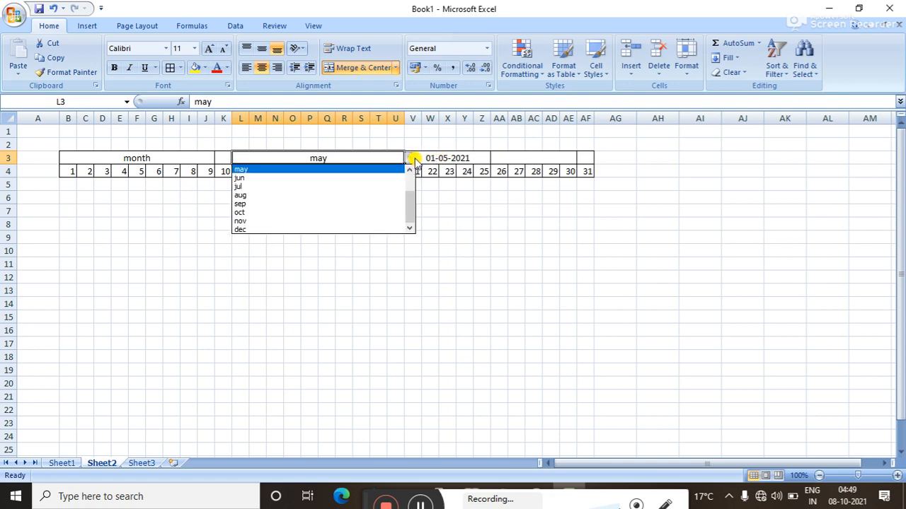
click(326, 228)
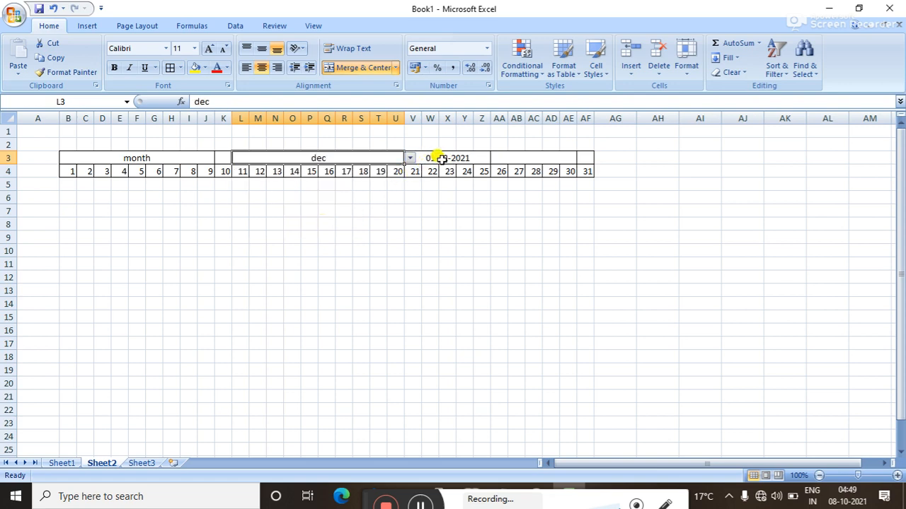
click(500, 157)
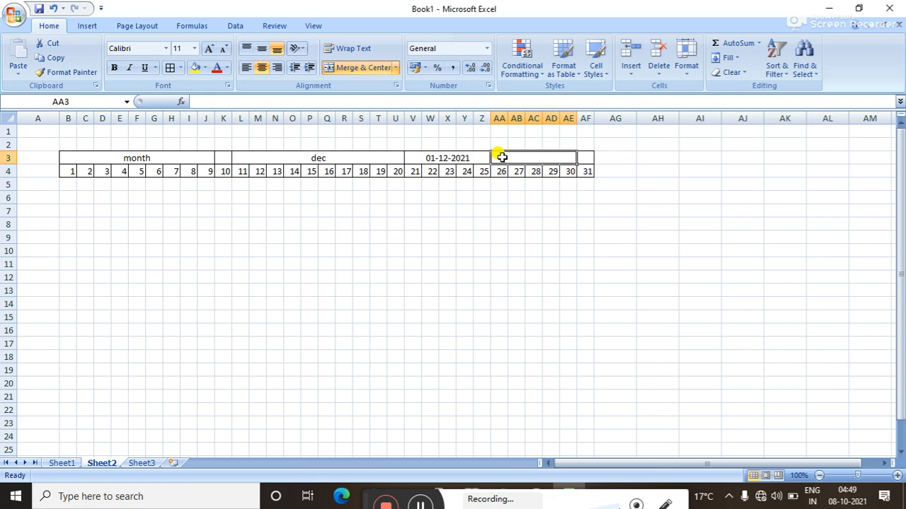
Enter =EOMONTH(V3,0) in AA3 to return the month's last day (serial 44561).
text(=)
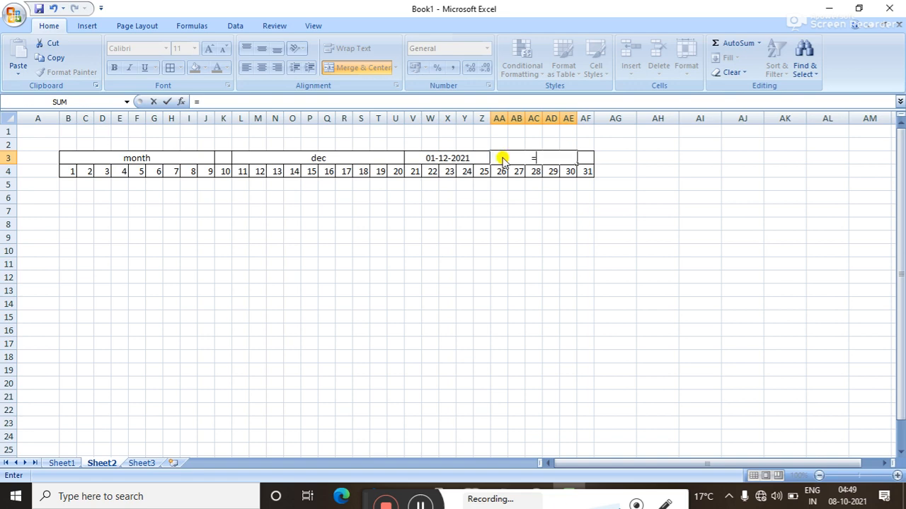
text(eo)
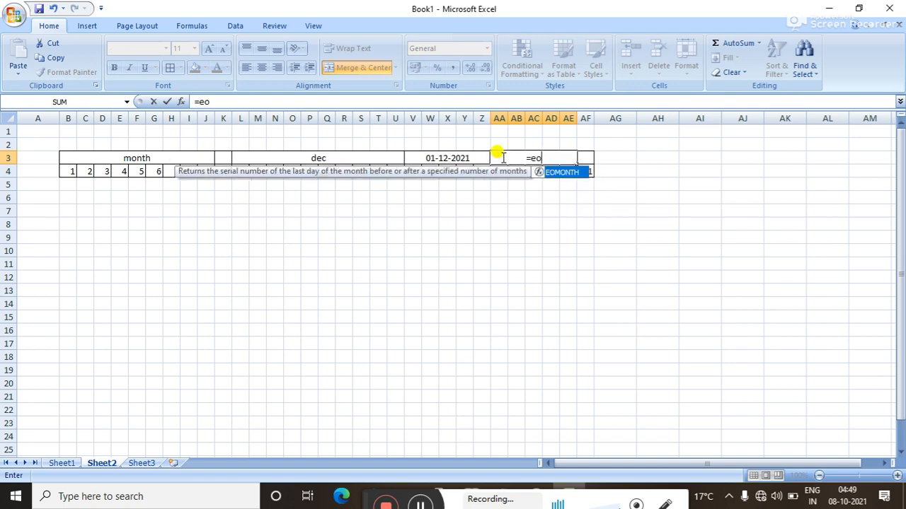
double_click(558, 172)
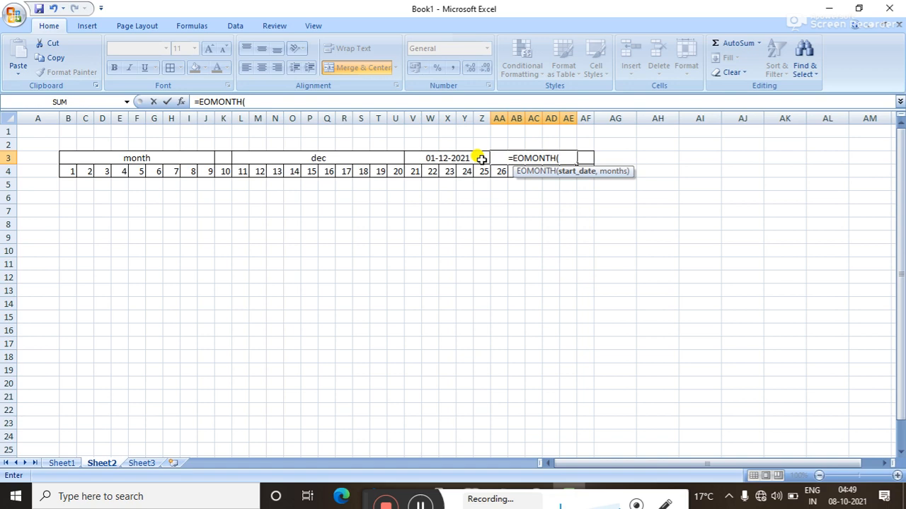
click(433, 157)
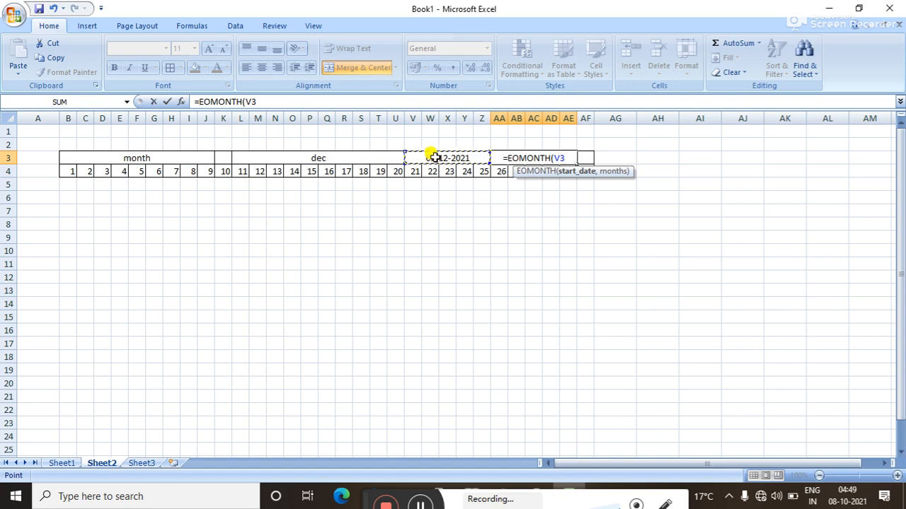
text(,)
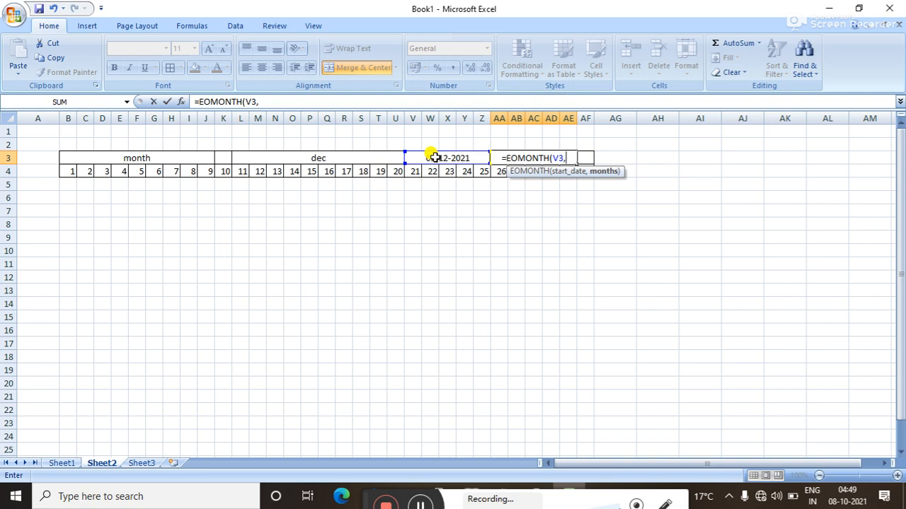
text(0)
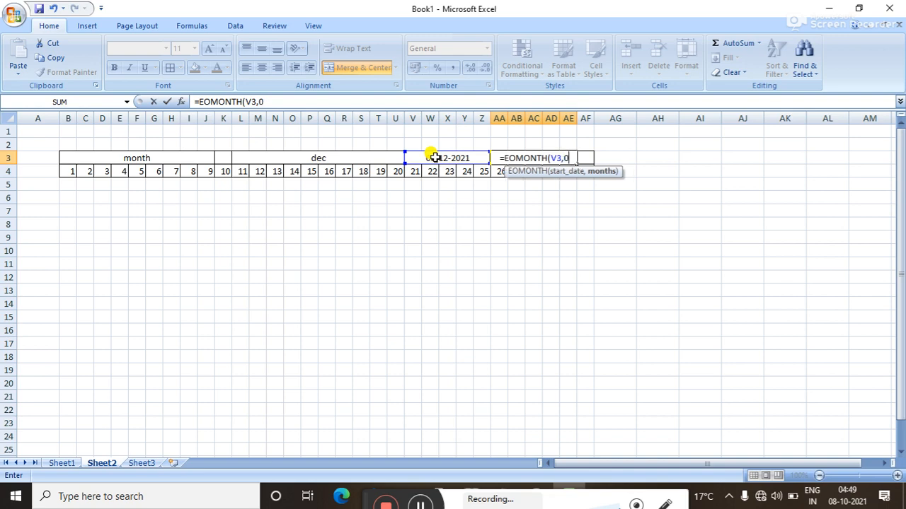
text())
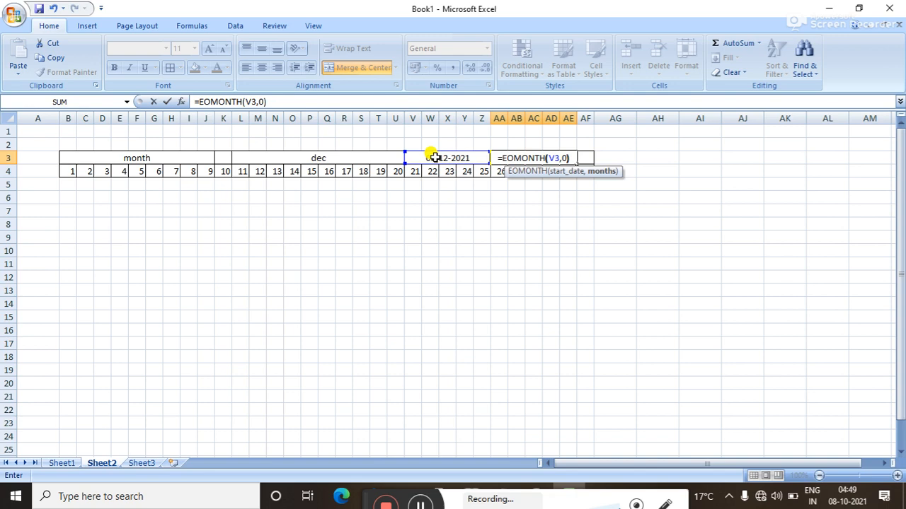
key(Return)
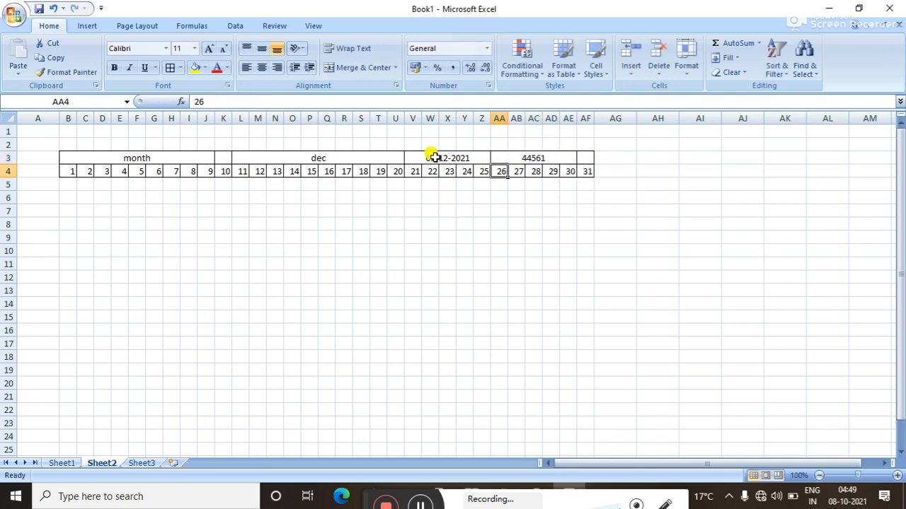
click(525, 155)
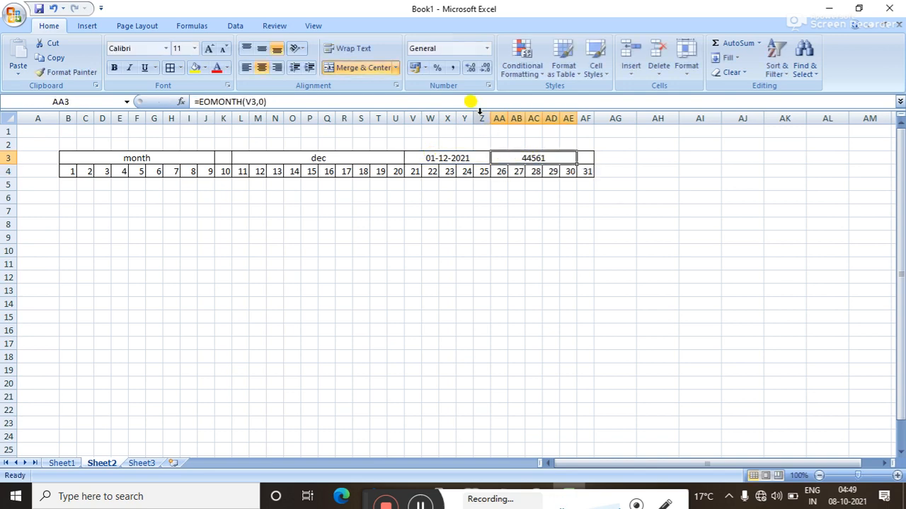
Format the end date in AA3 as Short Date.
click(486, 49)
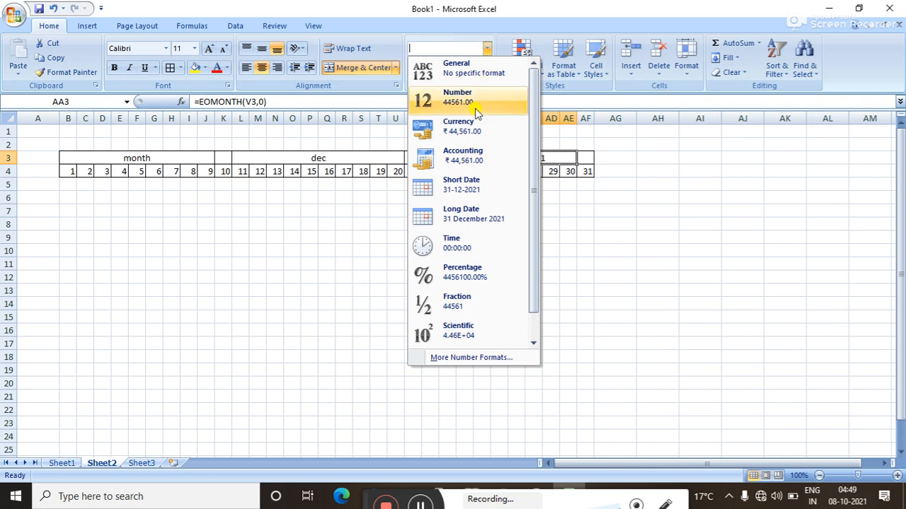
click(467, 193)
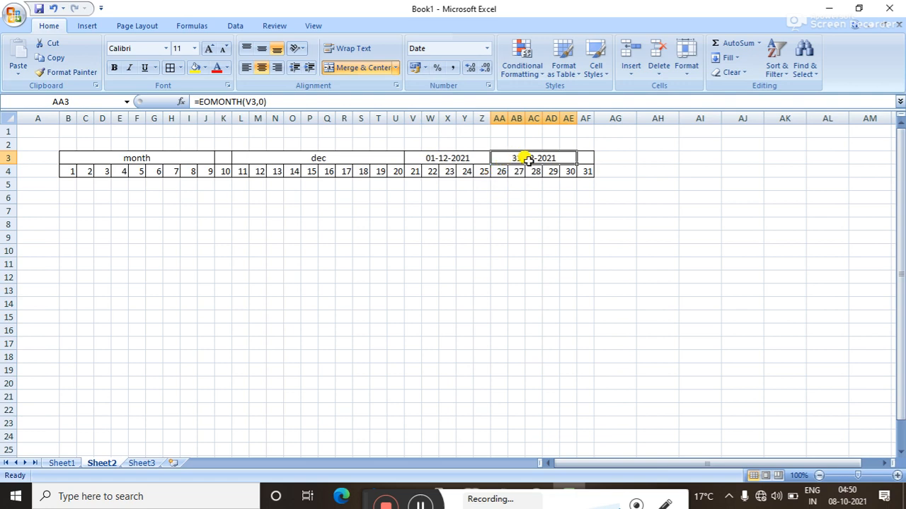
click(375, 167)
Switch the L3 month to feb so the dates read 01-02-2021 to 28-02-2021.
click(373, 158)
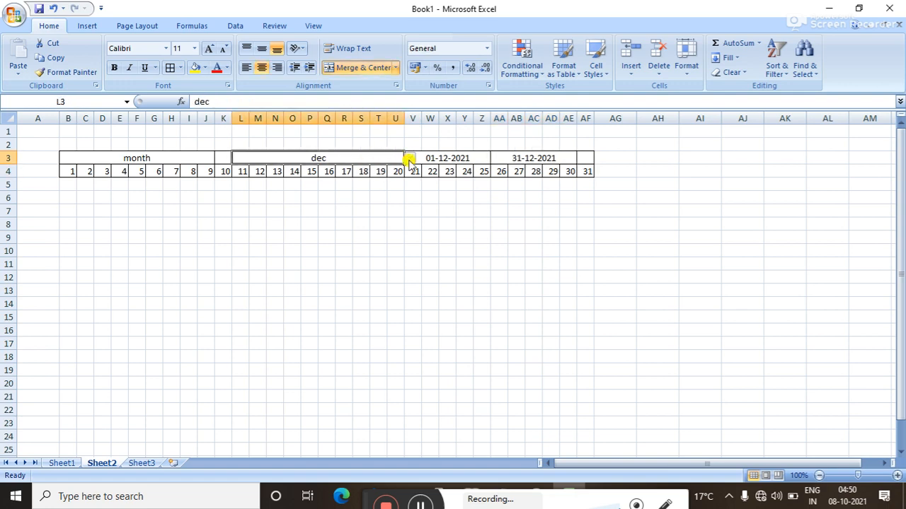
click(410, 157)
drag(409, 208, 410, 172)
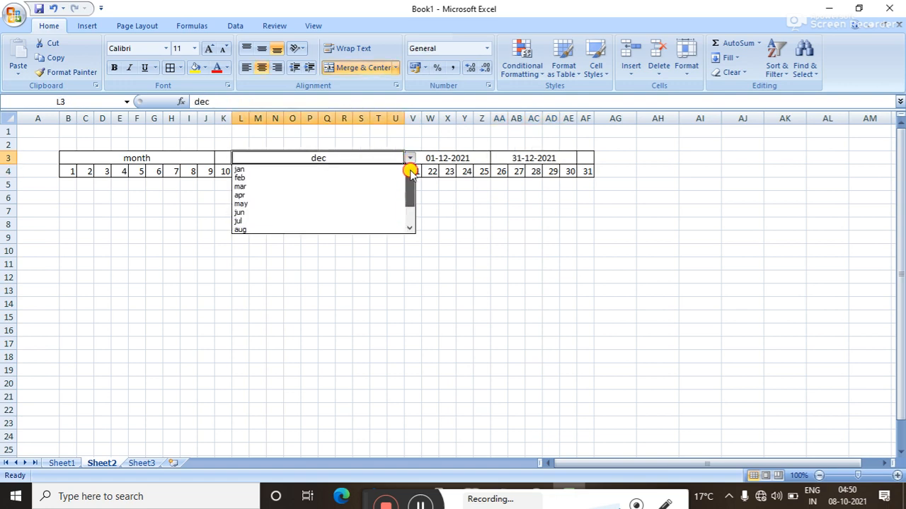
click(308, 178)
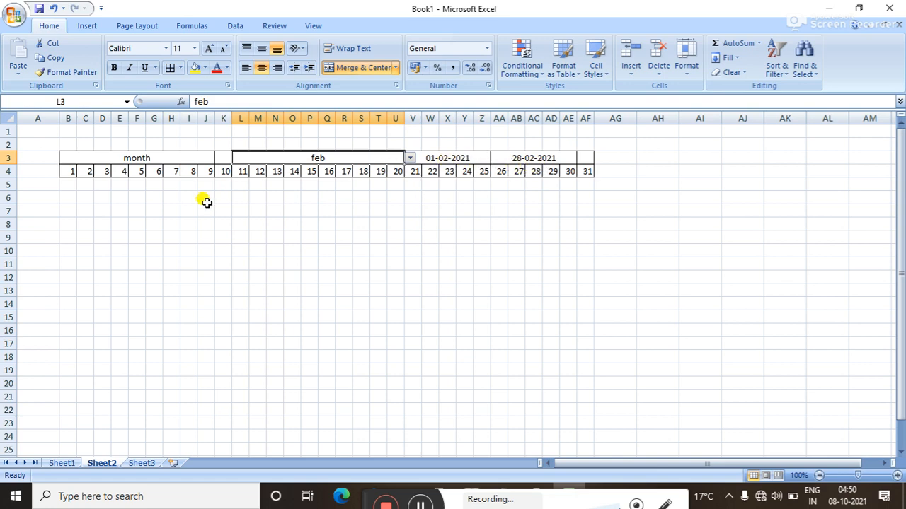
drag(68, 170, 582, 171)
Clear the day numbers in B4:AF4 and enter =V3 in B4.
key(Delete)
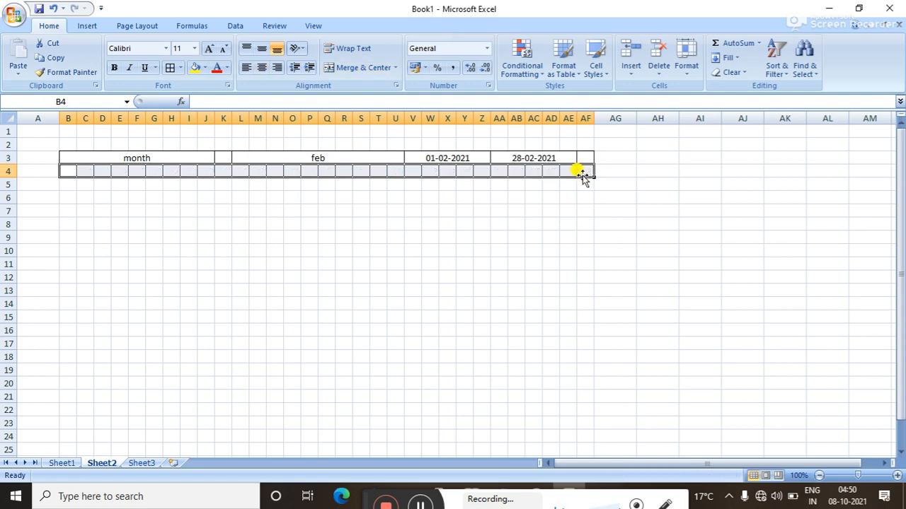
click(67, 170)
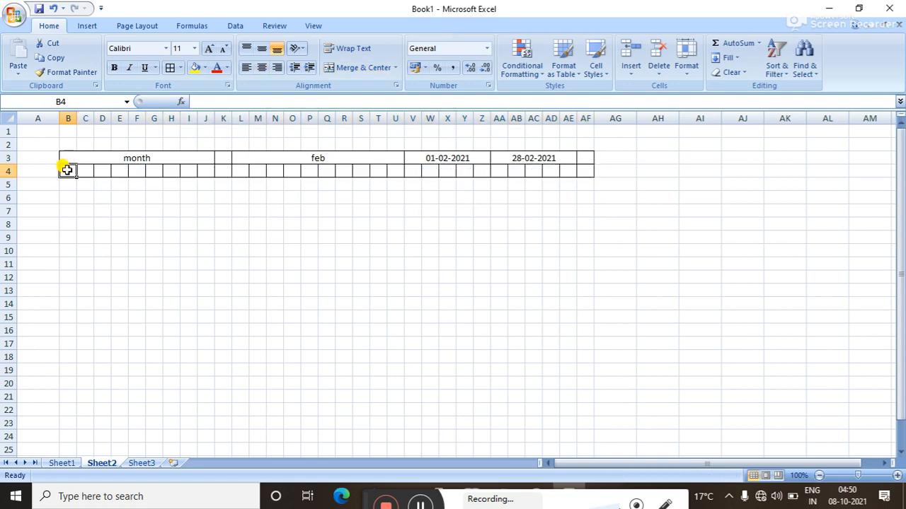
text(=)
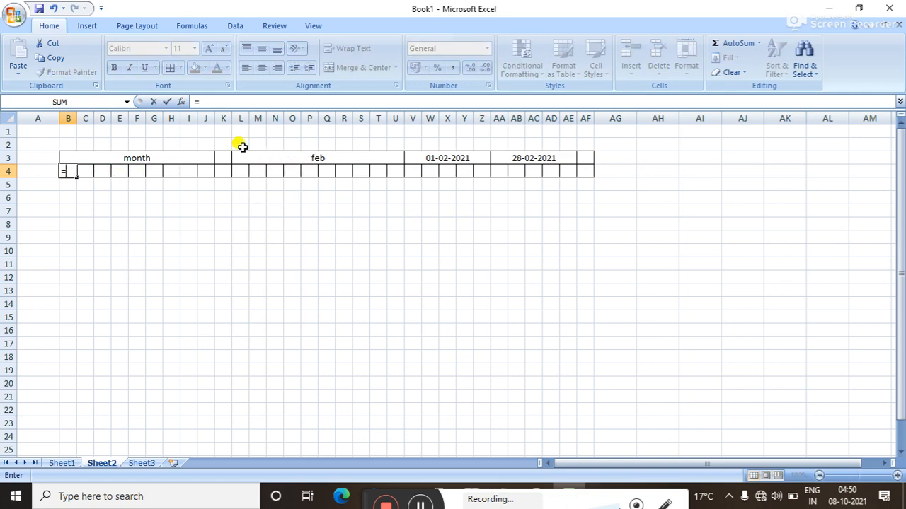
click(427, 157)
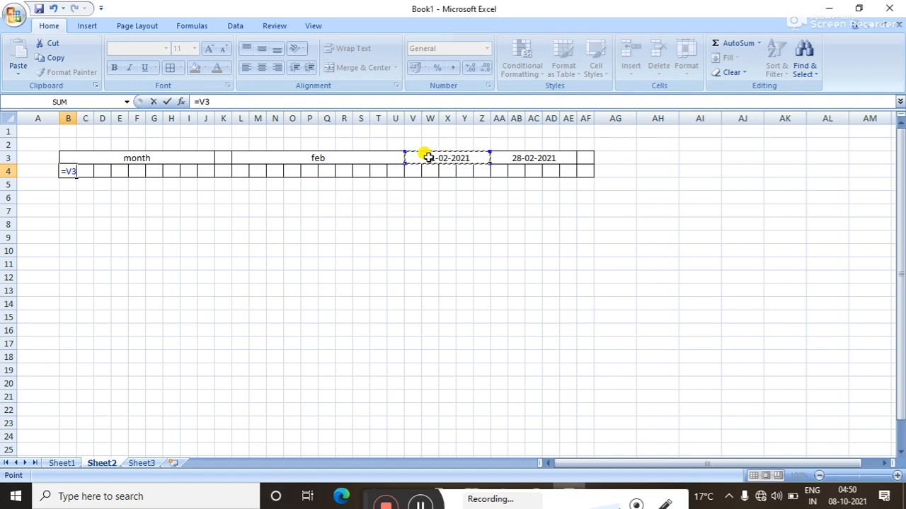
key(Return)
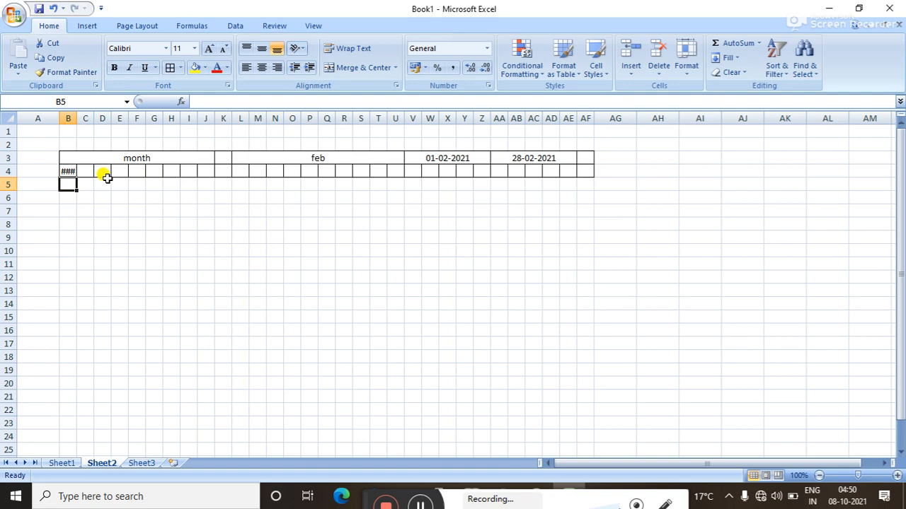
Widen column B to fit the start date.
click(66, 170)
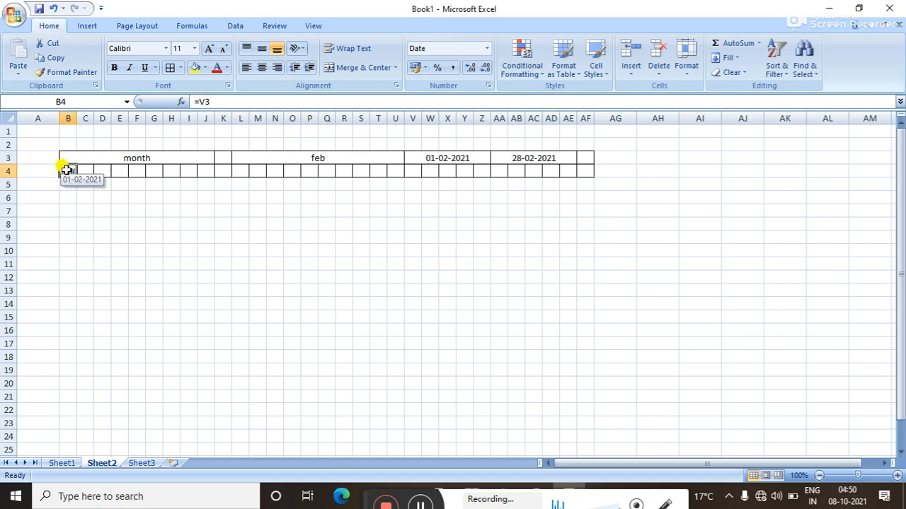
click(75, 120)
mouse_move(75, 122)
mouse_down()
mouse_move(85, 121)
mouse_move(73, 121)
mouse_up()
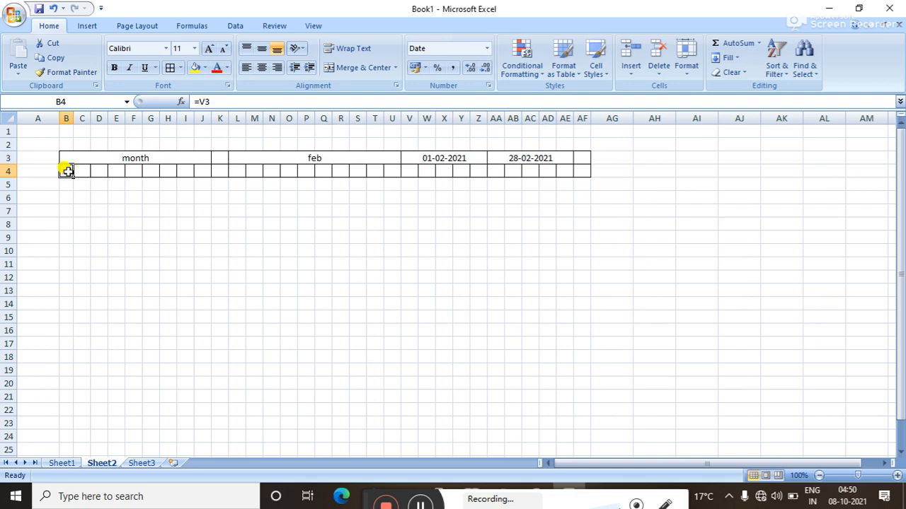
Give B4 the custom number format d so it shows just the day 1.
right_click(67, 171)
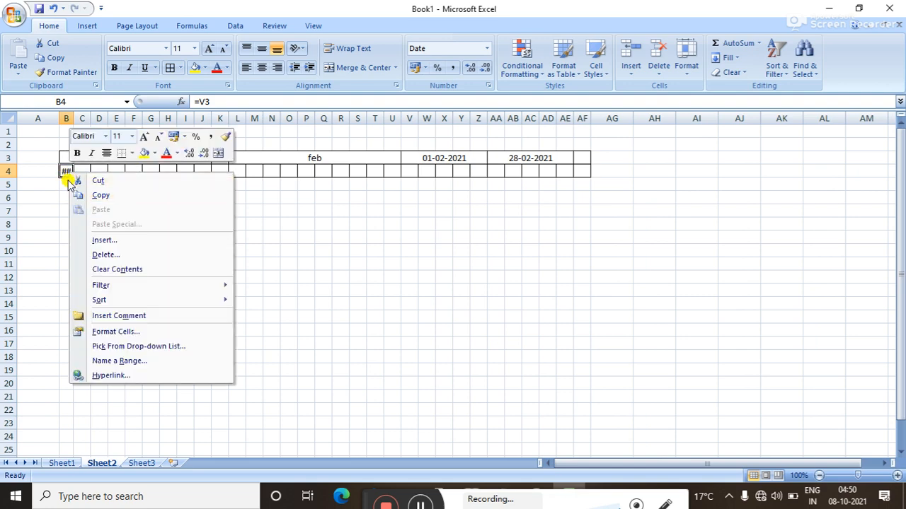
click(115, 333)
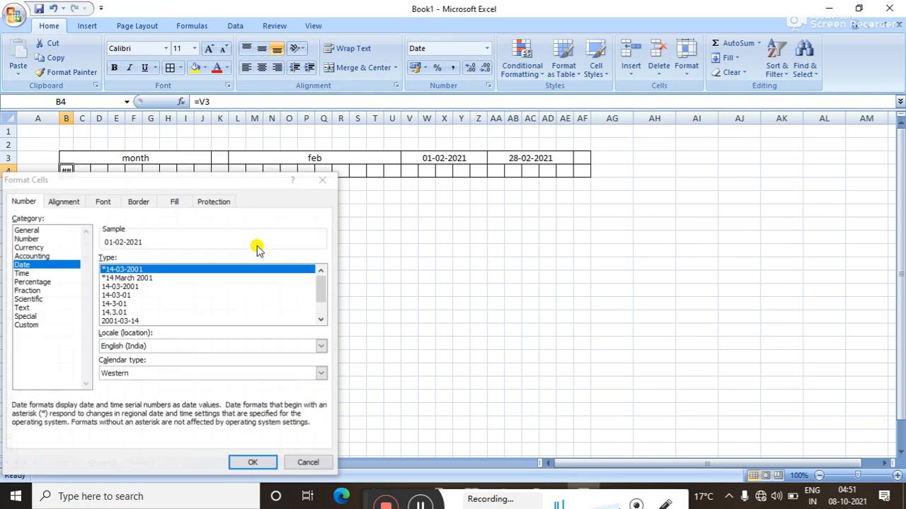
click(28, 325)
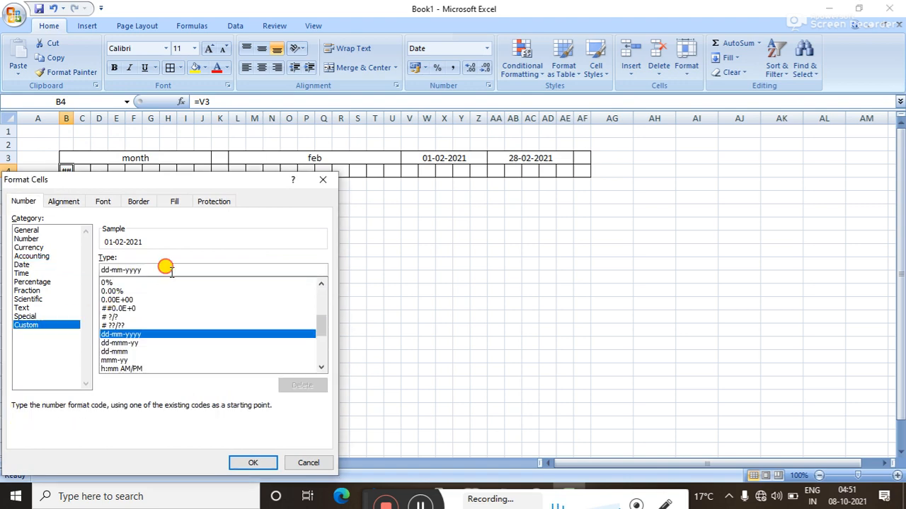
drag(164, 269, 80, 267)
key(BackSpace)
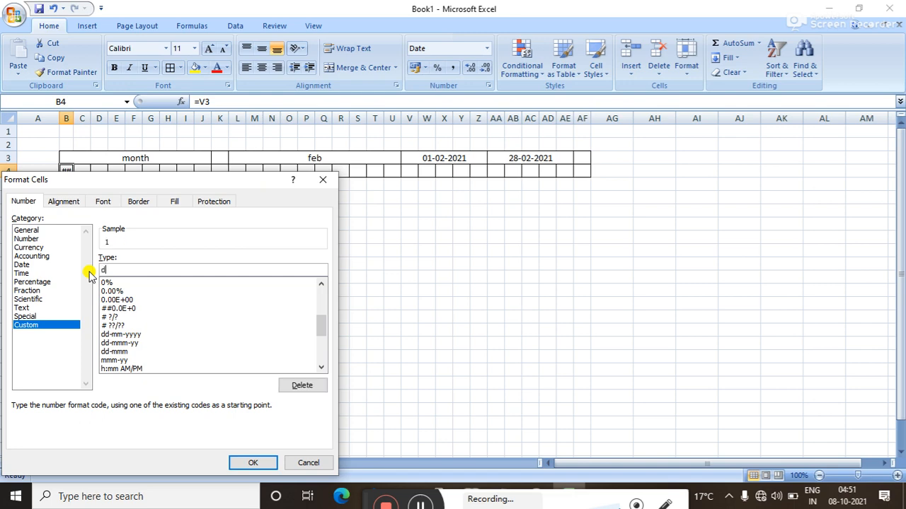
click(245, 464)
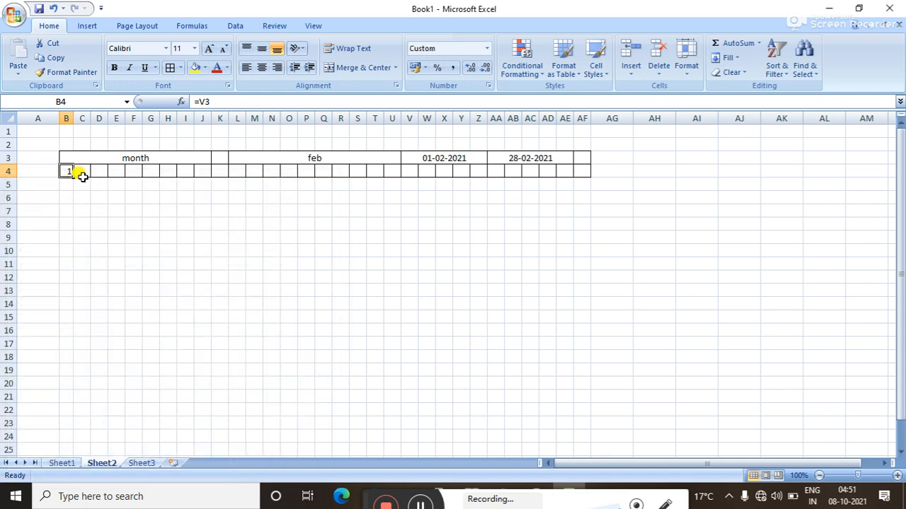
click(82, 173)
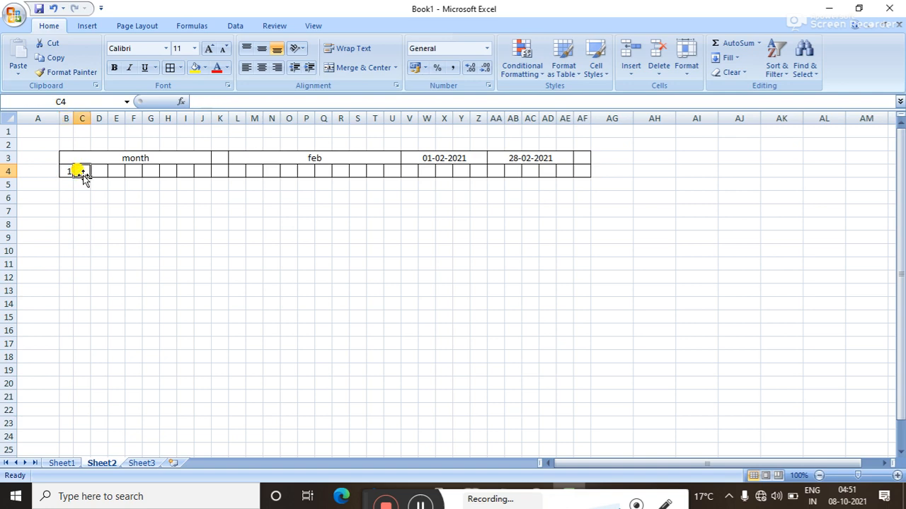
Enter =IF(B4<$AA$3,B4+1,"") in C4 for the next day or a blank.
text(=if)
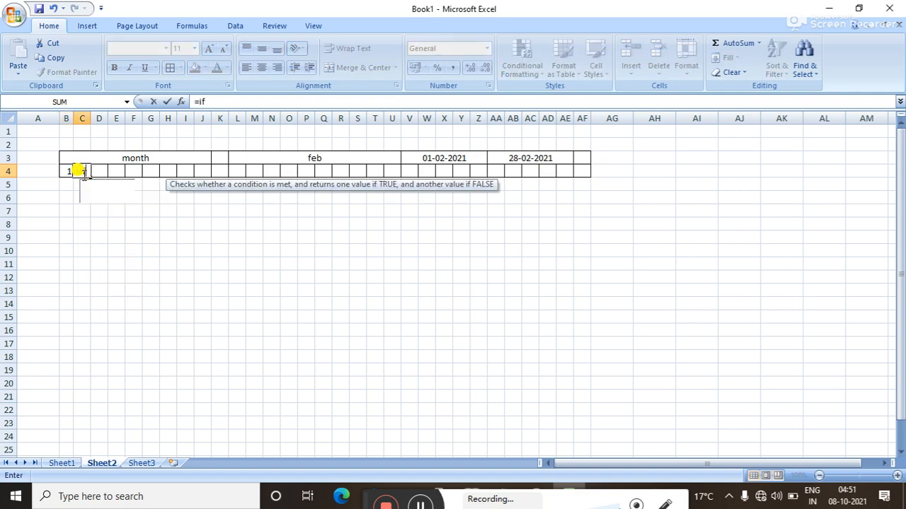
text(()
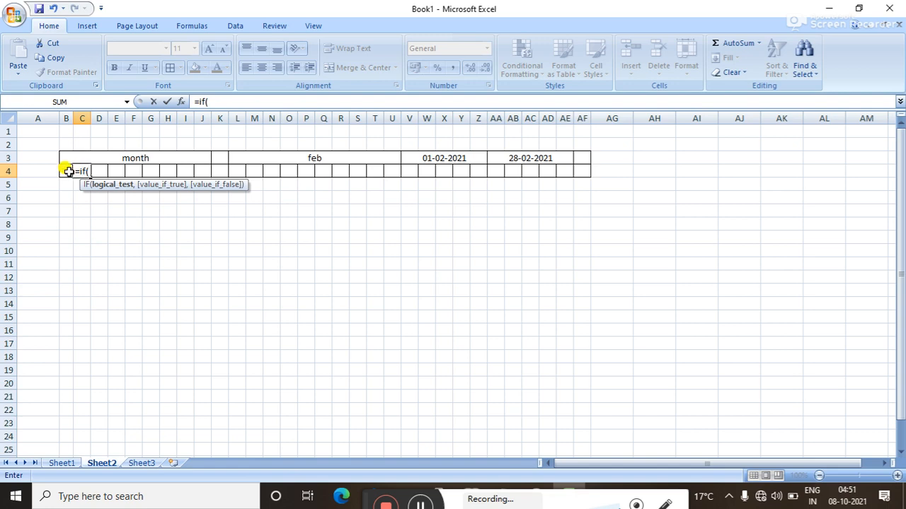
click(65, 171)
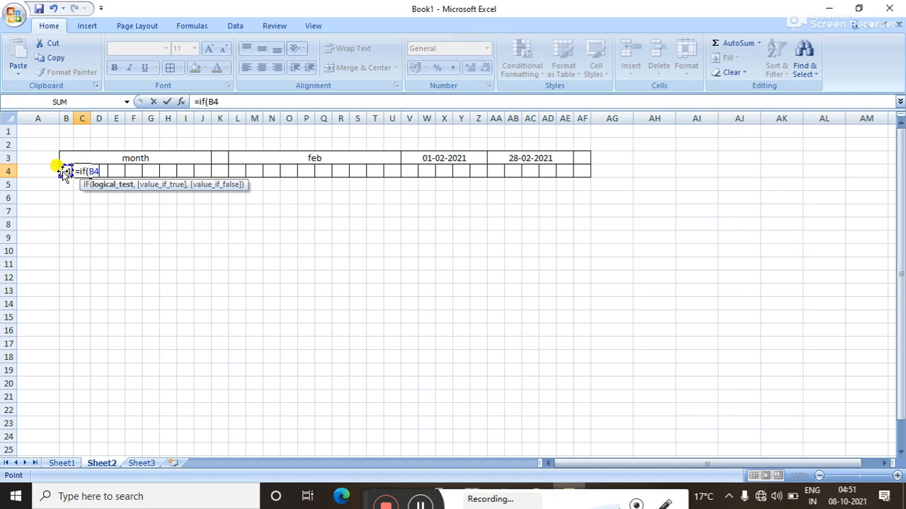
text(<)
key(BackSpace)
click(529, 158)
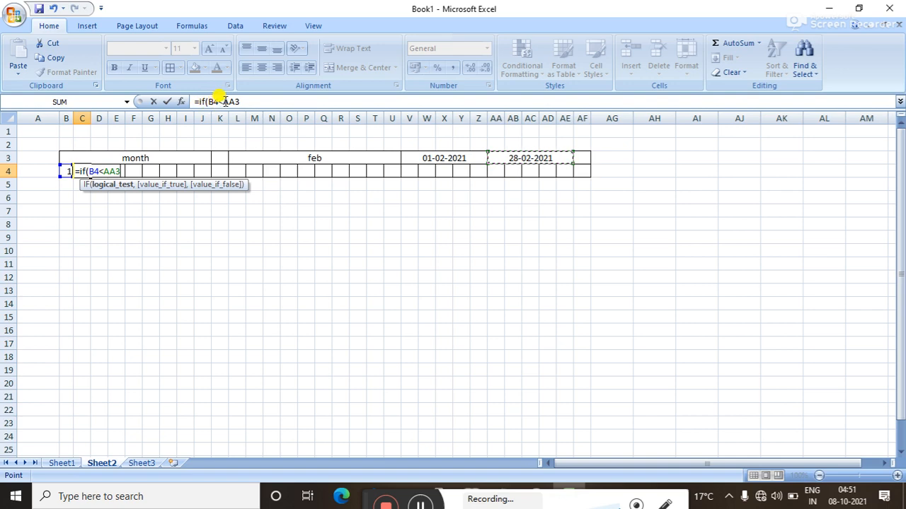
drag(224, 102, 241, 101)
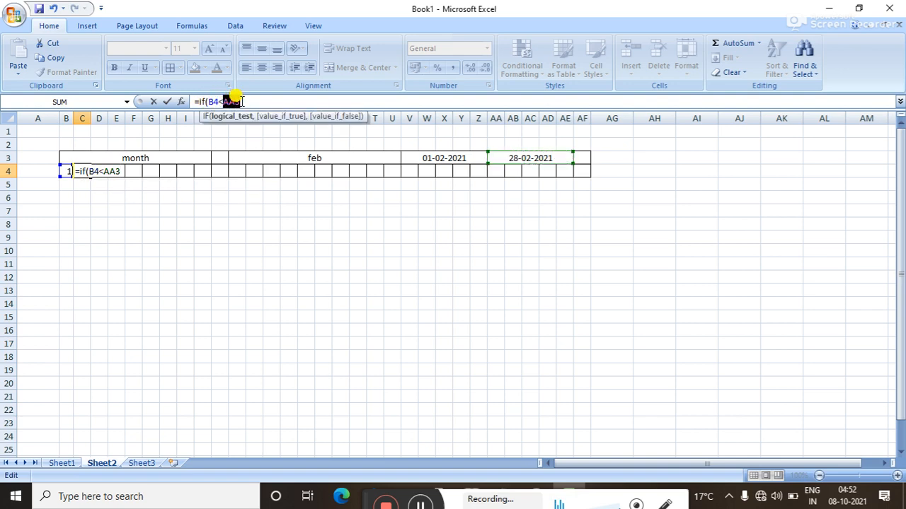
key(F4)
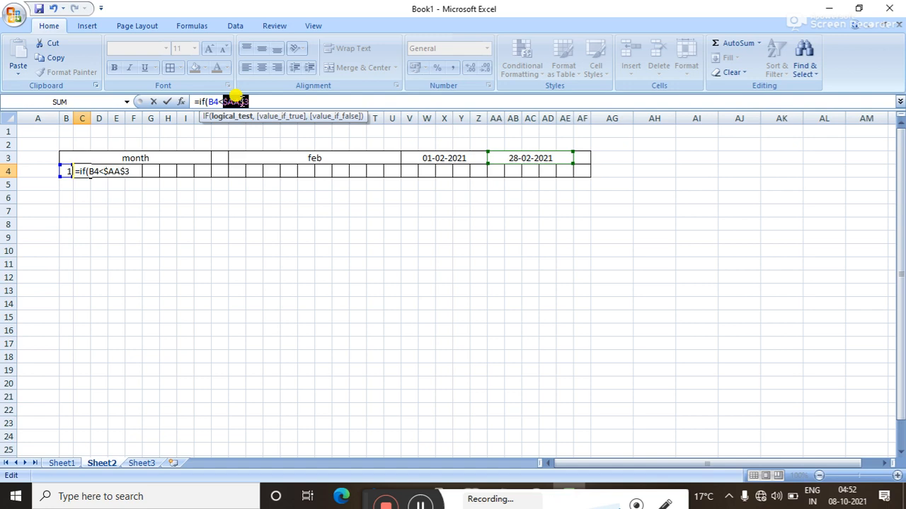
click(251, 101)
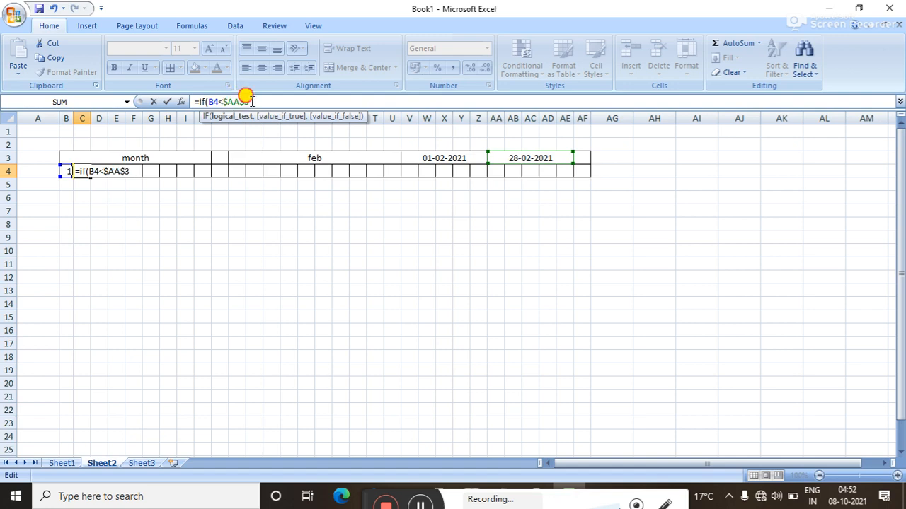
text(,)
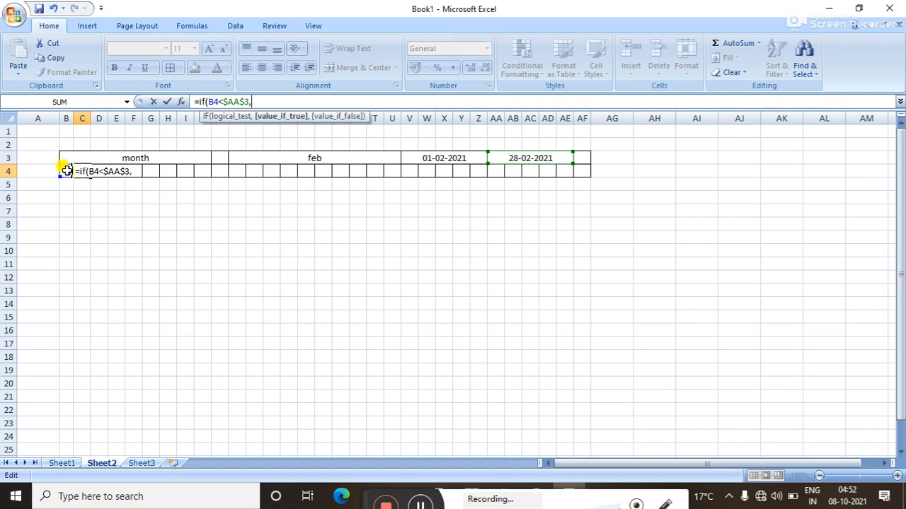
click(66, 170)
text(+1)
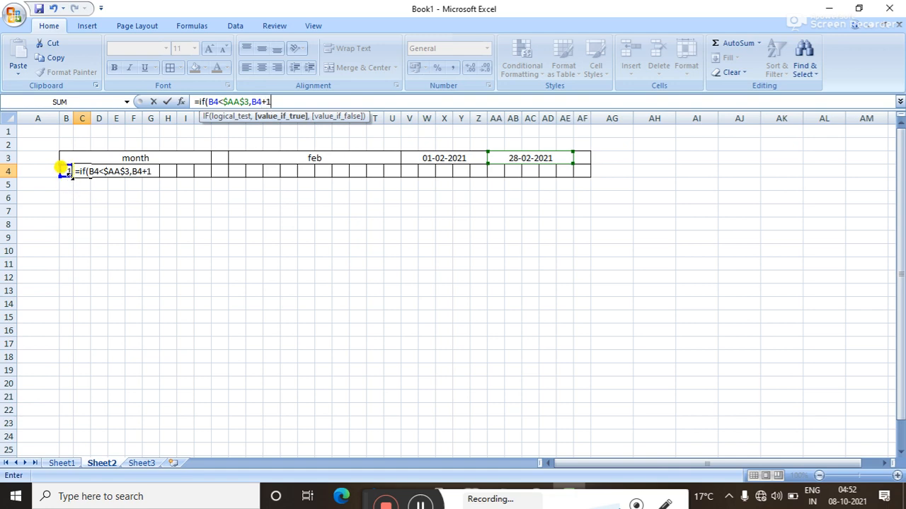
text(,)
text("")
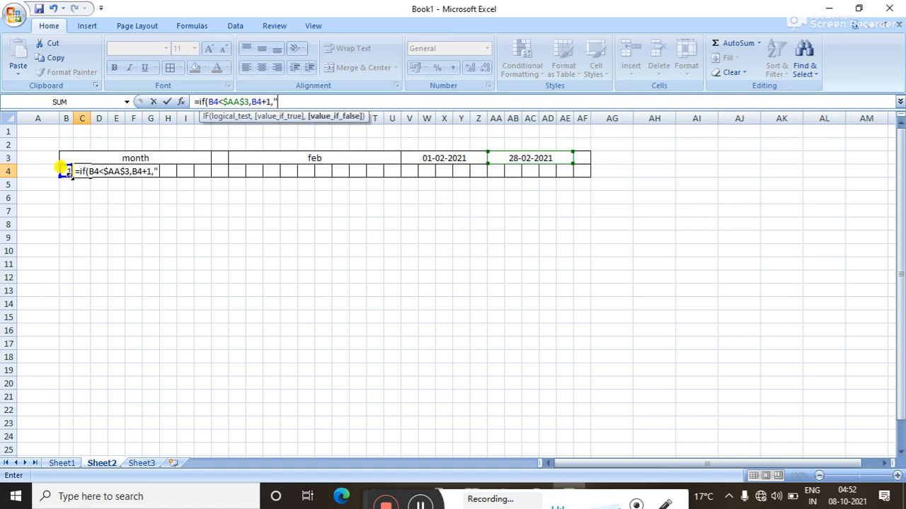
key(Return)
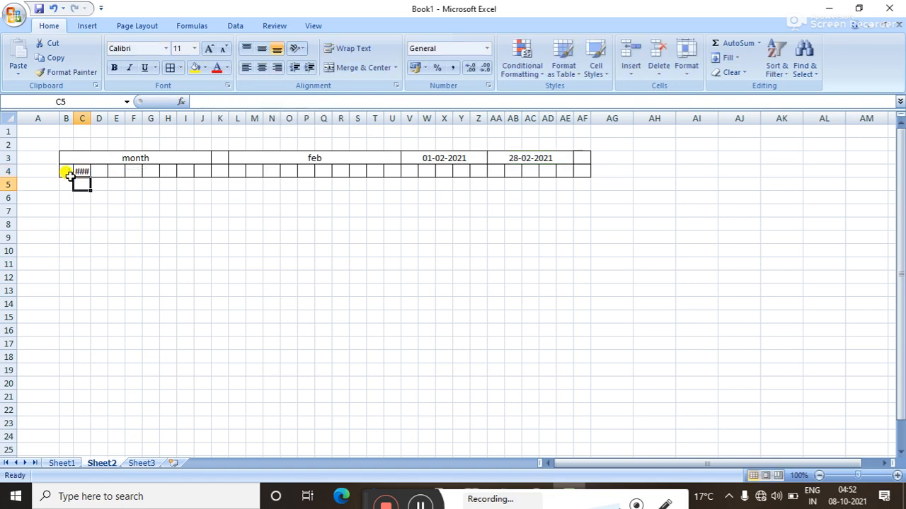
click(81, 172)
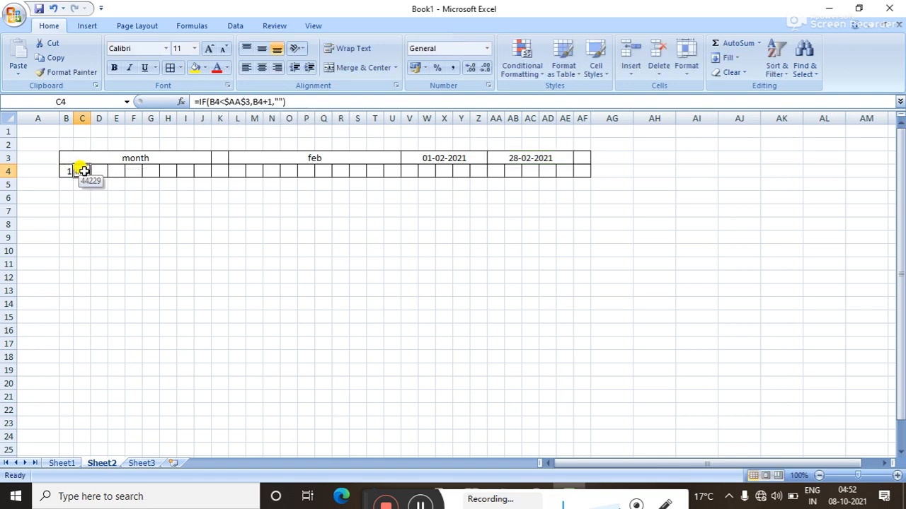
Give C4 the custom format d and fill it across to AF4, showing days 1–28.
right_click(83, 172)
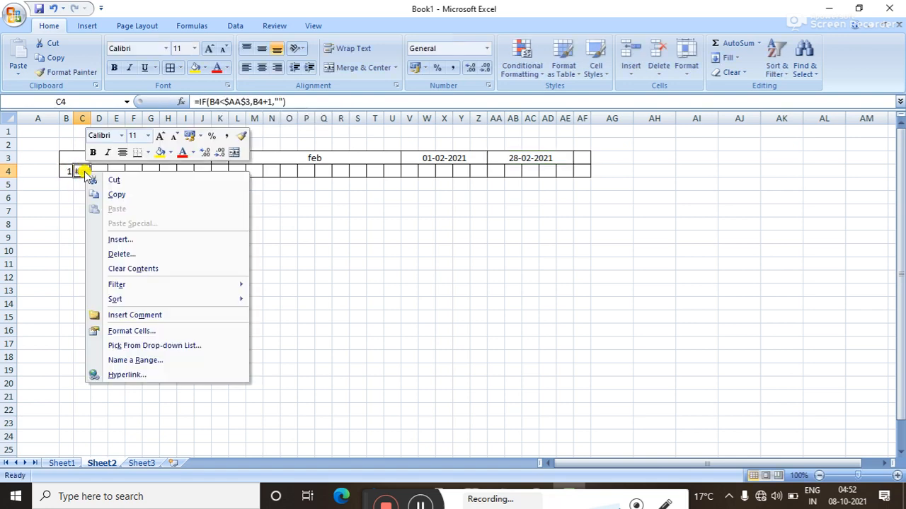
click(119, 333)
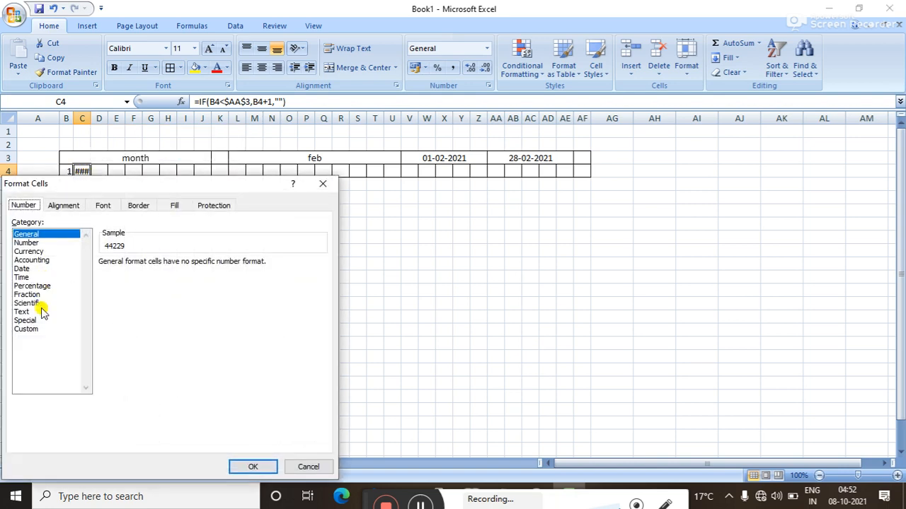
click(33, 329)
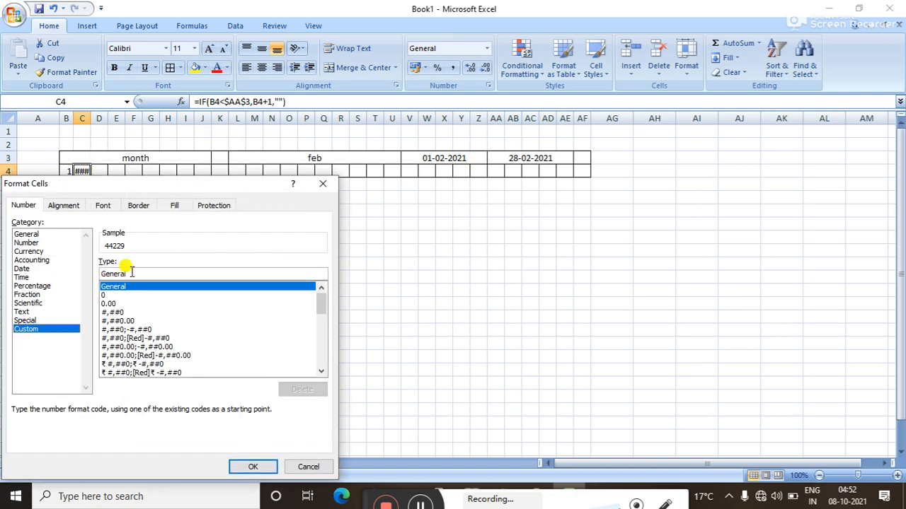
double_click(130, 273)
text(d)
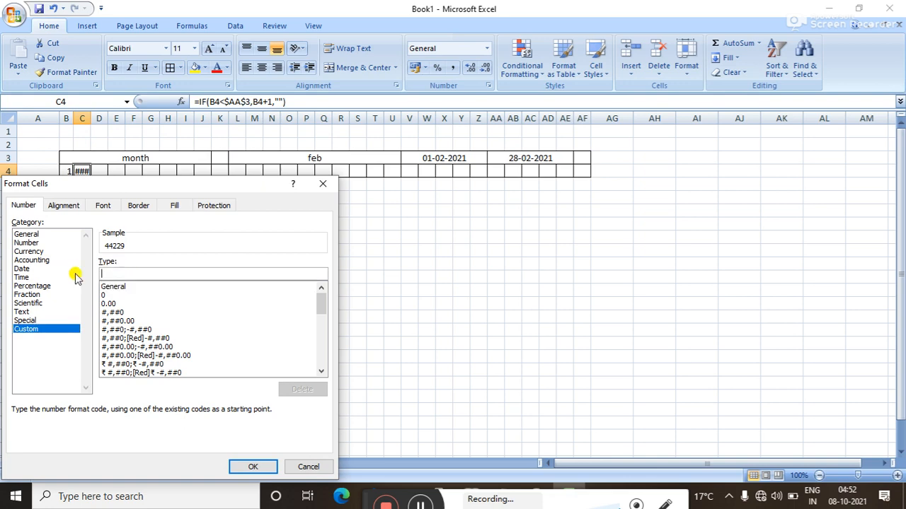
key(Return)
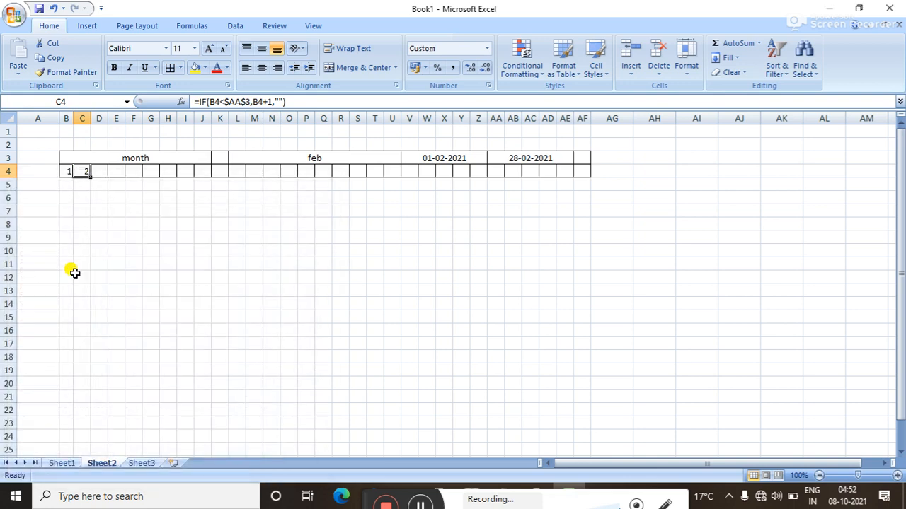
drag(88, 176, 584, 167)
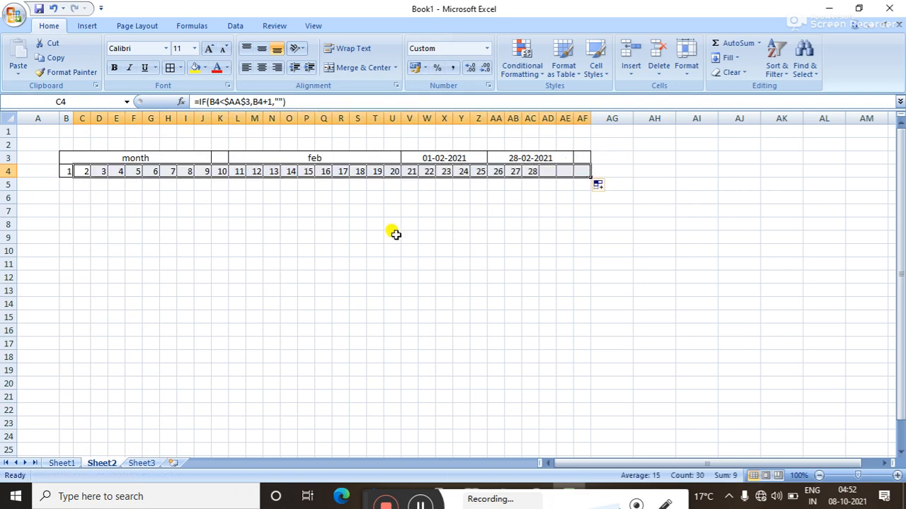
click(176, 158)
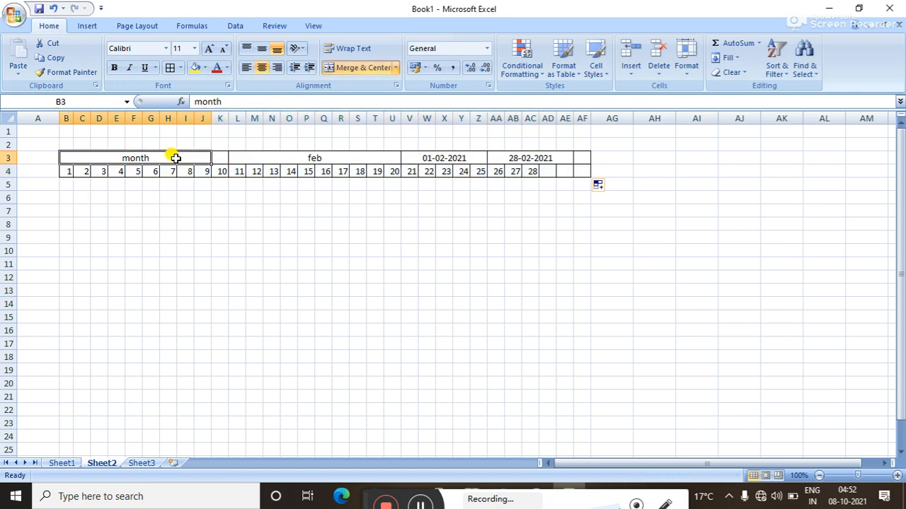
click(302, 158)
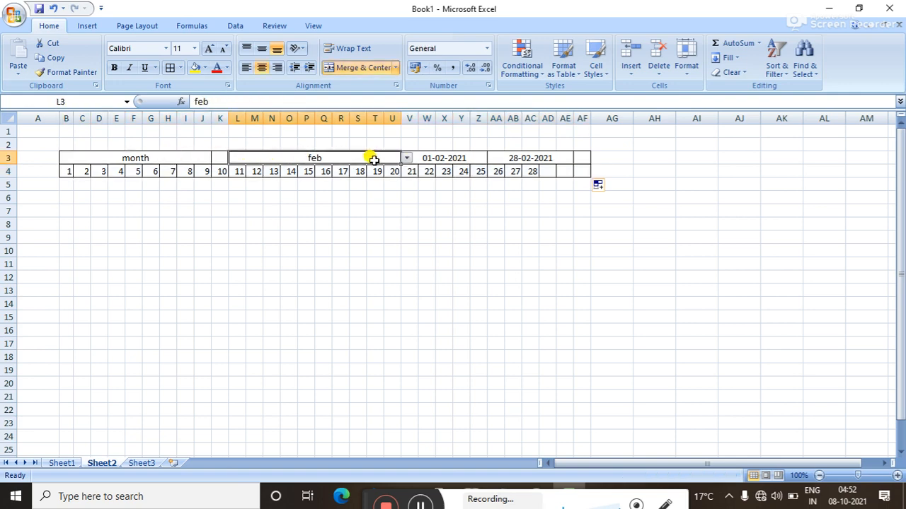
click(406, 158)
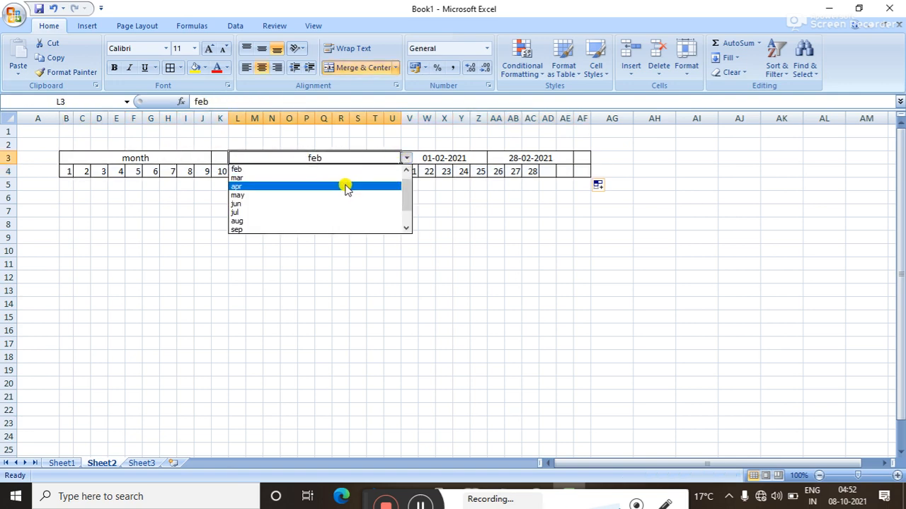
click(347, 185)
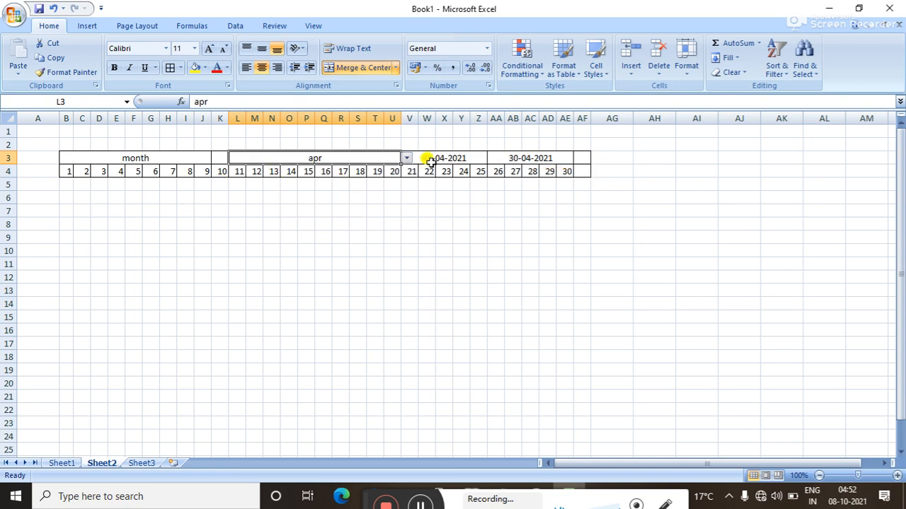
click(406, 157)
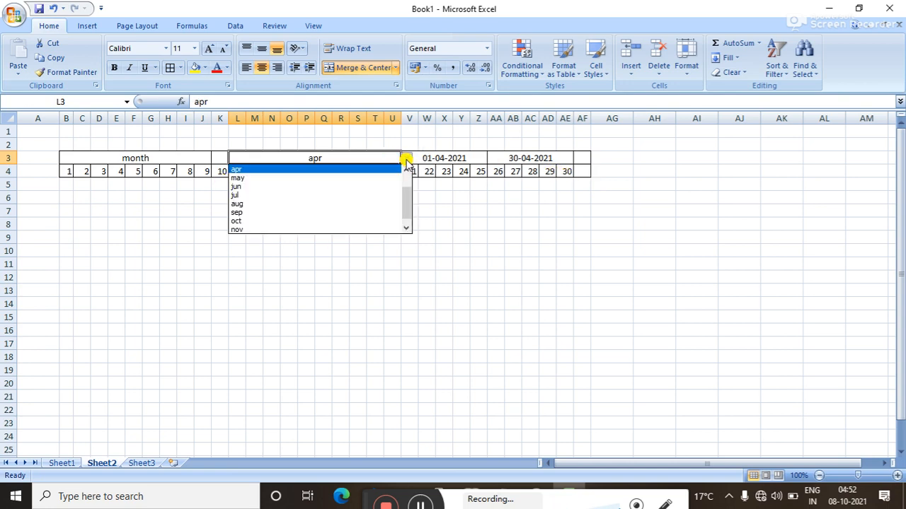
click(333, 206)
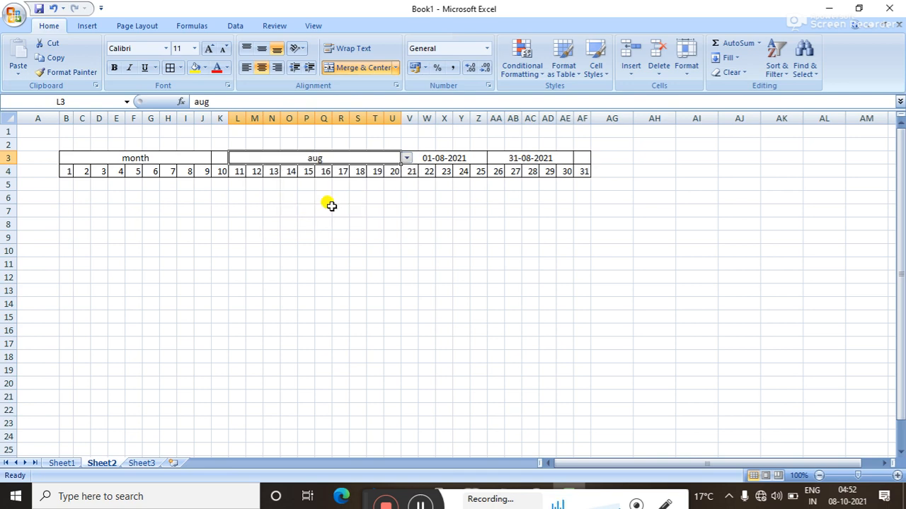
click(406, 157)
click(334, 220)
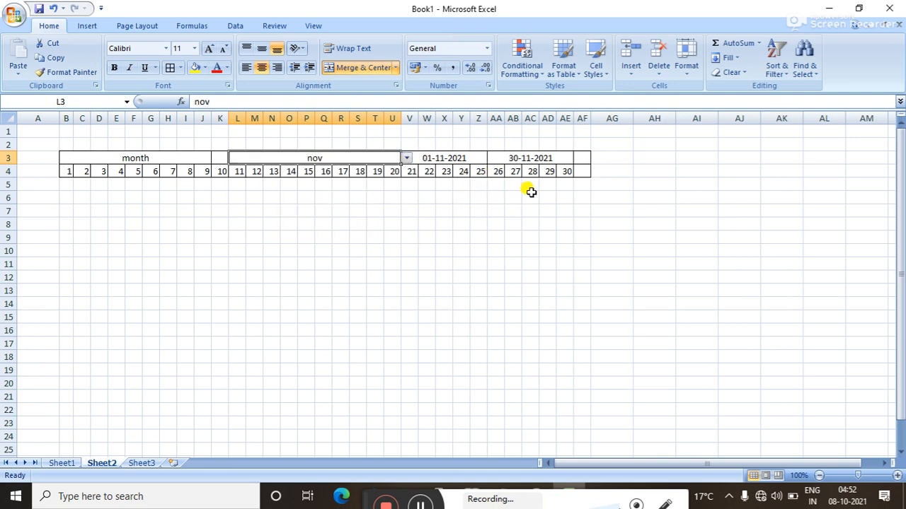
click(406, 158)
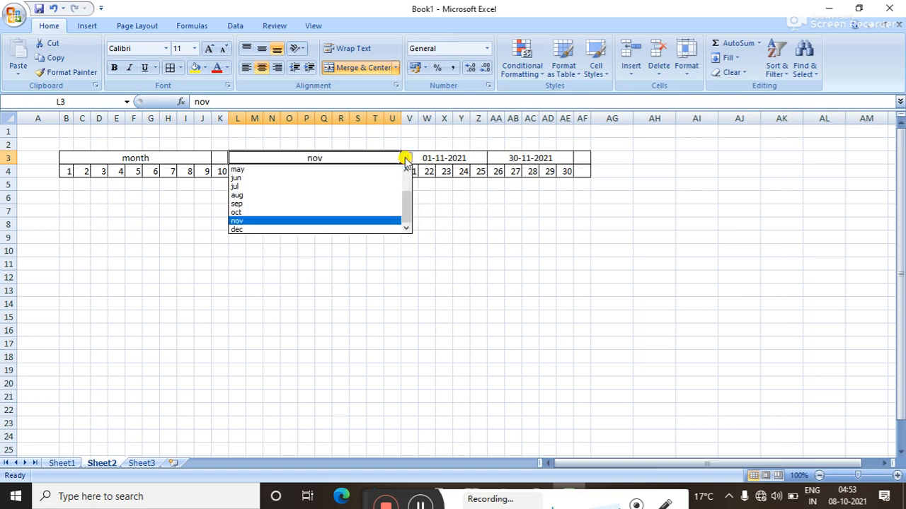
scroll(407, 202, up, 2)
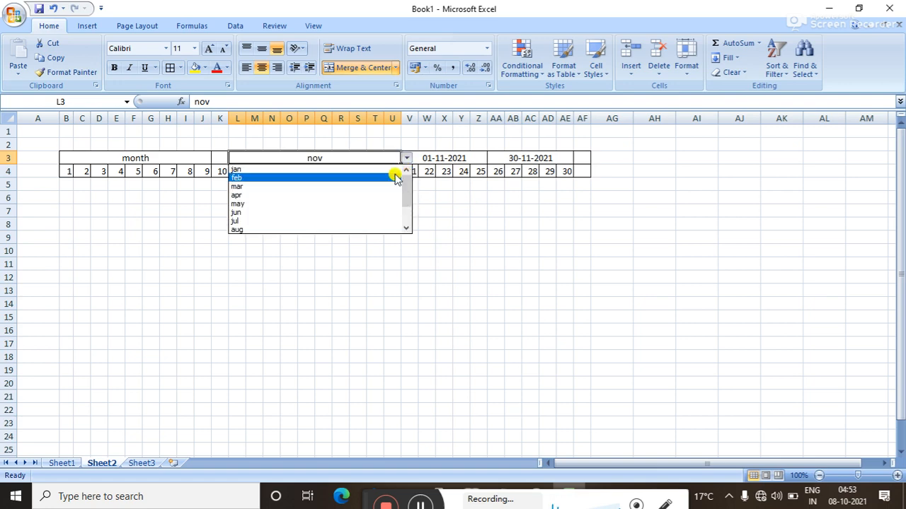
click(303, 181)
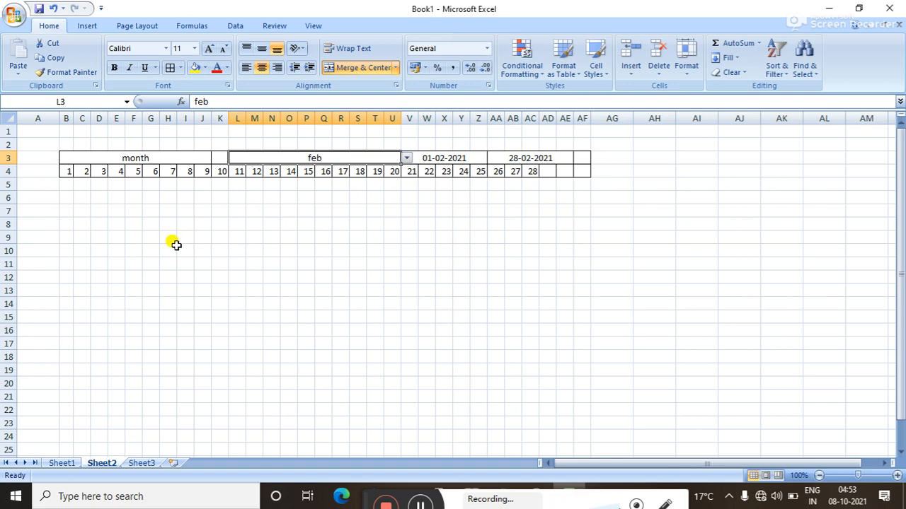
click(70, 144)
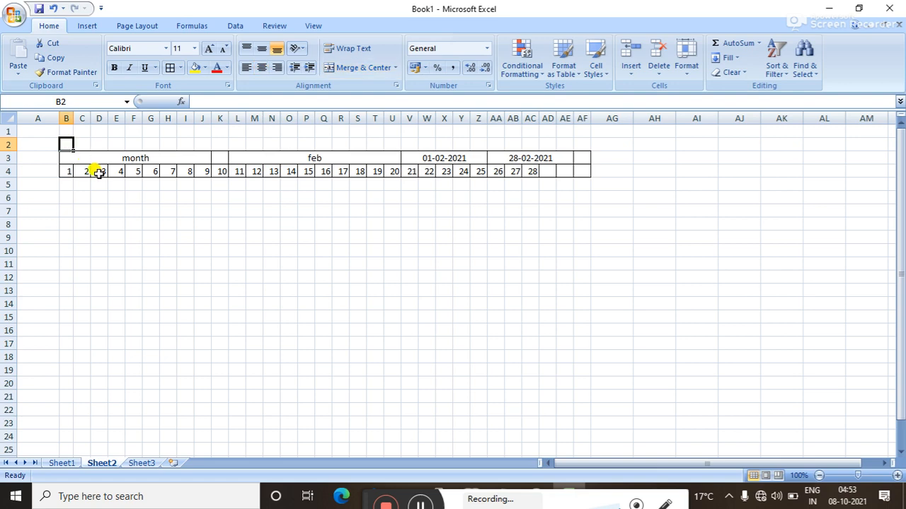
Enter =TEXT(B4,"ddd") in B2 to show the weekday Mon.
text(=)
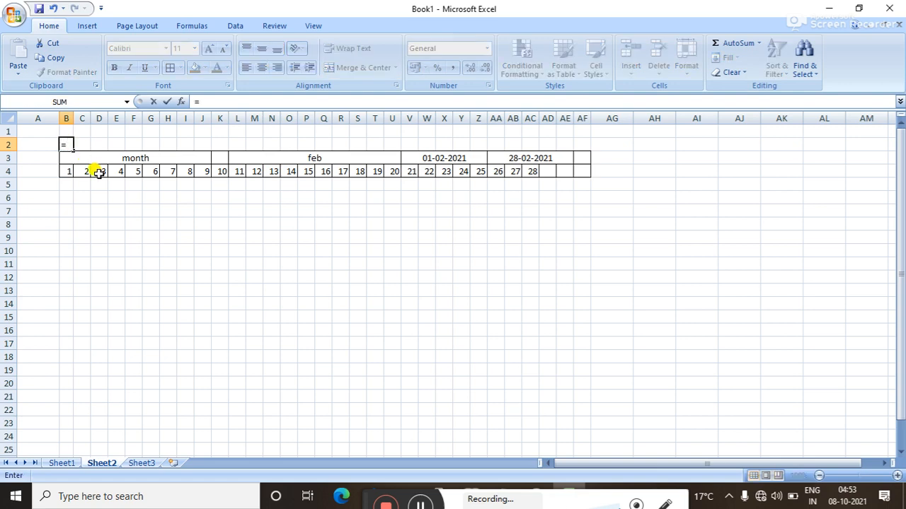
text(text)
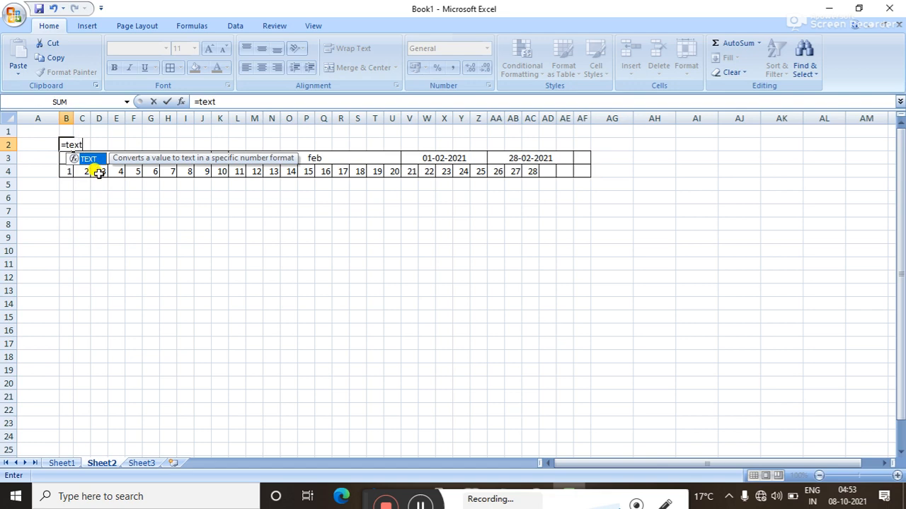
double_click(91, 159)
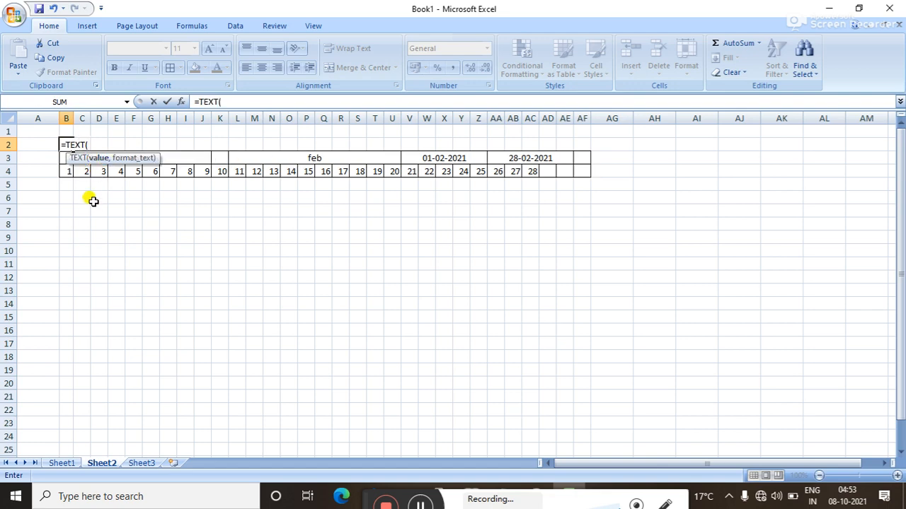
click(66, 171)
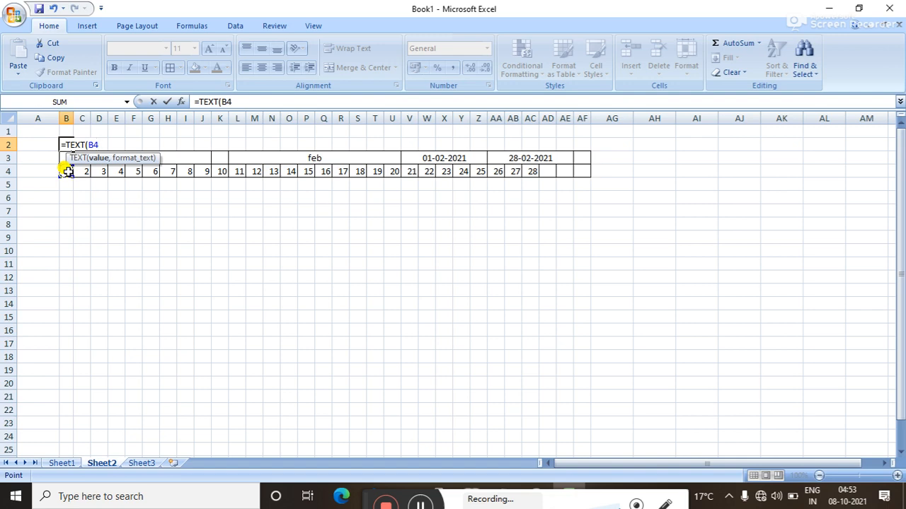
text(,)
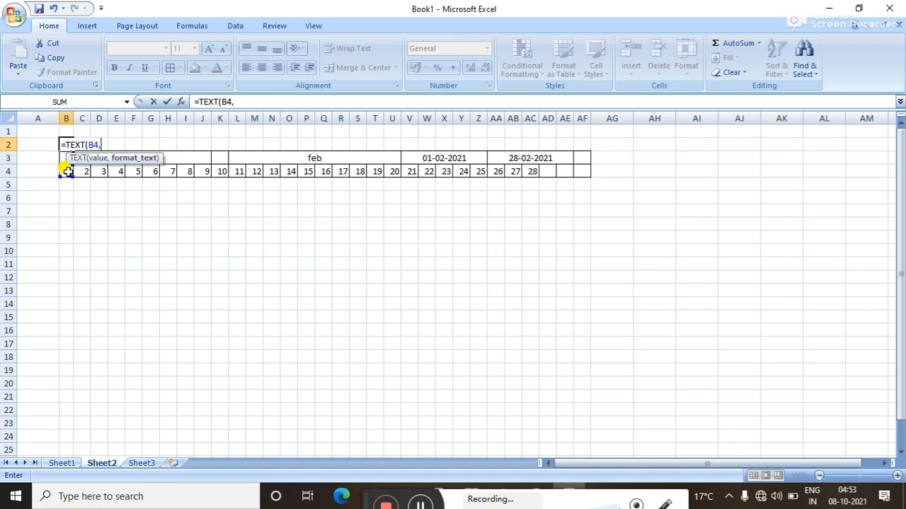
text("ddd)
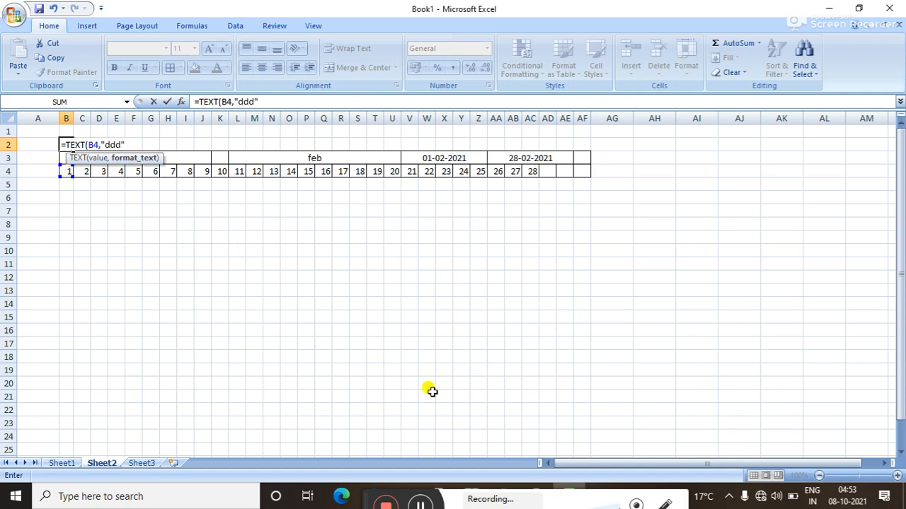
click(417, 504)
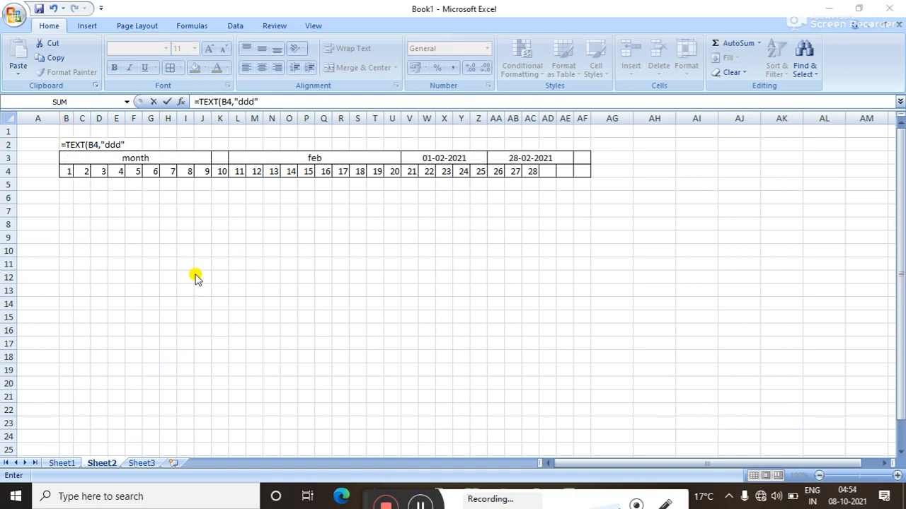
click(134, 143)
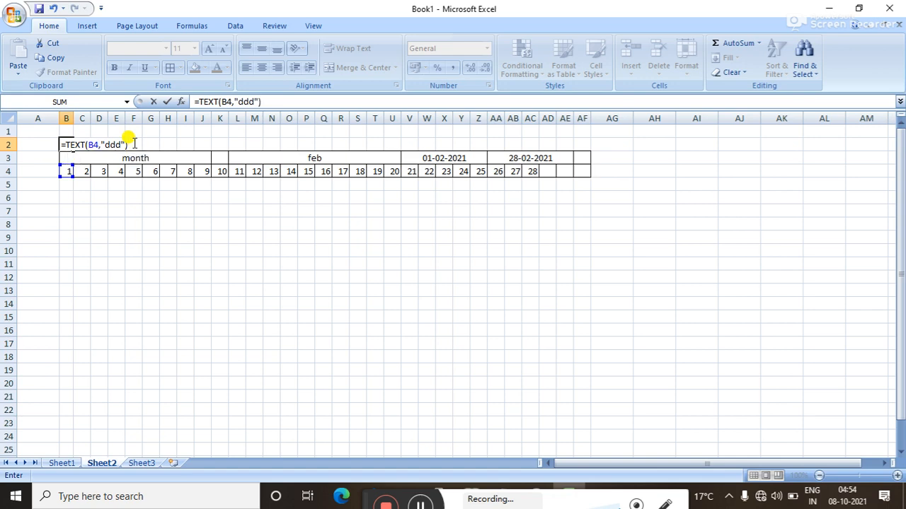
key(Return)
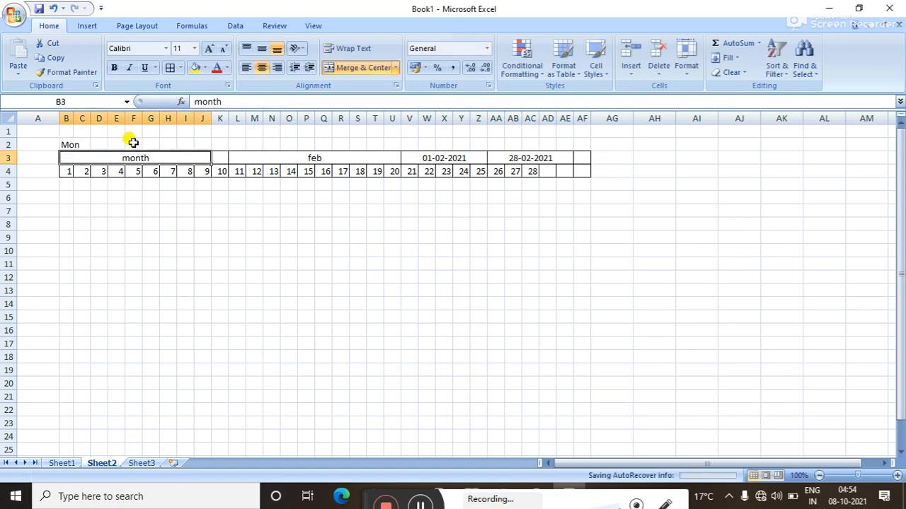
click(76, 145)
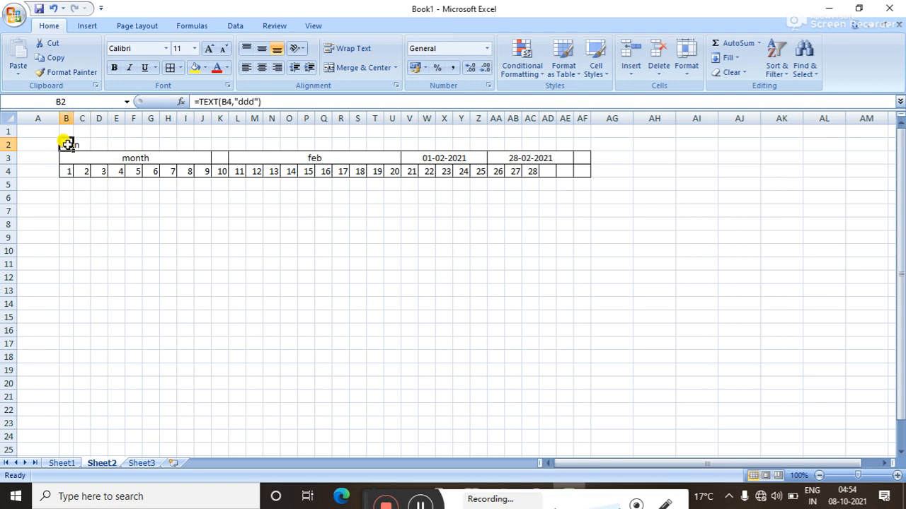
Widen column B so the weekday label Mon displays fully.
drag(74, 118, 610, 163)
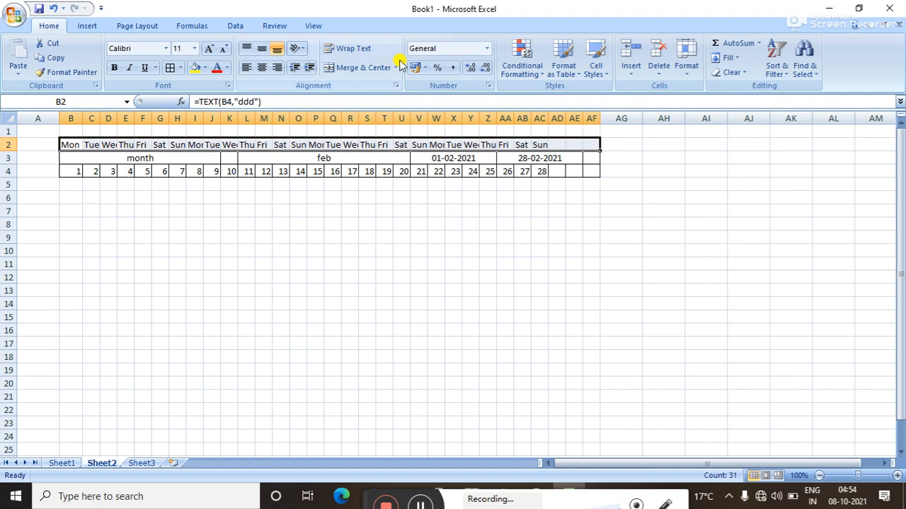
Start a 'Text that Contains' highlight rule for the weekday row, matching 'wed'.
click(531, 73)
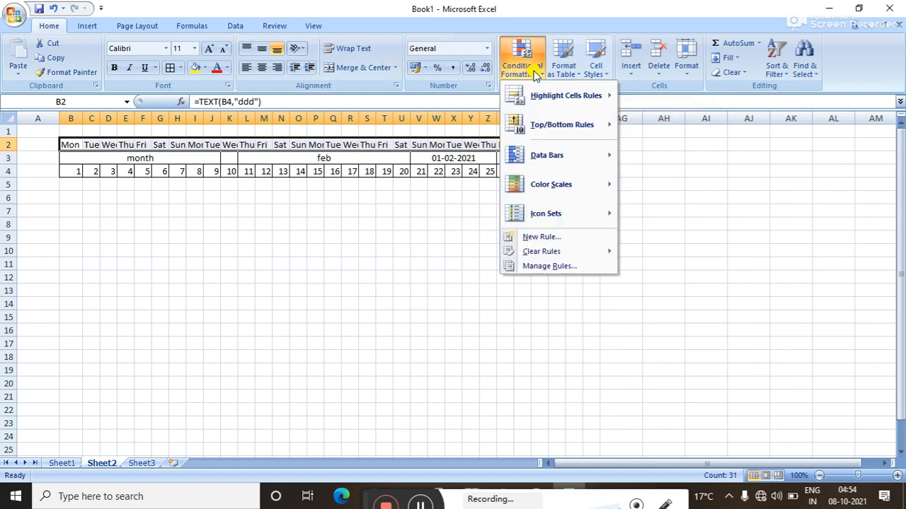
click(547, 237)
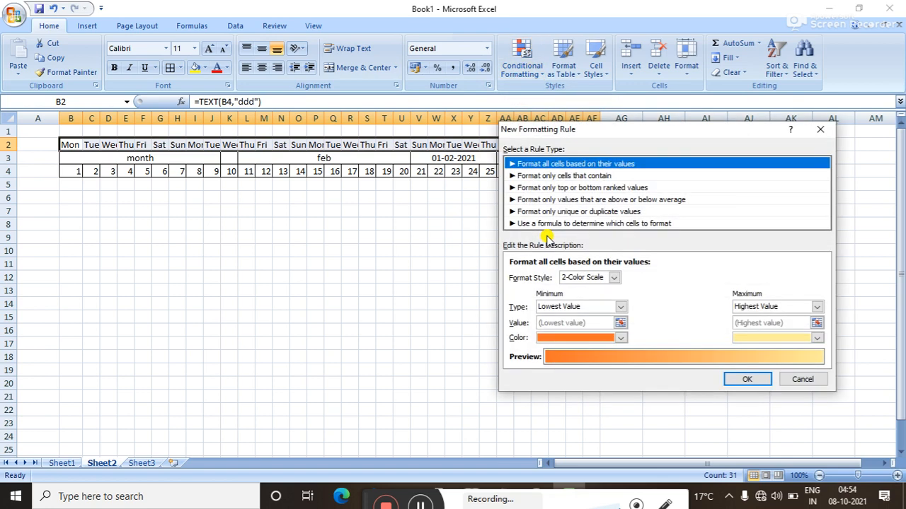
click(557, 177)
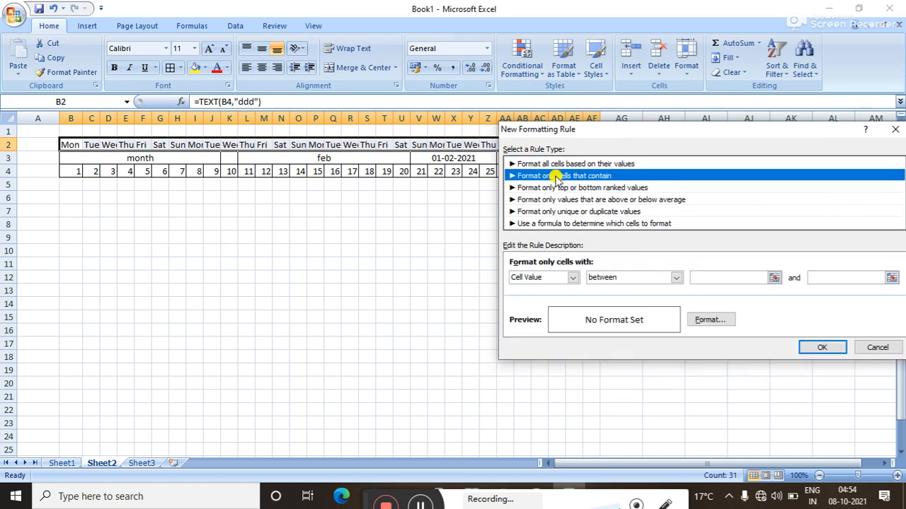
click(574, 278)
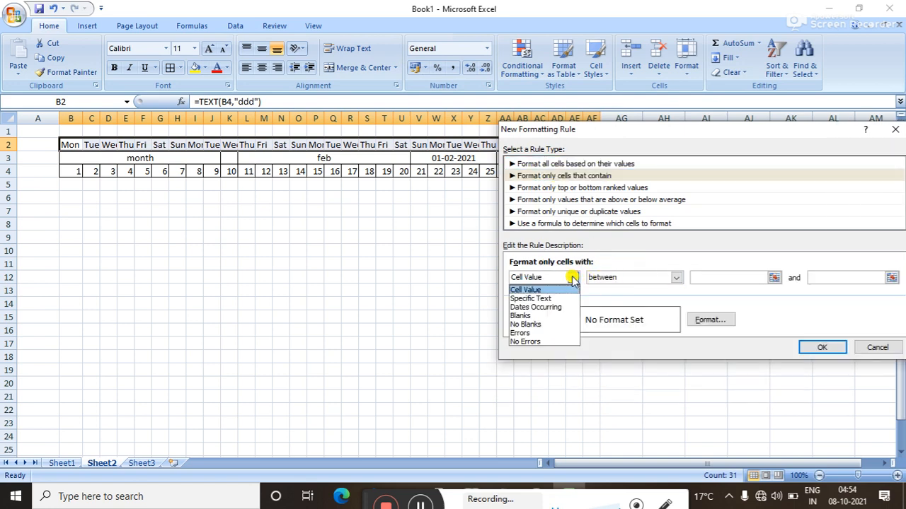
click(529, 300)
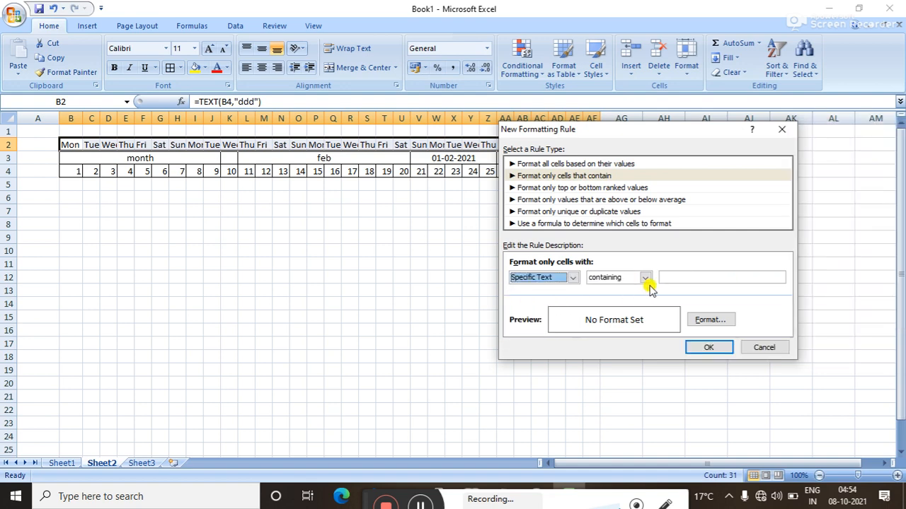
click(694, 273)
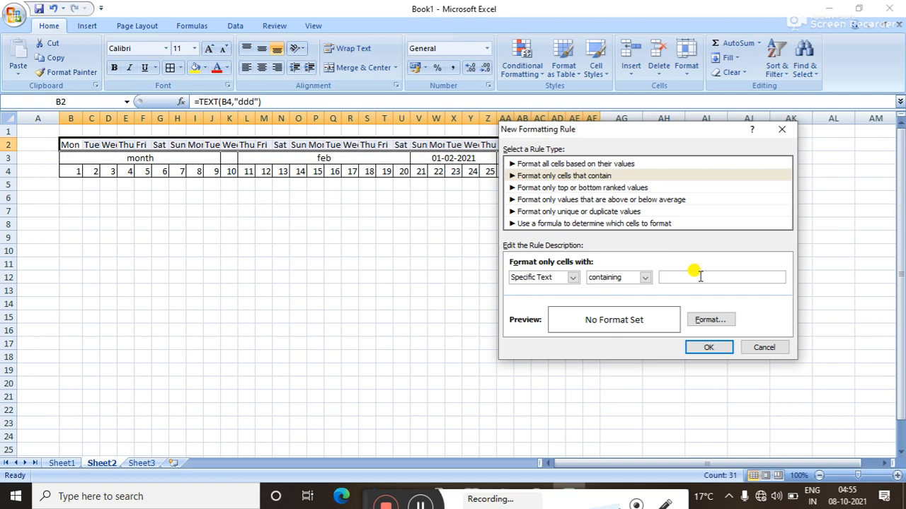
text(wed)
Format matching cells with red text on a yellow fill and apply the rule.
click(697, 322)
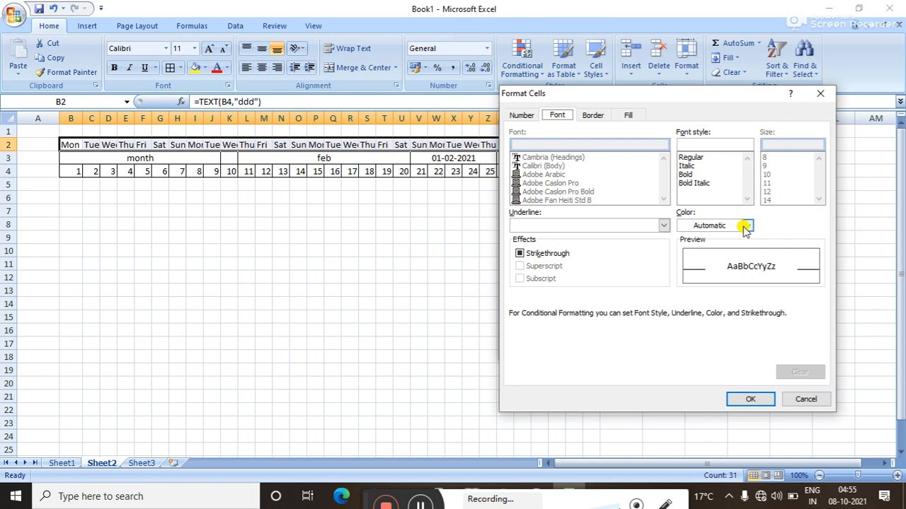
click(746, 226)
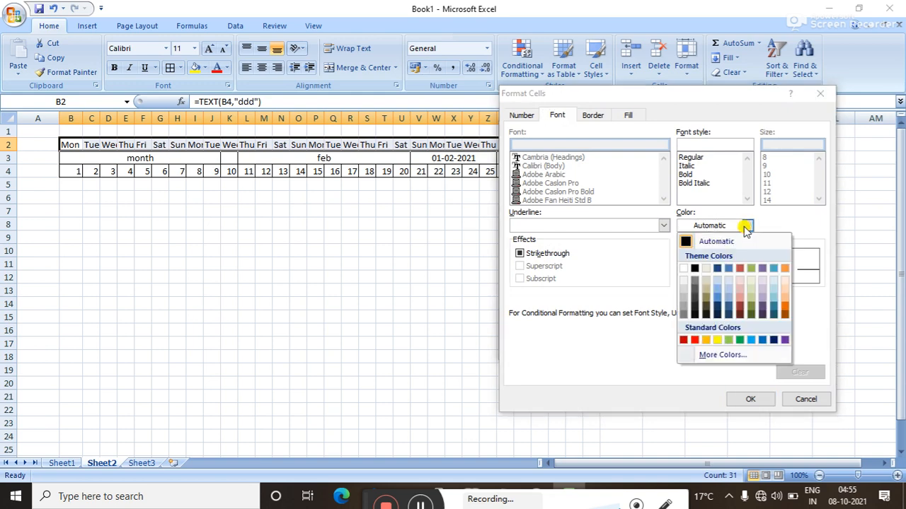
click(694, 340)
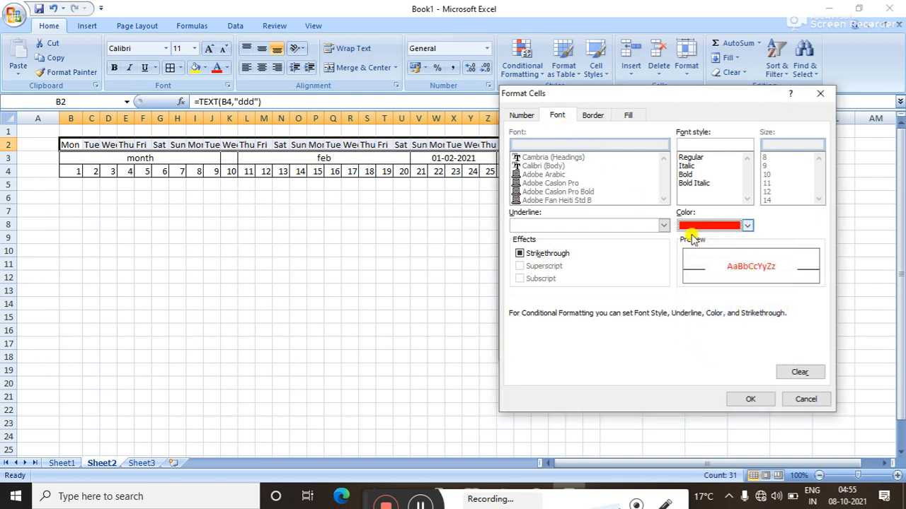
click(629, 116)
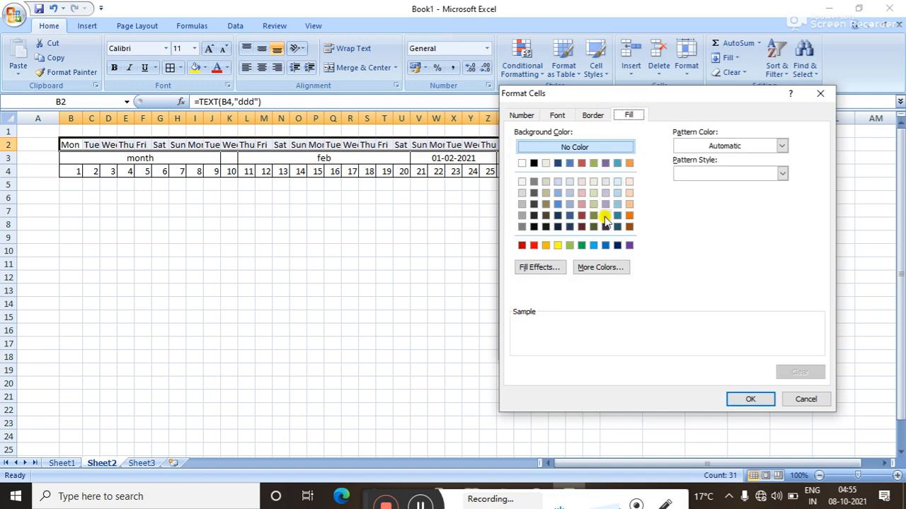
click(605, 246)
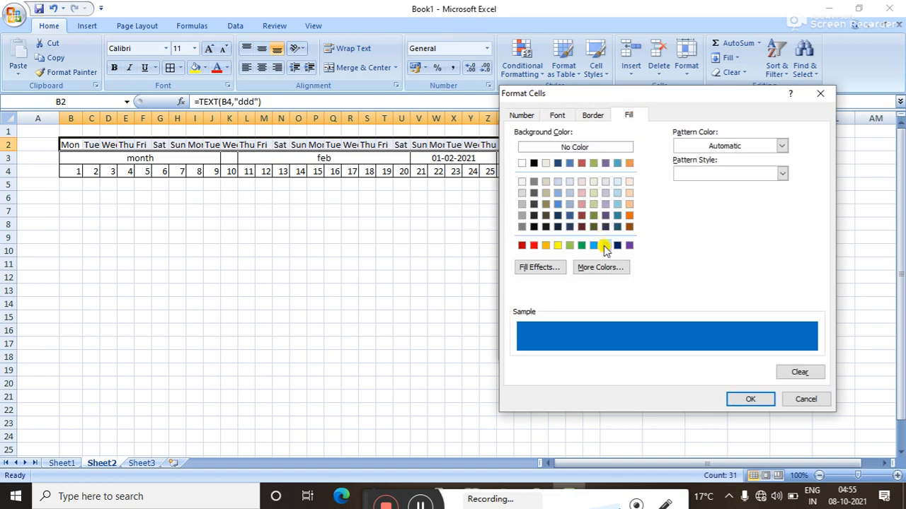
click(744, 401)
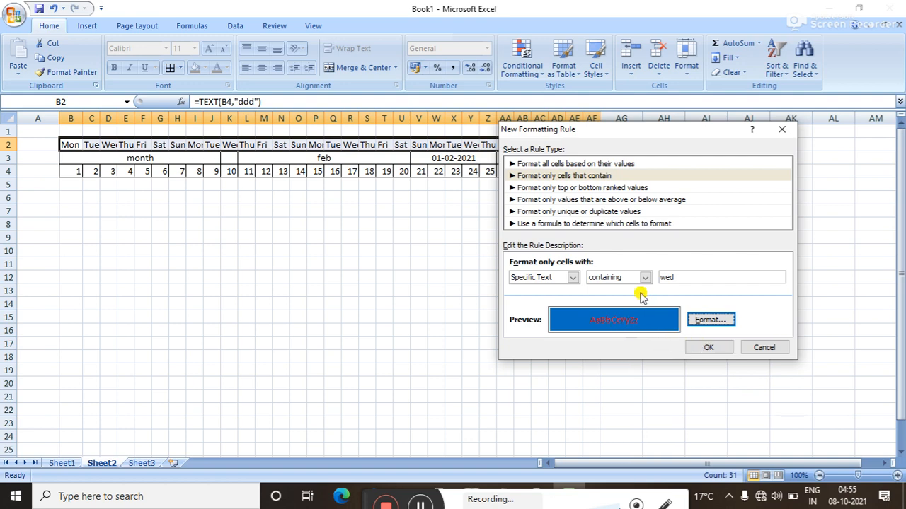
click(700, 322)
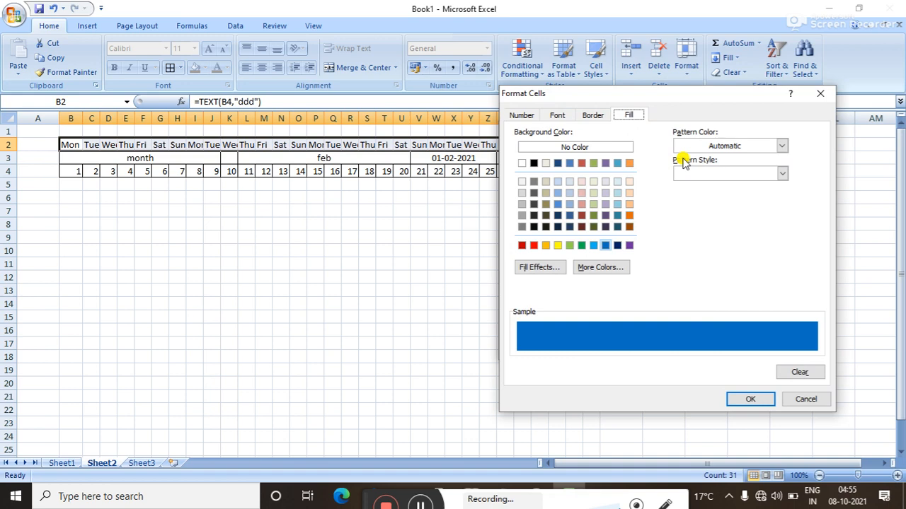
click(558, 246)
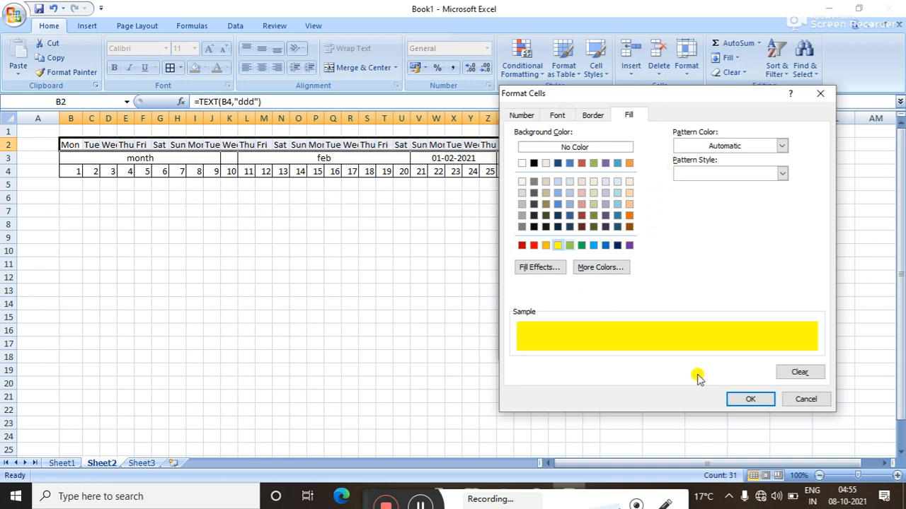
click(733, 398)
click(705, 348)
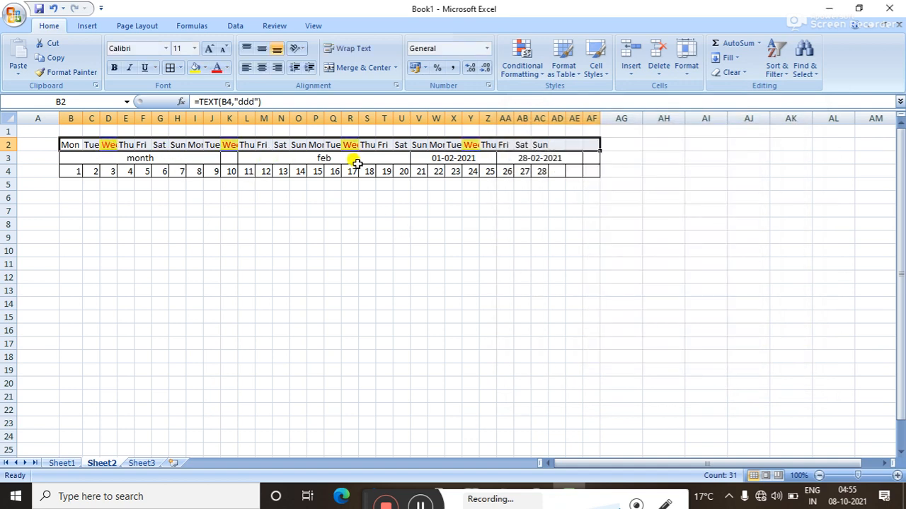
Autofit columns D, K, R and Y so each Wed label displays fully.
double_click(116, 118)
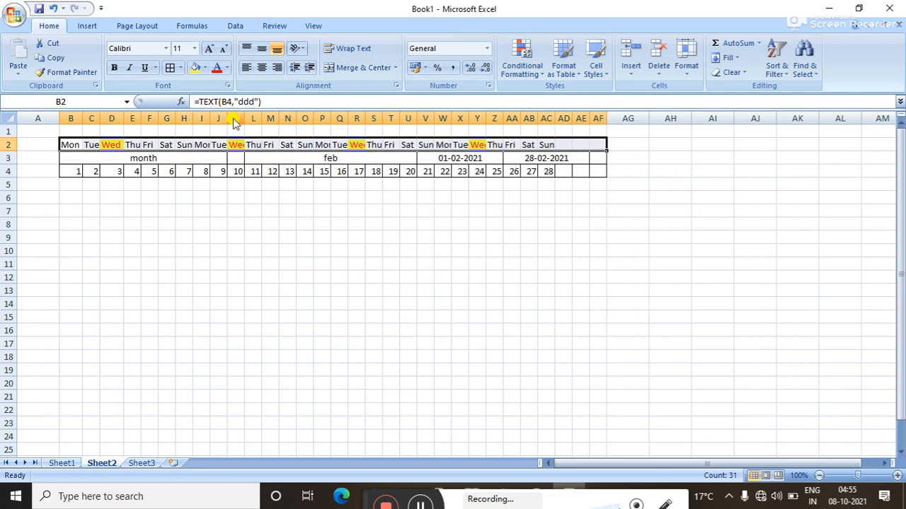
double_click(245, 118)
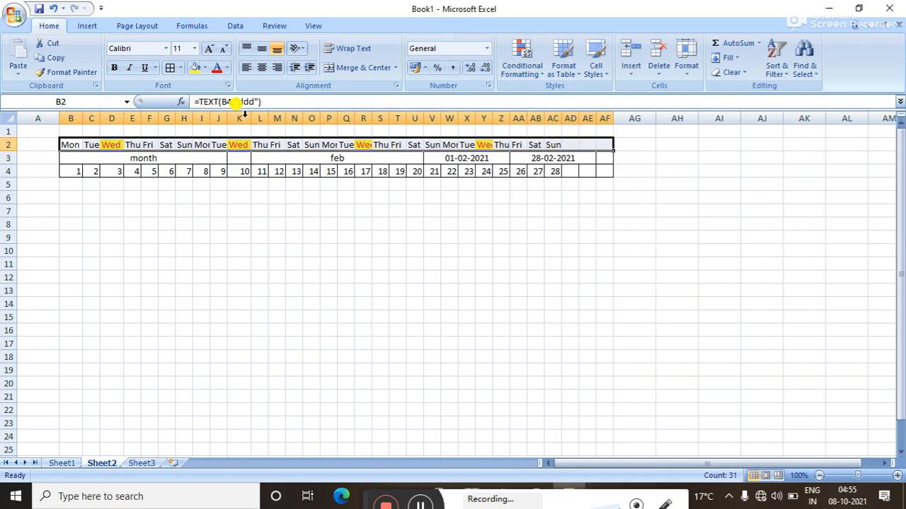
double_click(372, 118)
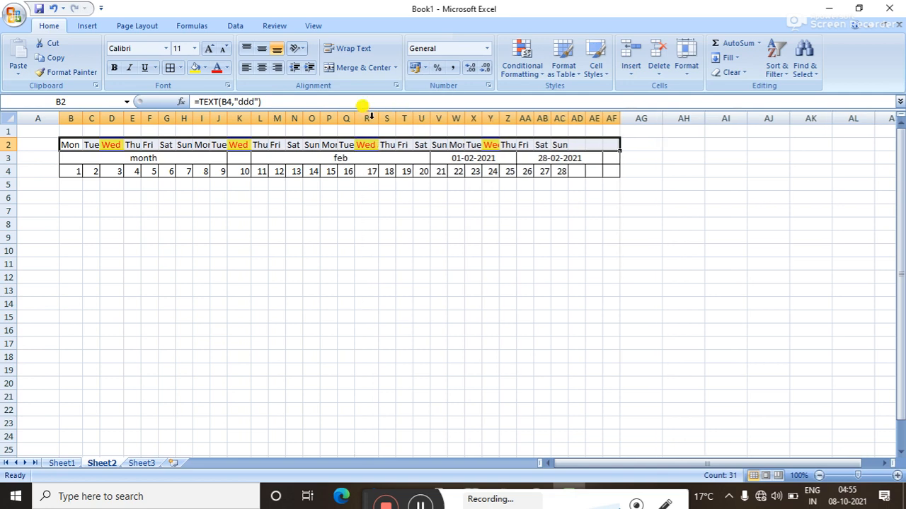
double_click(498, 122)
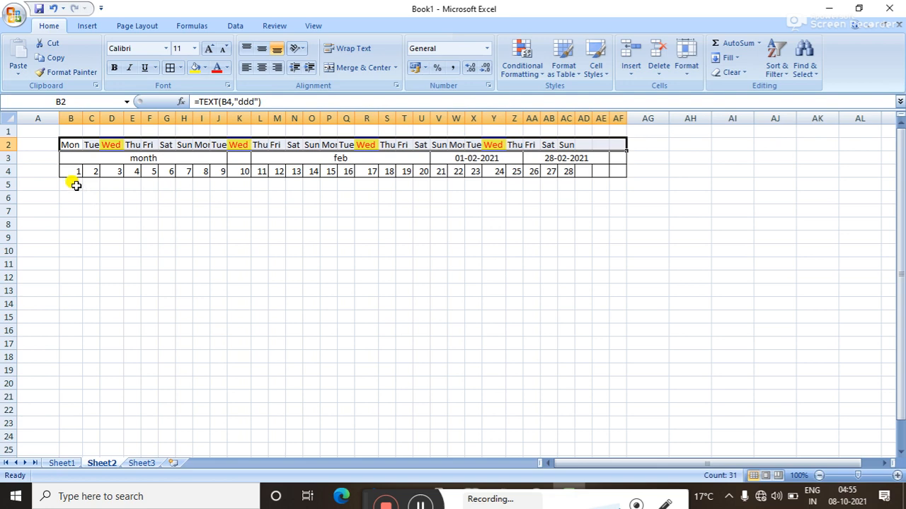
drag(75, 184, 607, 351)
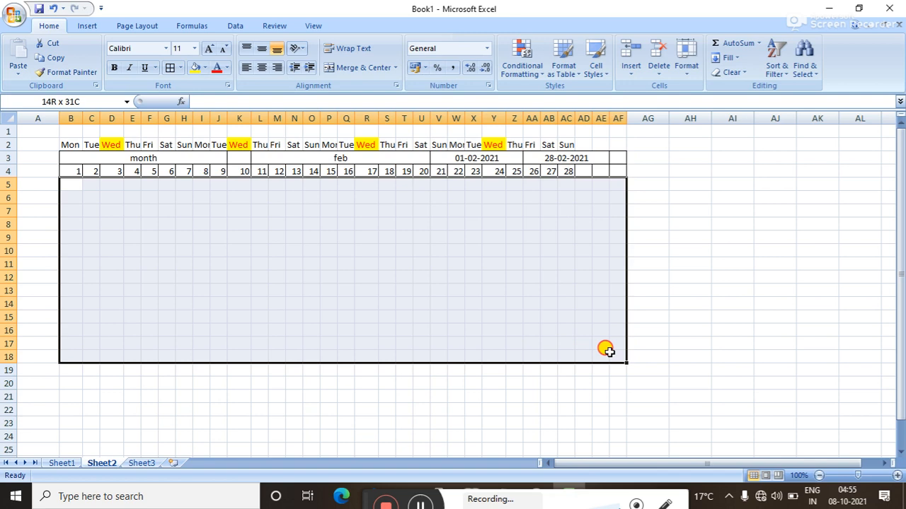
Apply All Borders to the attendance grid B5:AF18.
drag(607, 351, 612, 351)
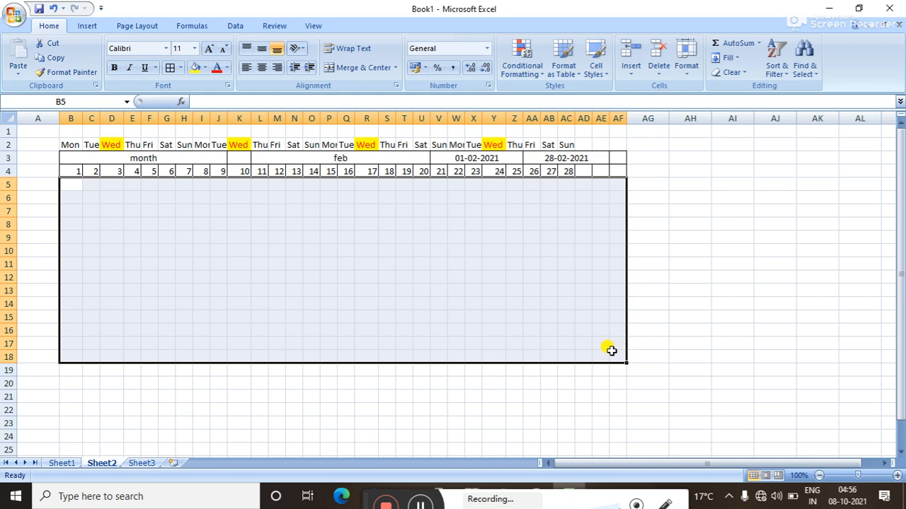
click(171, 70)
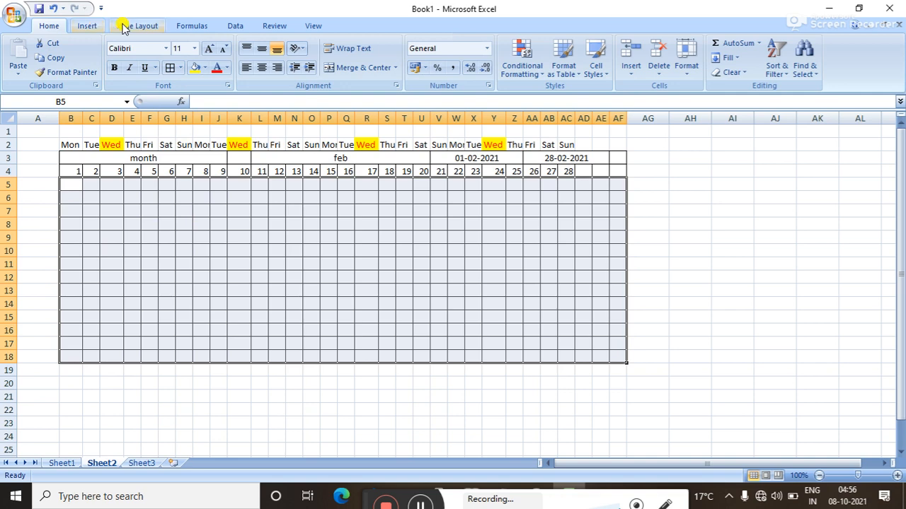
Set the grid's data validation to allow a List, ready for the source p,a,l.
click(235, 26)
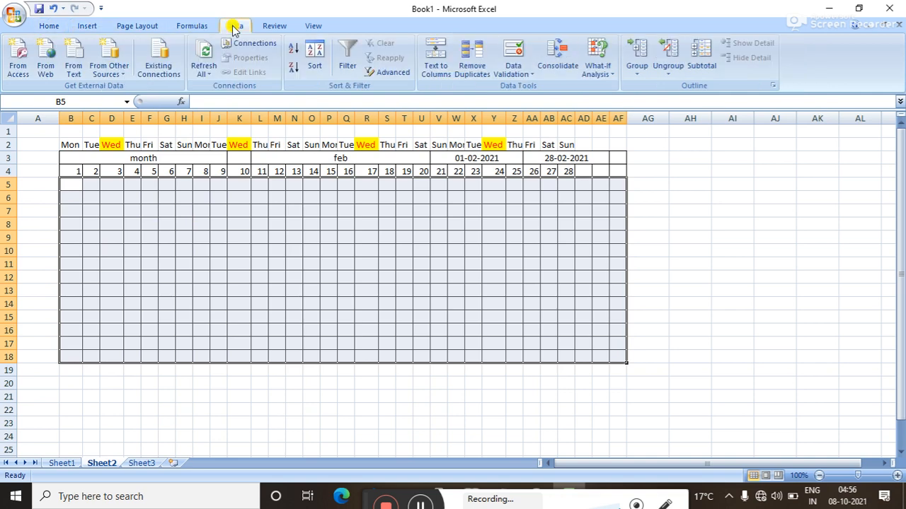
click(527, 75)
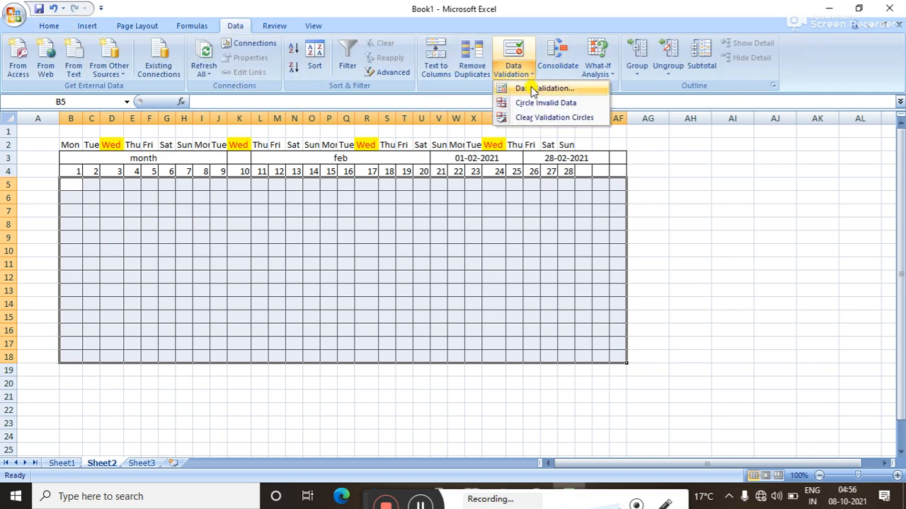
click(532, 89)
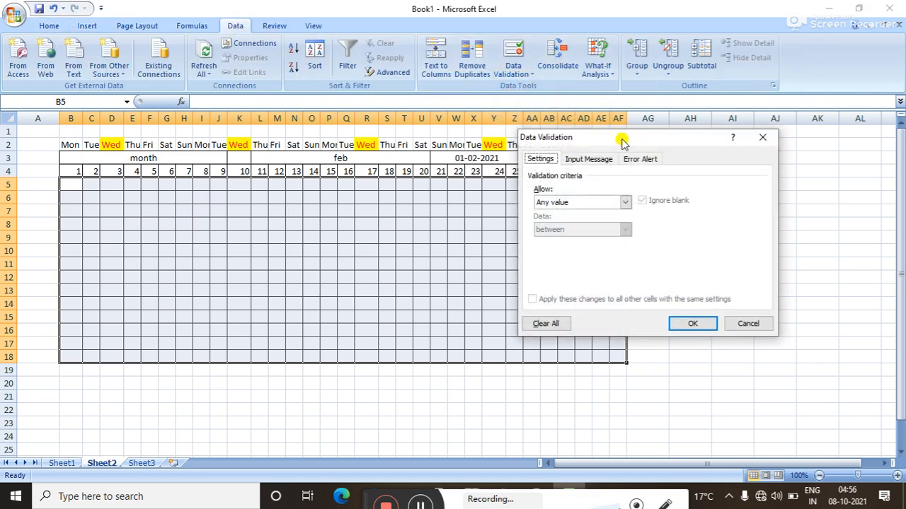
click(627, 203)
click(574, 241)
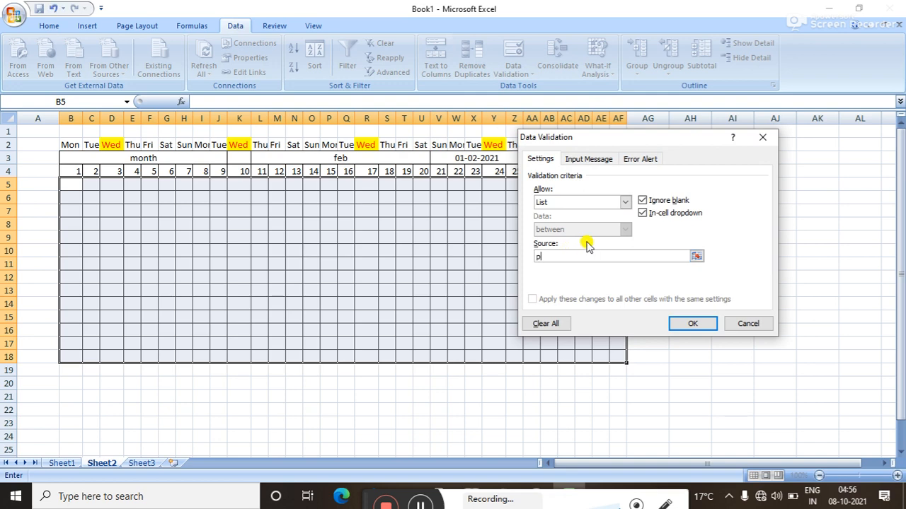
click(576, 258)
Confirm the p,a,l dropdown list and mark B5, C5, E5, K5 and O5 as p.
click(689, 326)
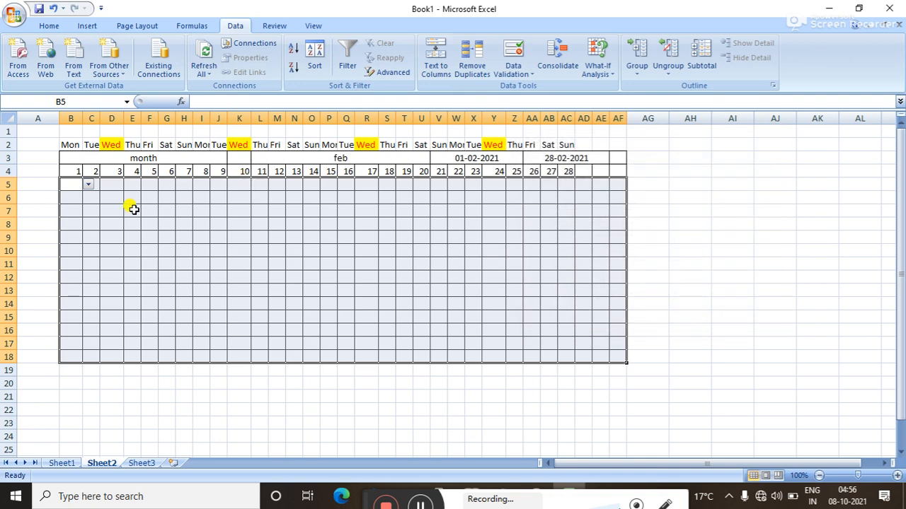
click(87, 185)
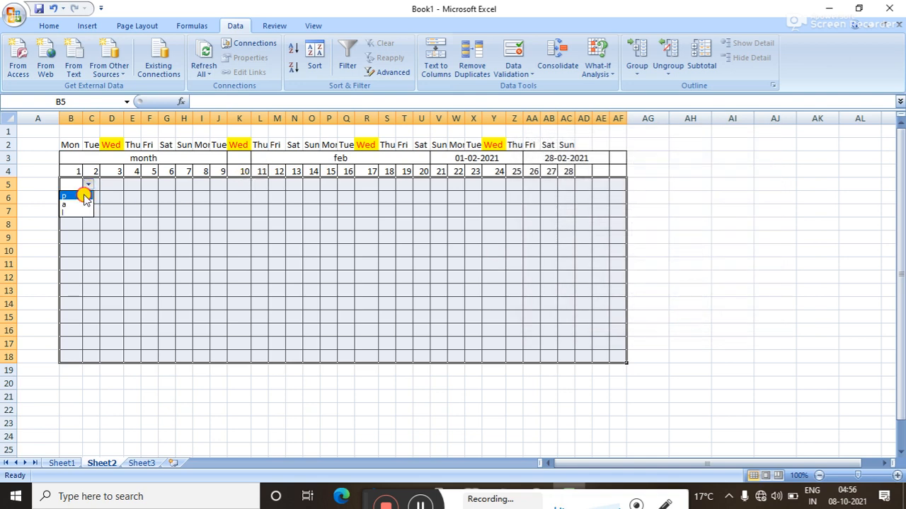
click(85, 195)
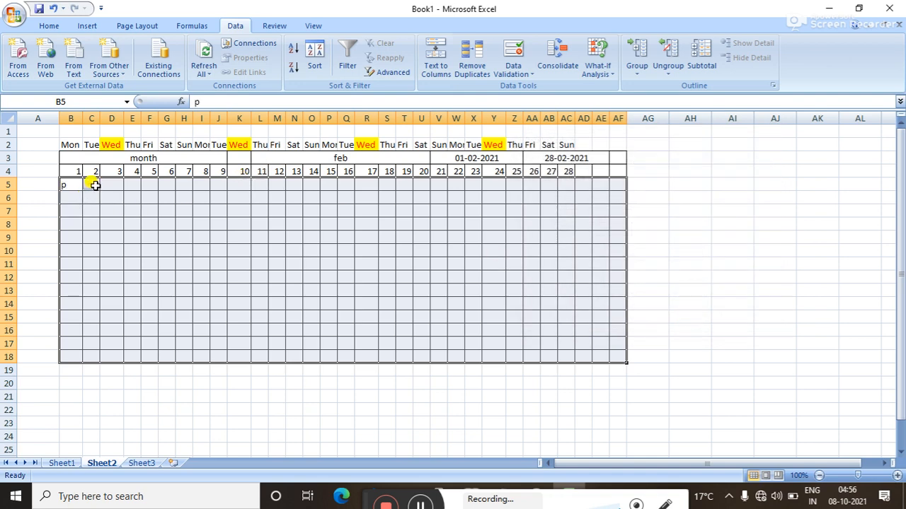
click(94, 185)
click(106, 185)
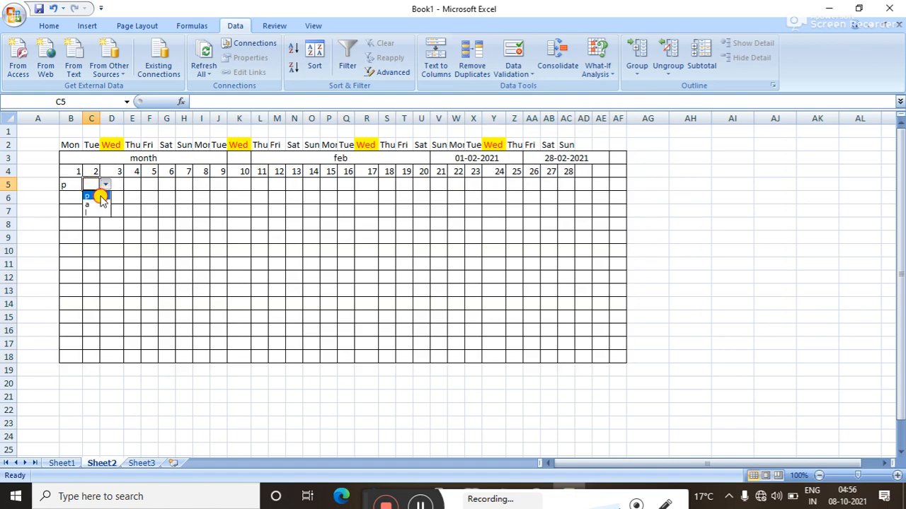
click(101, 196)
click(131, 185)
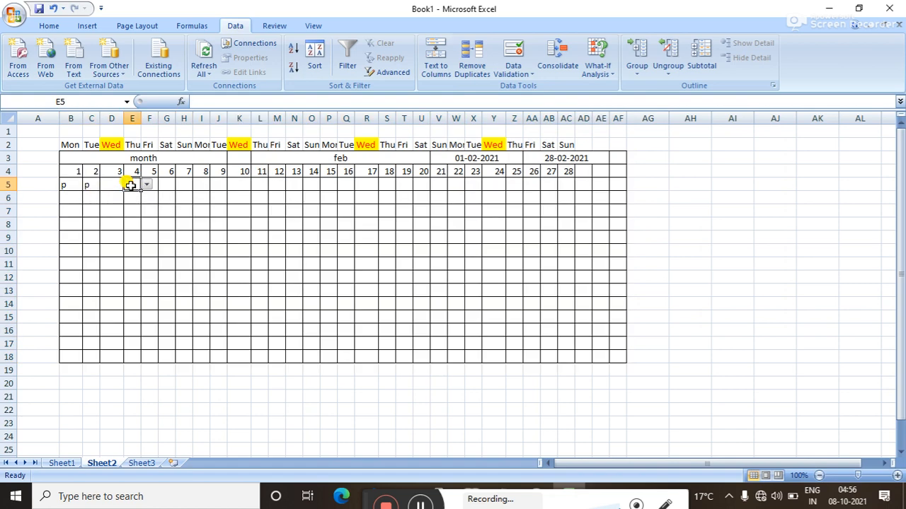
click(147, 185)
click(139, 196)
click(235, 184)
click(257, 185)
click(246, 196)
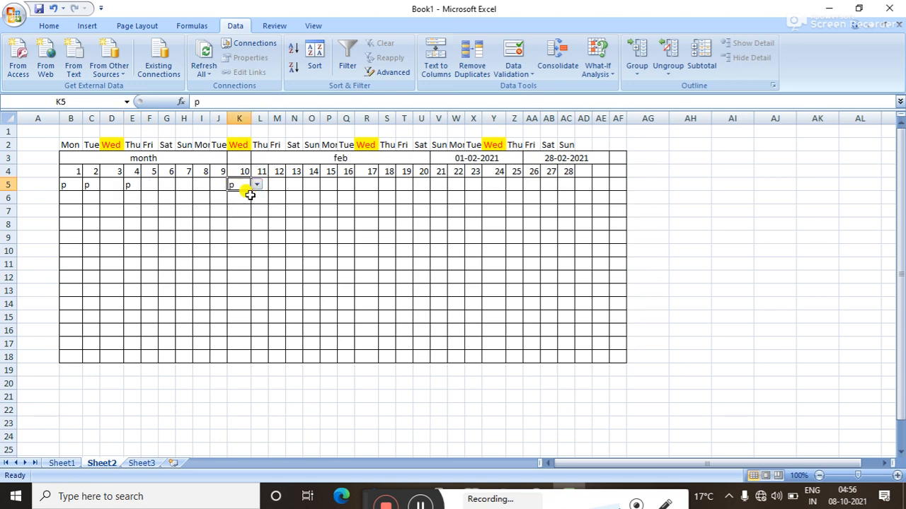
click(311, 182)
click(326, 185)
click(322, 197)
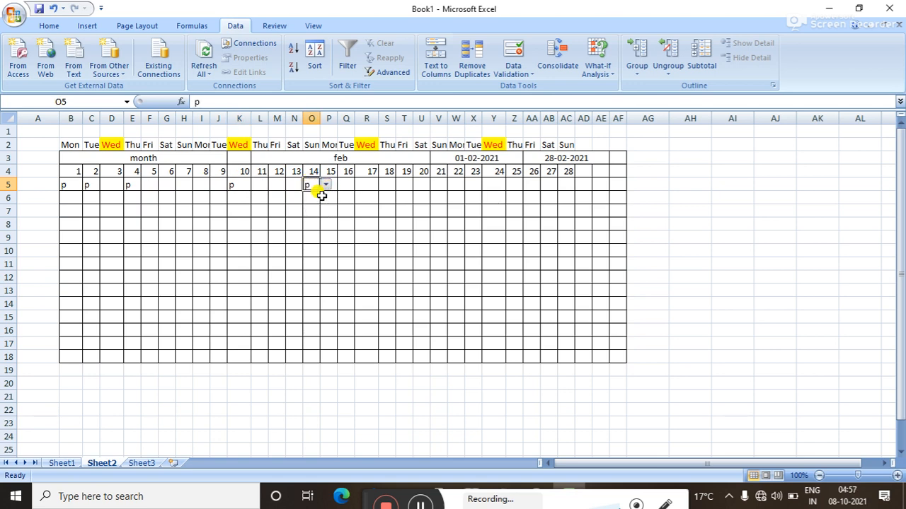
Enter the heading p in cell AG4.
click(642, 184)
click(641, 171)
text(p)
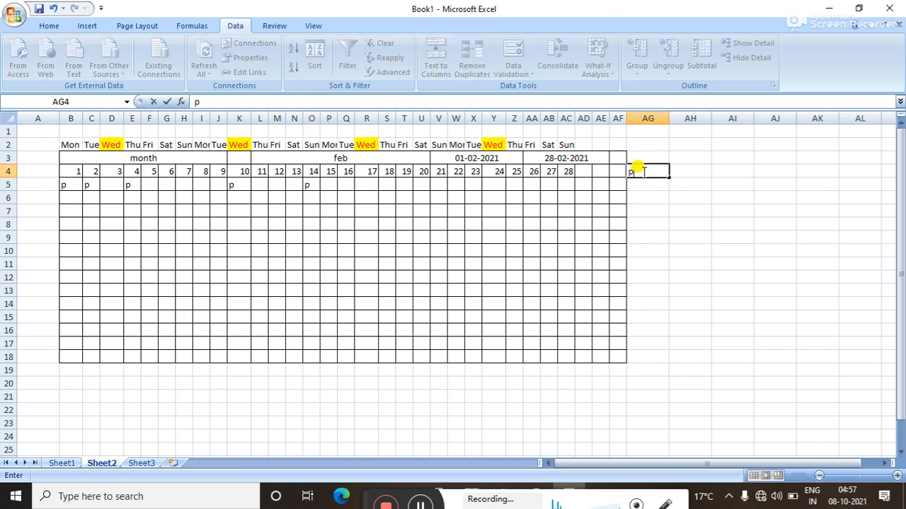
key(Tab)
Add the headings a and l in AH4 and AI4.
text(a)
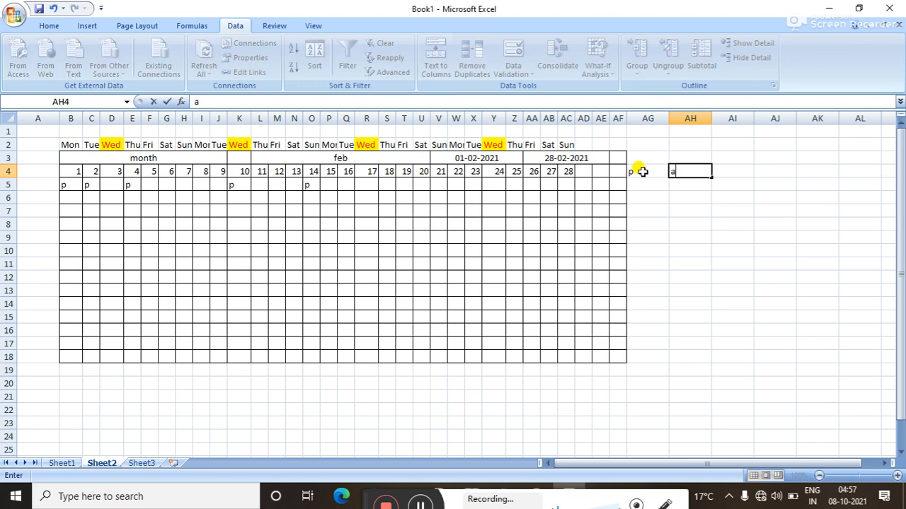
key(Tab)
text(l)
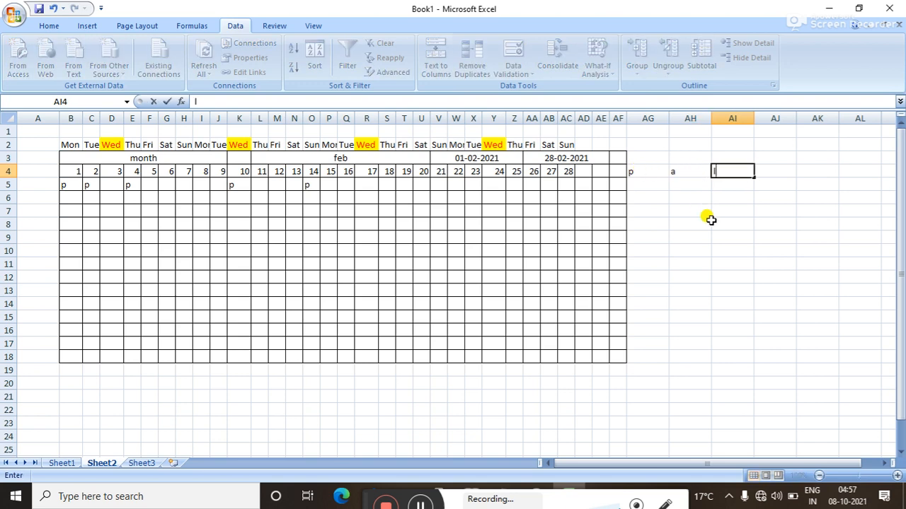
click(662, 181)
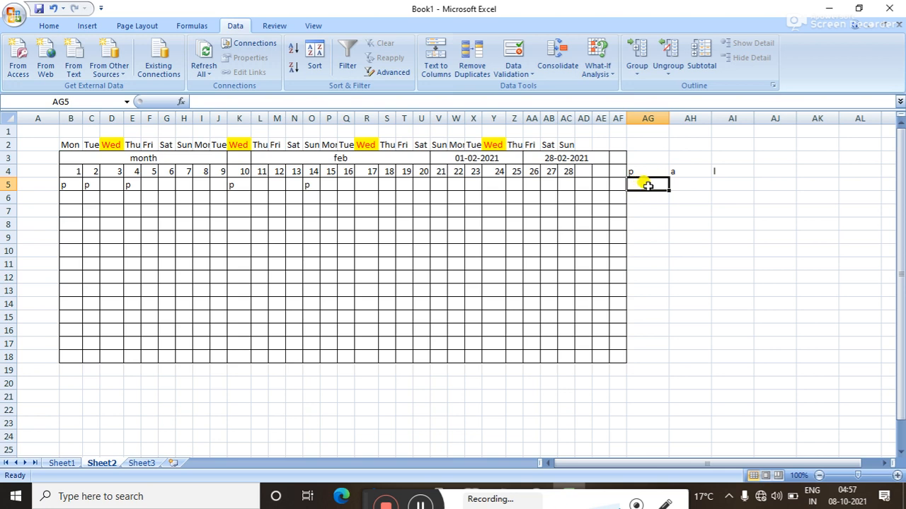
Enter =COUNTIF(B5:AF5,"p") in AG5 to count present days, giving 5.
text(=)
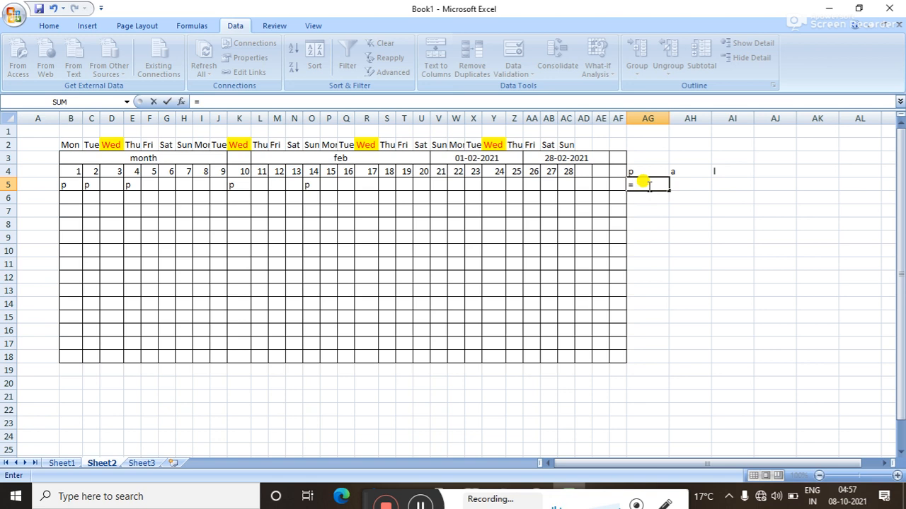
text(countf)
key(BackSpace)
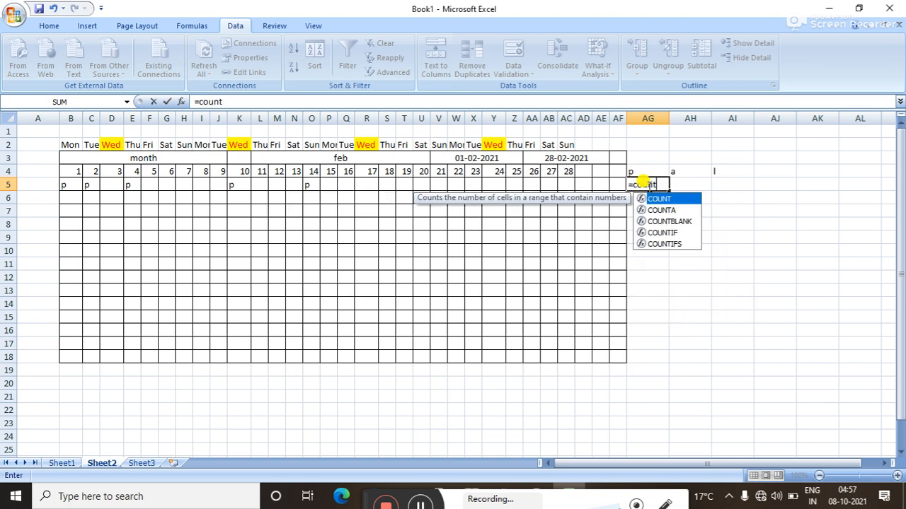
double_click(663, 233)
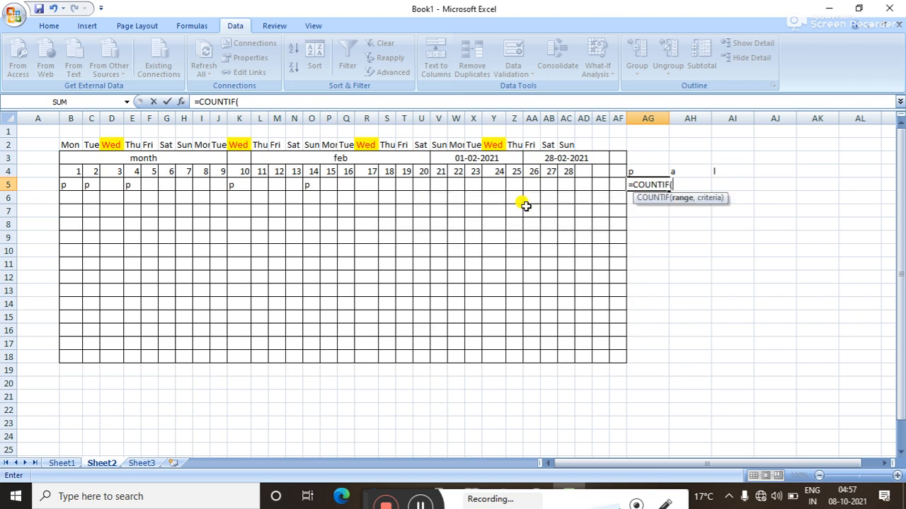
click(419, 503)
key(ctrl+a)
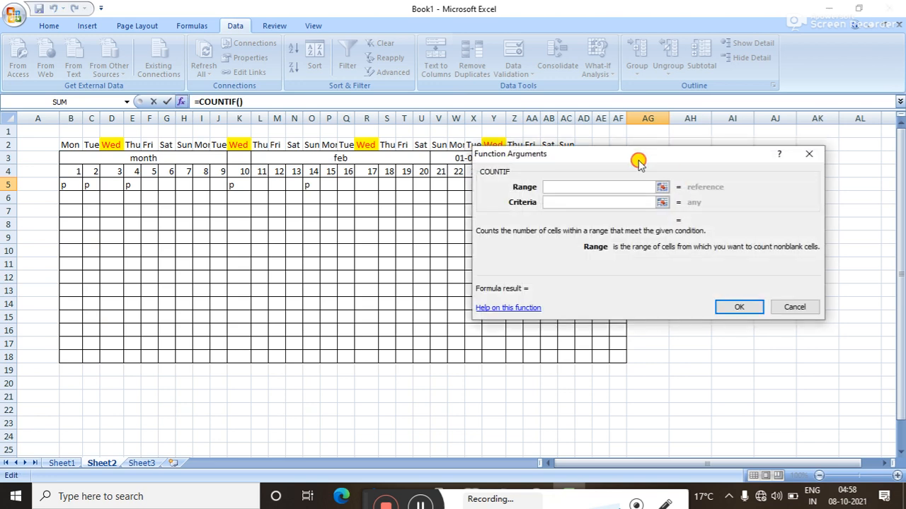
drag(638, 162, 578, 275)
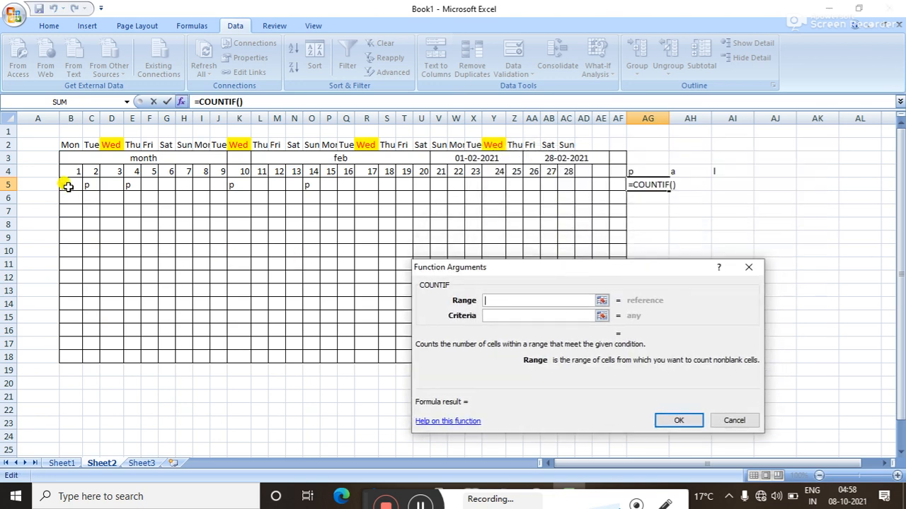
drag(68, 186, 619, 186)
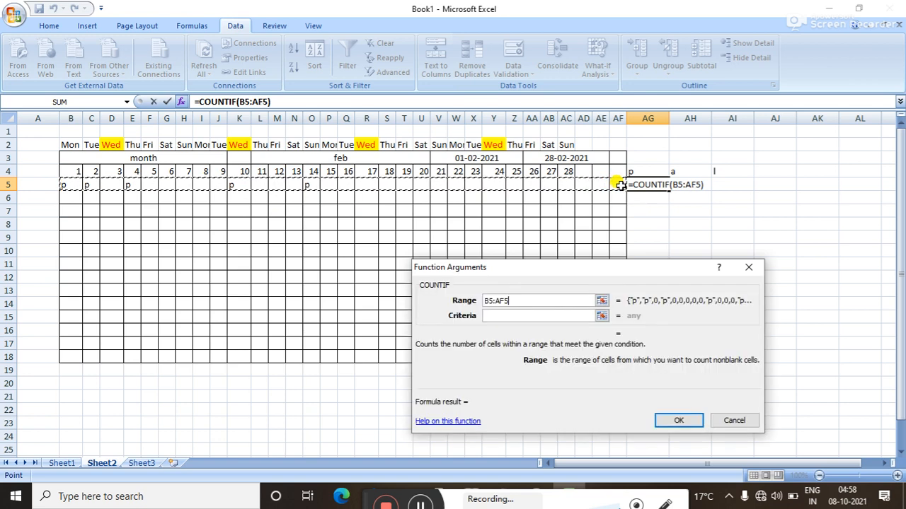
click(545, 315)
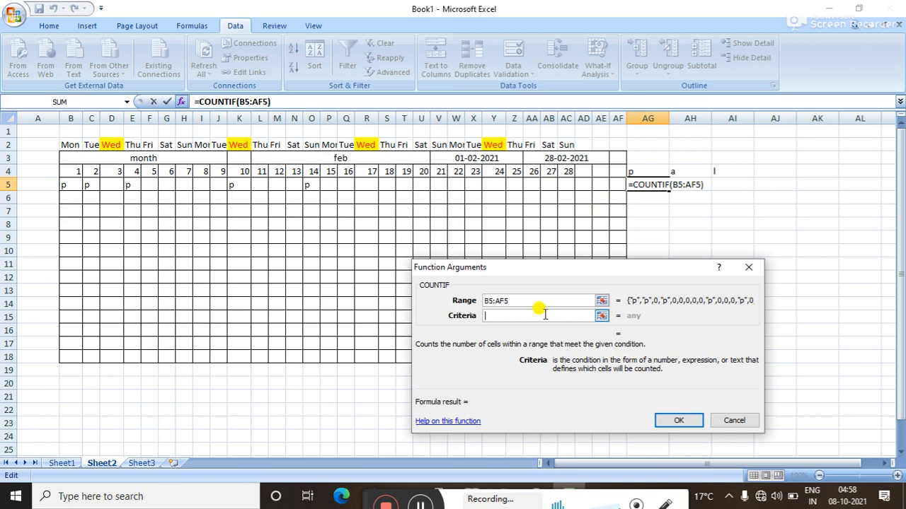
text(p)
click(665, 423)
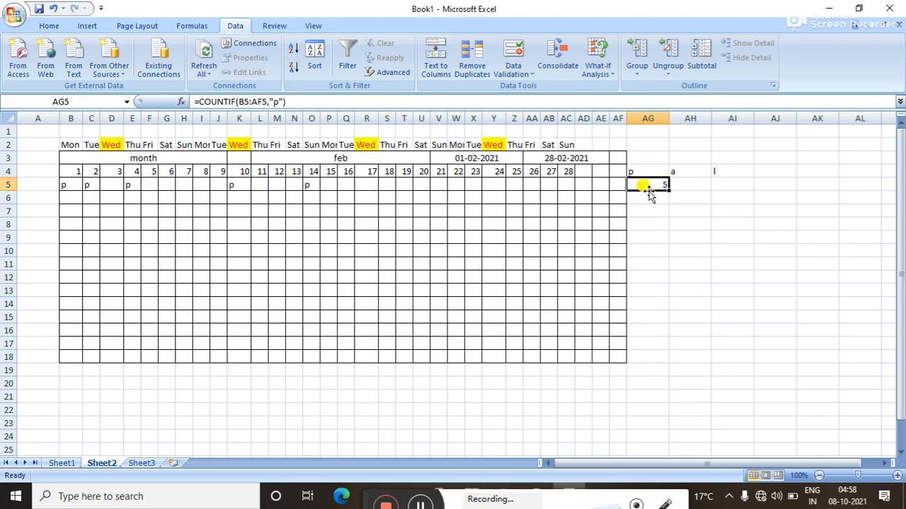
Mark days 20, 23, 26 and 28 (U5, X5, AA5, AC5) as p.
click(421, 185)
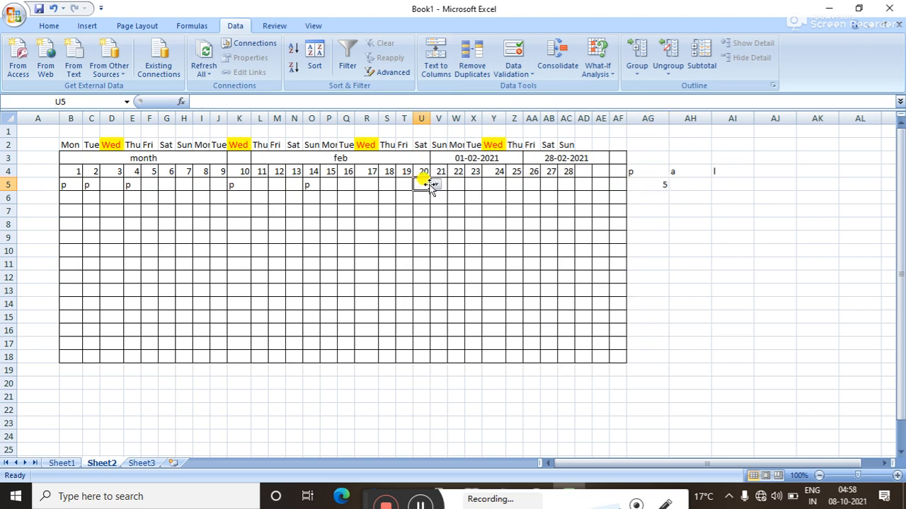
click(435, 186)
click(433, 198)
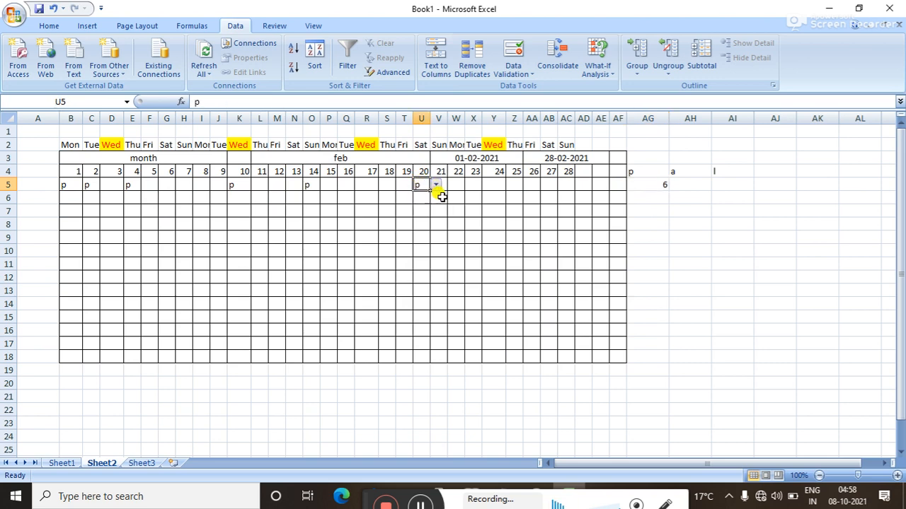
click(477, 185)
click(488, 186)
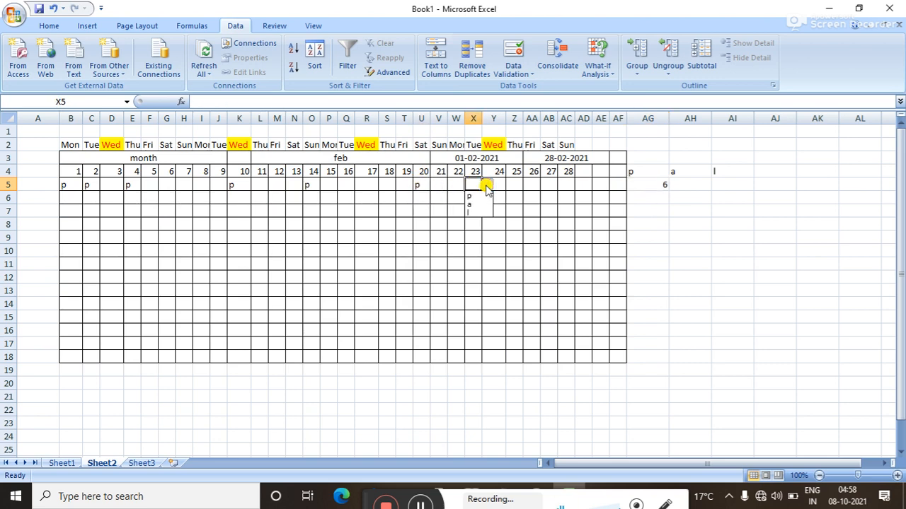
click(470, 198)
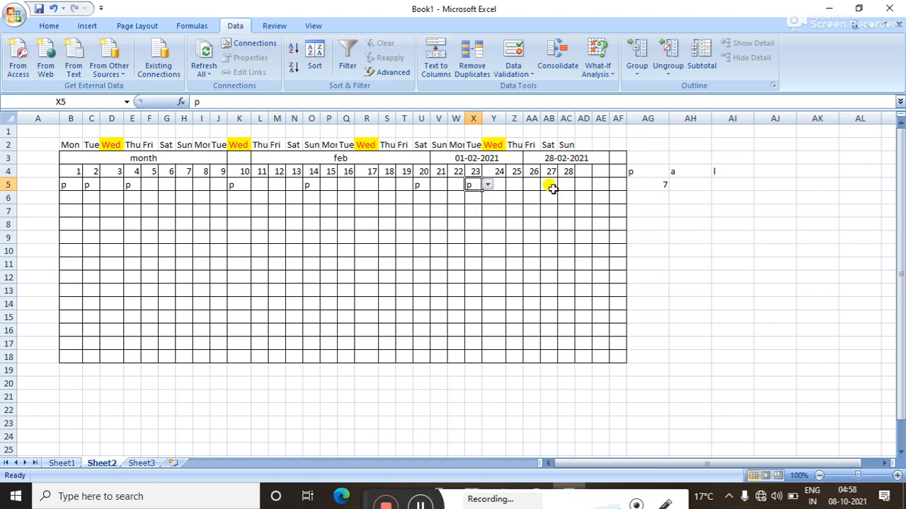
click(531, 184)
click(546, 185)
click(528, 198)
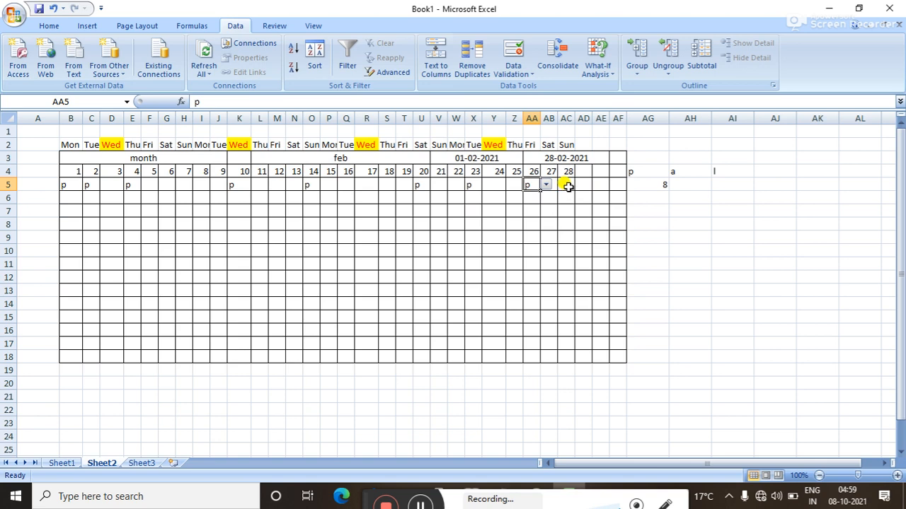
click(570, 187)
click(580, 185)
click(570, 197)
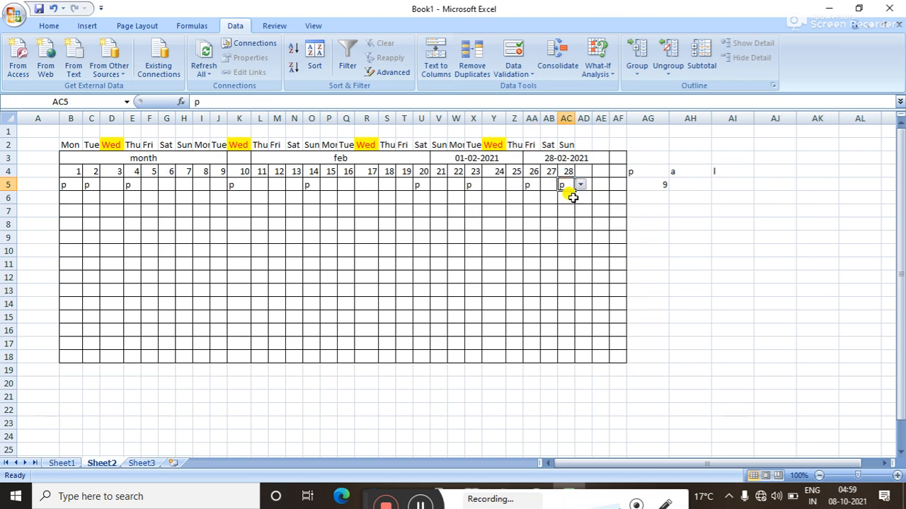
Mark day 24 (Y5) as p and day 18 (S5) as a.
click(506, 184)
click(511, 184)
click(499, 196)
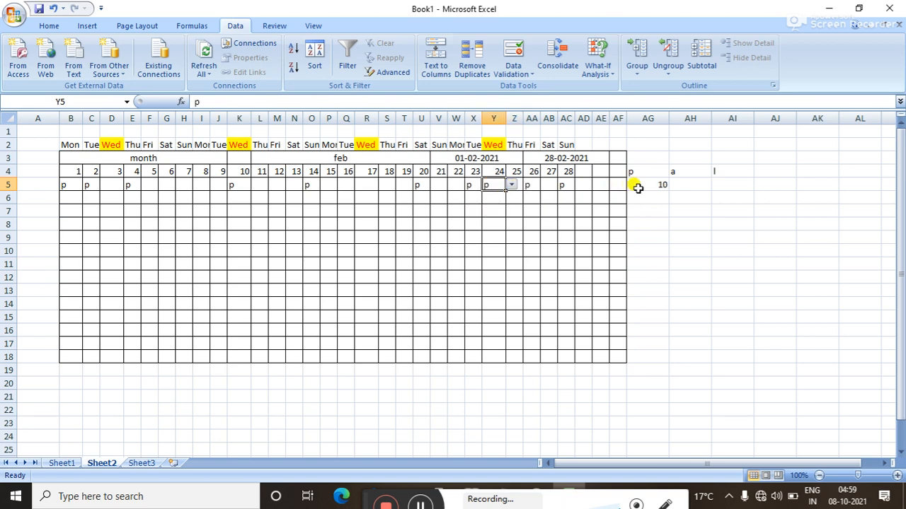
click(388, 185)
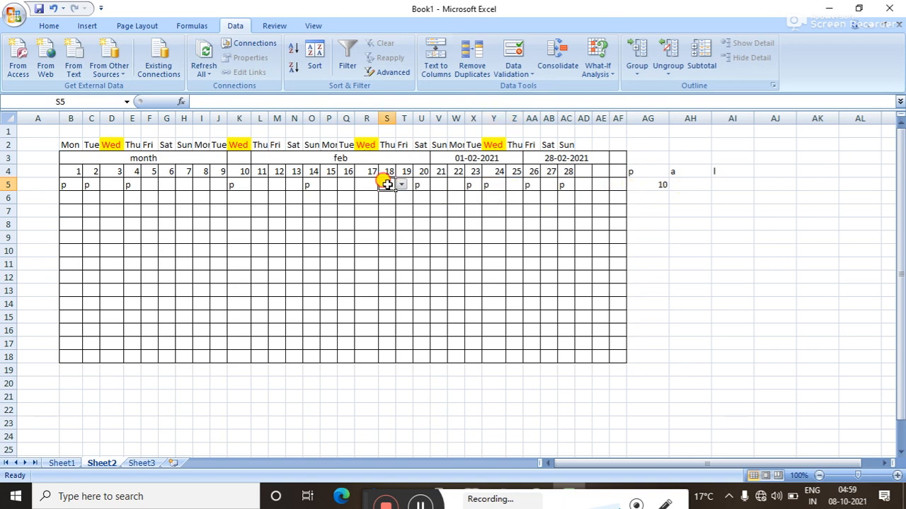
click(402, 185)
click(390, 205)
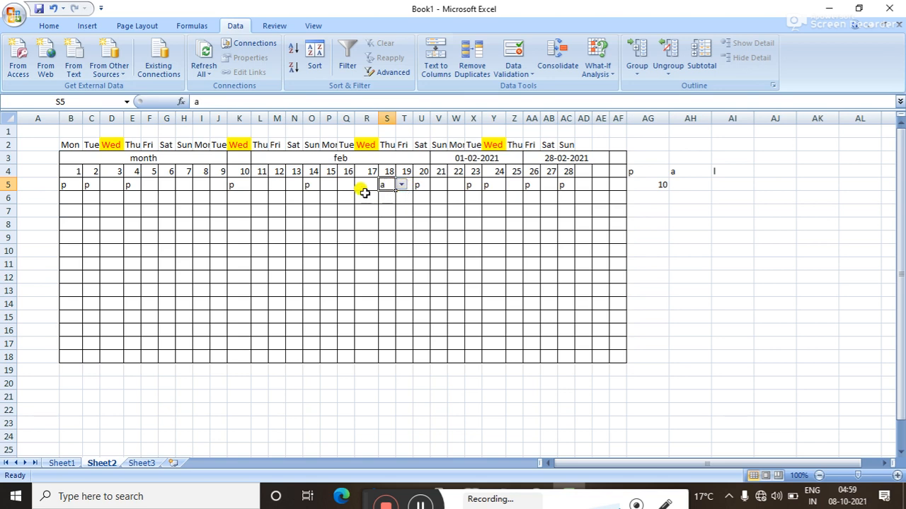
click(684, 186)
Enter =COUNTIF(B5:AF5,"a") in AH5 to count absent days.
text(=c)
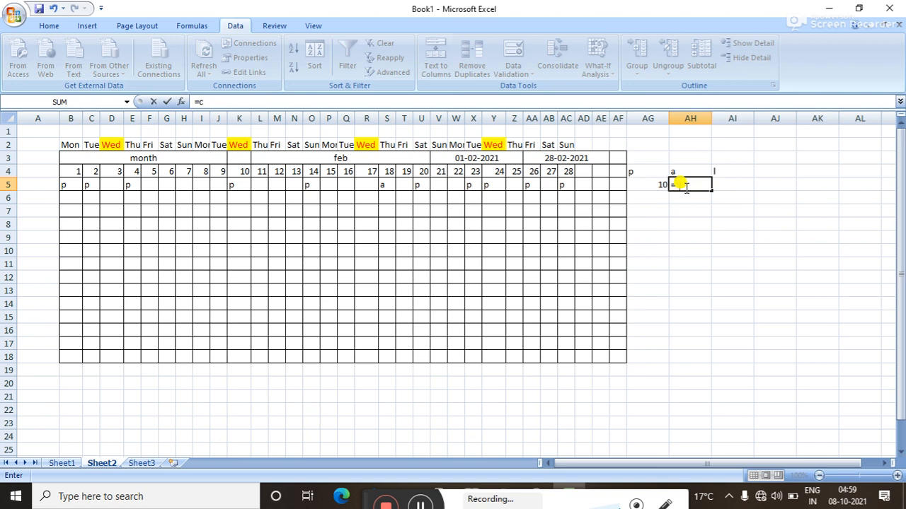
text(oun)
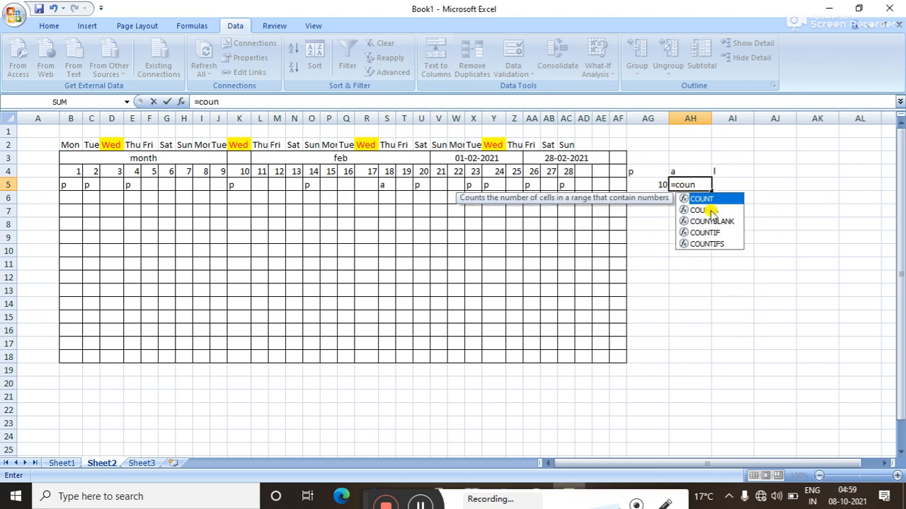
double_click(710, 232)
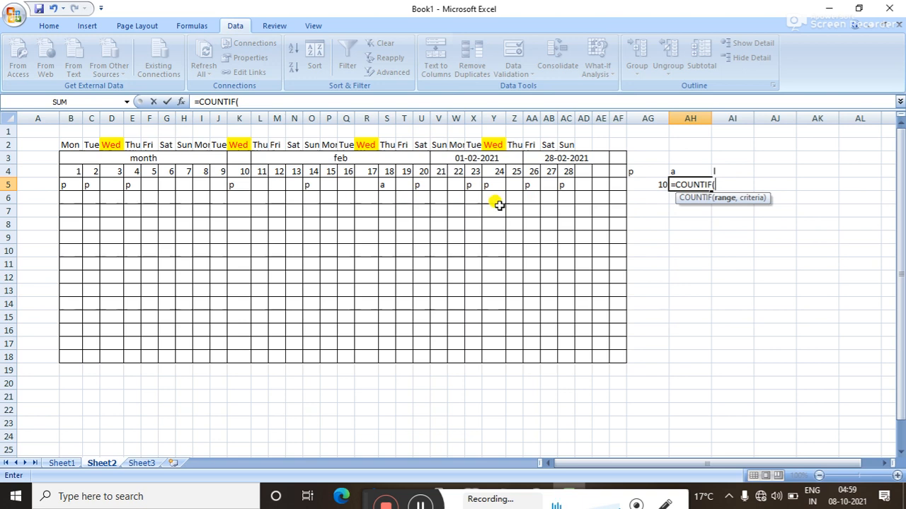
key(ctrl+a)
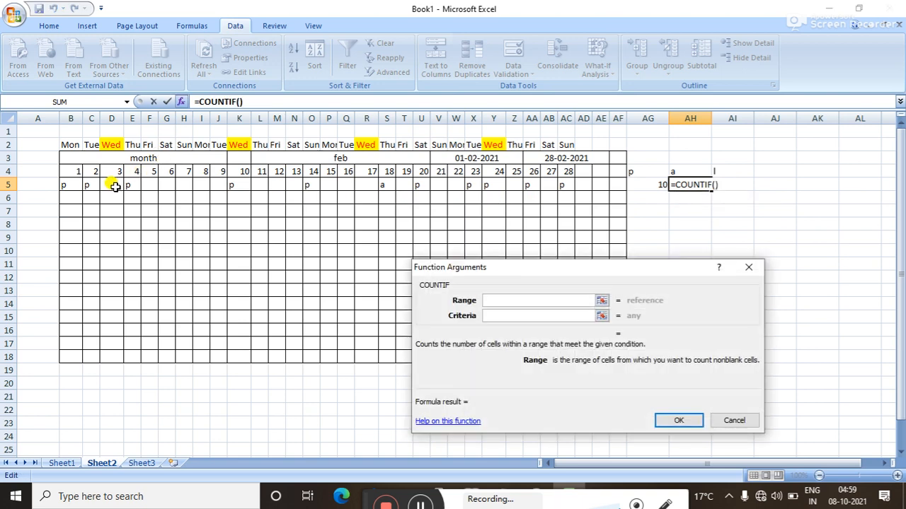
drag(70, 185, 613, 182)
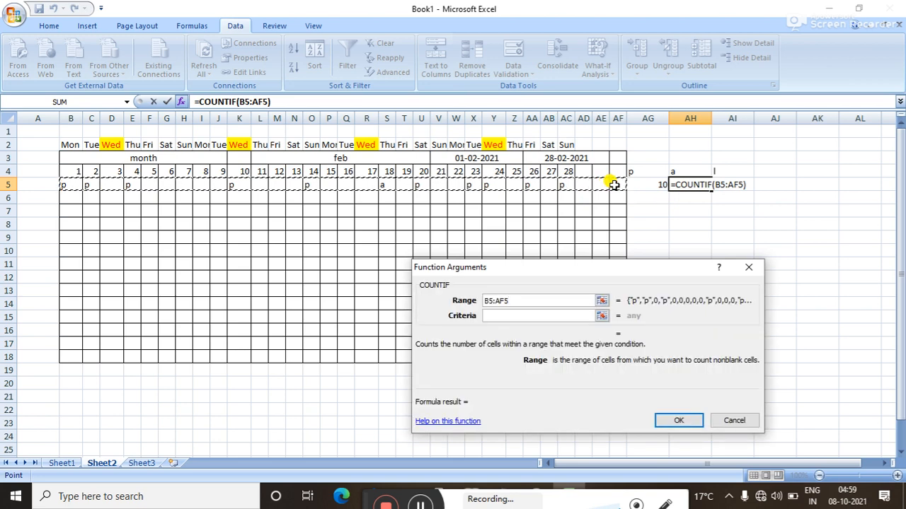
click(503, 316)
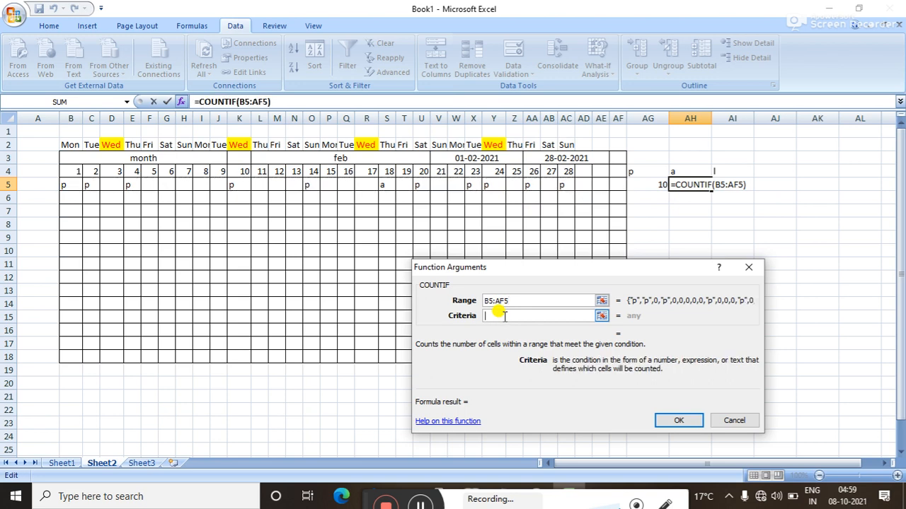
text(a)
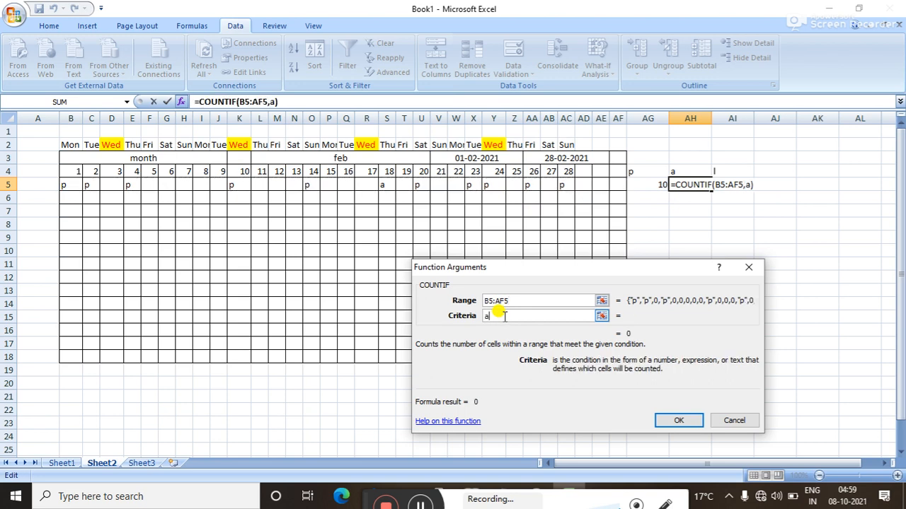
click(666, 422)
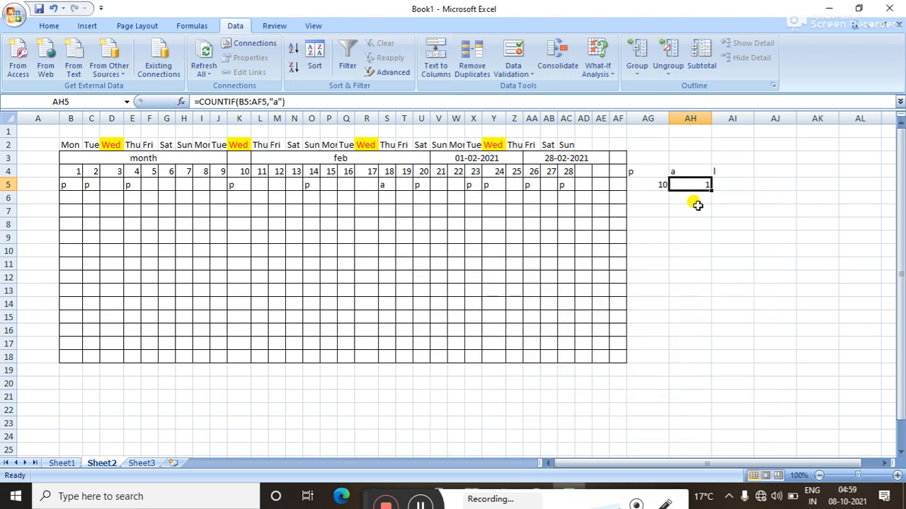
Mark day 21 (V5) as a, raising the absent count to 2.
click(436, 183)
click(453, 186)
click(442, 205)
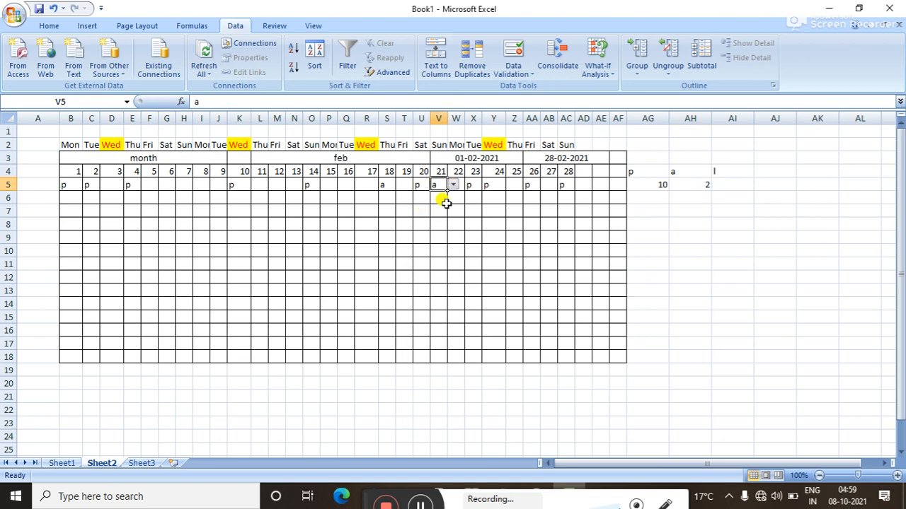
click(738, 185)
text(=)
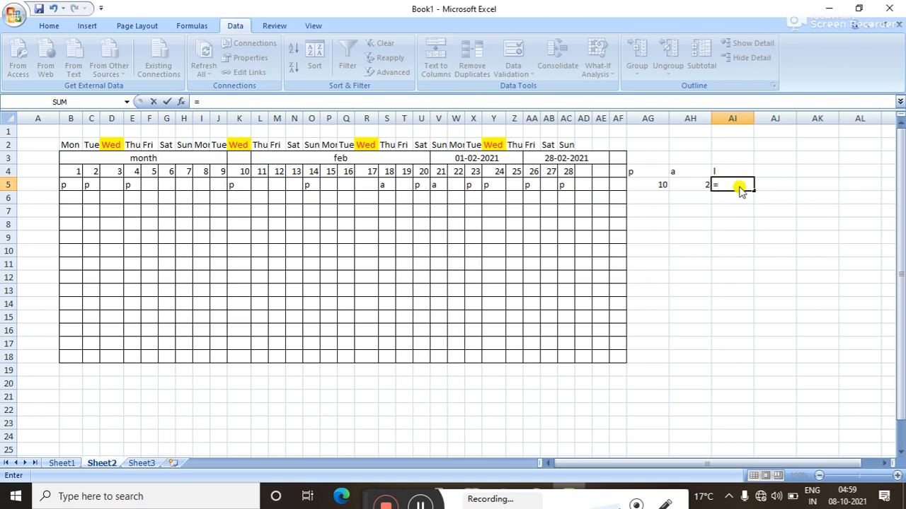
Enter =COUNTIF(B5:AF5,"l") in AI5 to count leave days, showing 0.
text(coun)
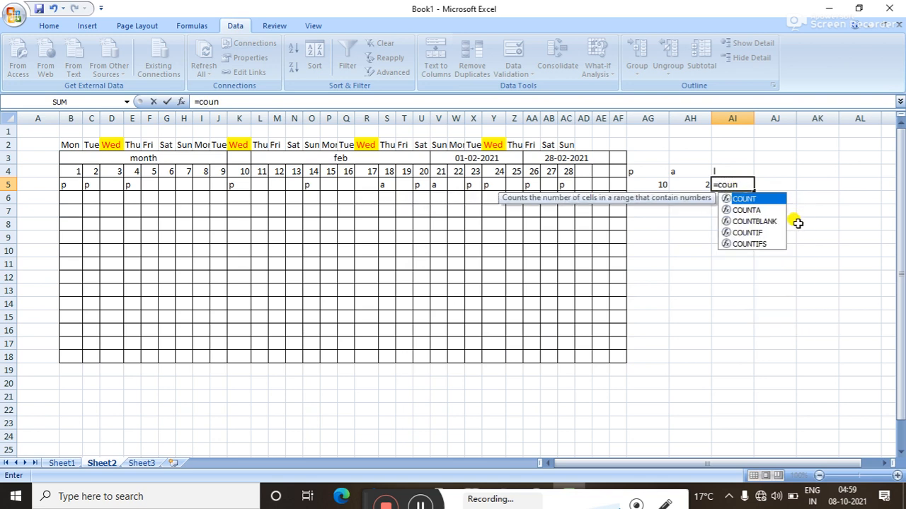
double_click(747, 232)
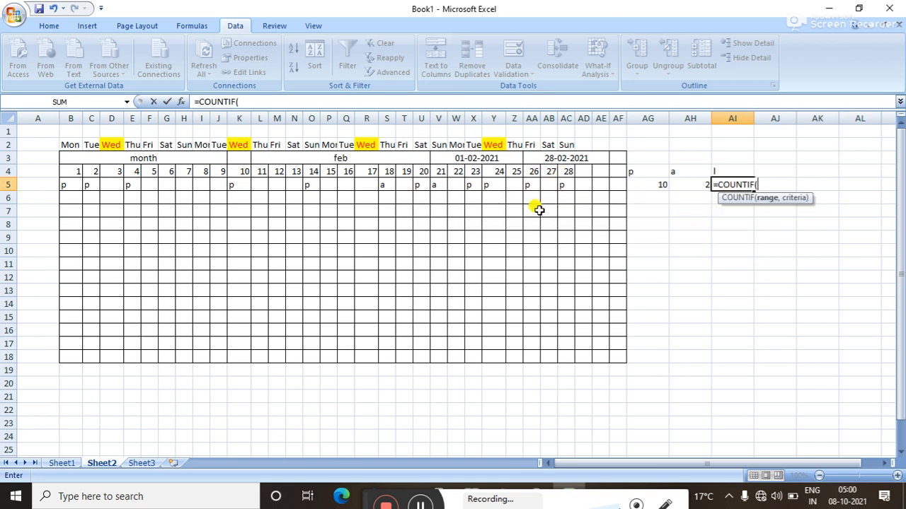
drag(71, 184, 619, 183)
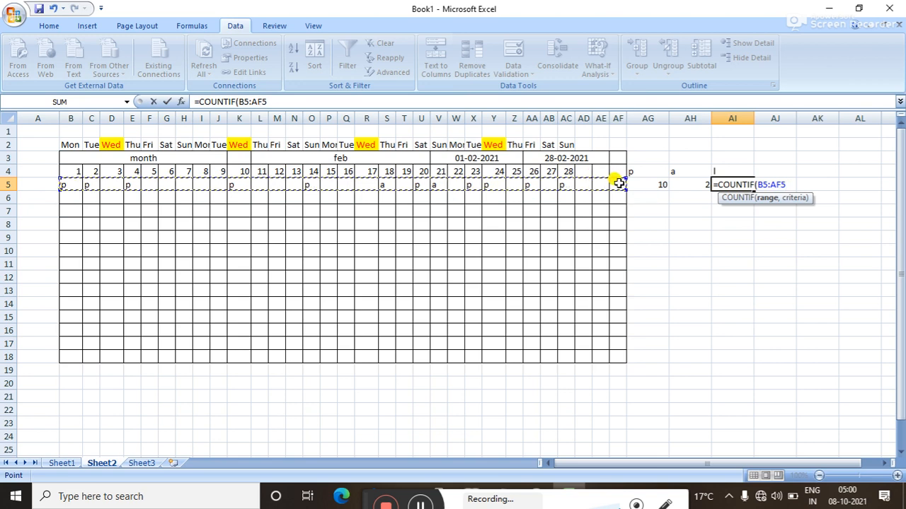
key(Return)
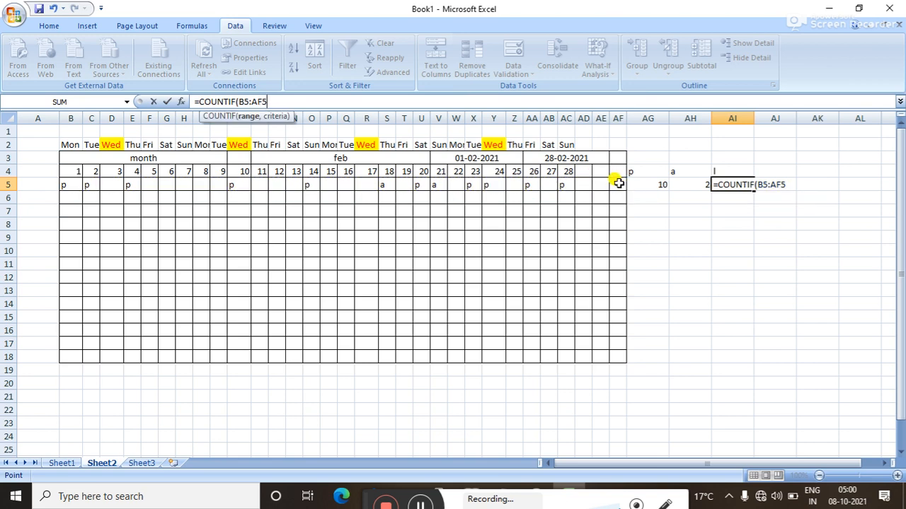
click(788, 185)
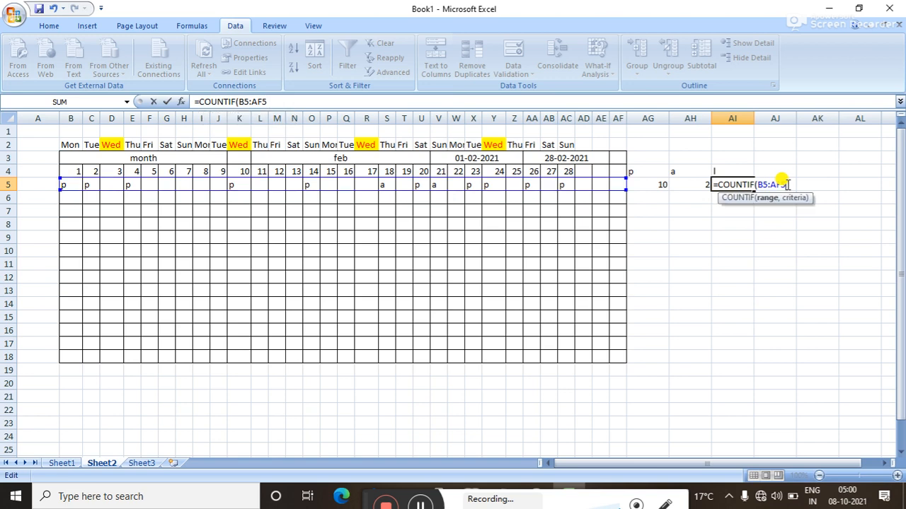
key(BackSpace)
key(BackSpace)
key(BackSpace)
key(BackSpace)
key(BackSpace)
key(BackSpace)
key(BackSpace)
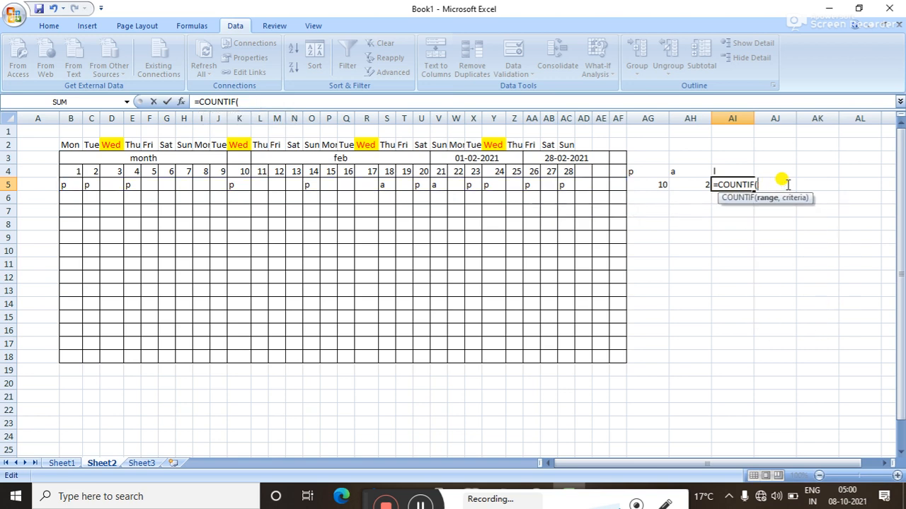
key(ctrl+a)
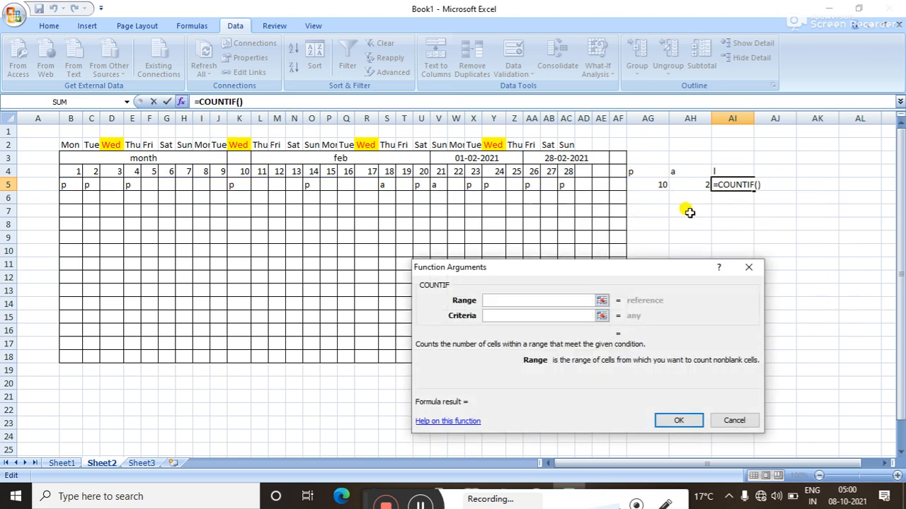
drag(65, 184, 611, 182)
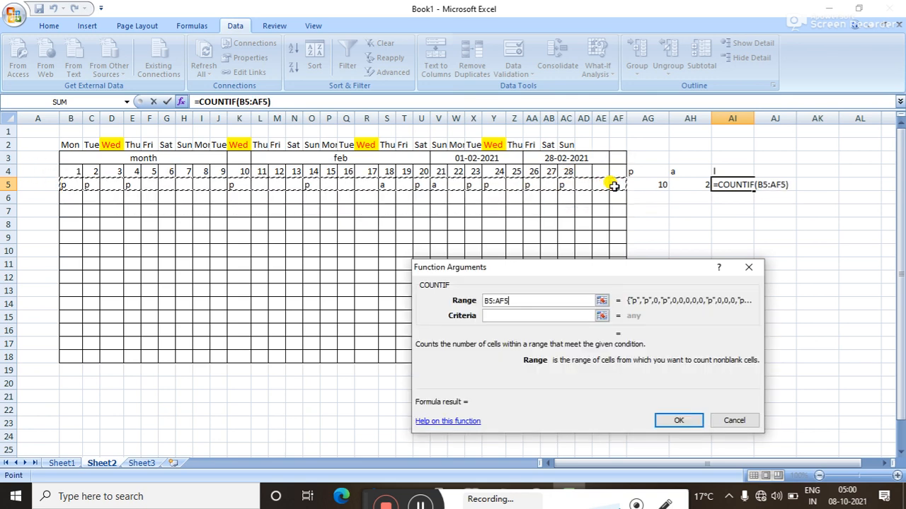
click(513, 316)
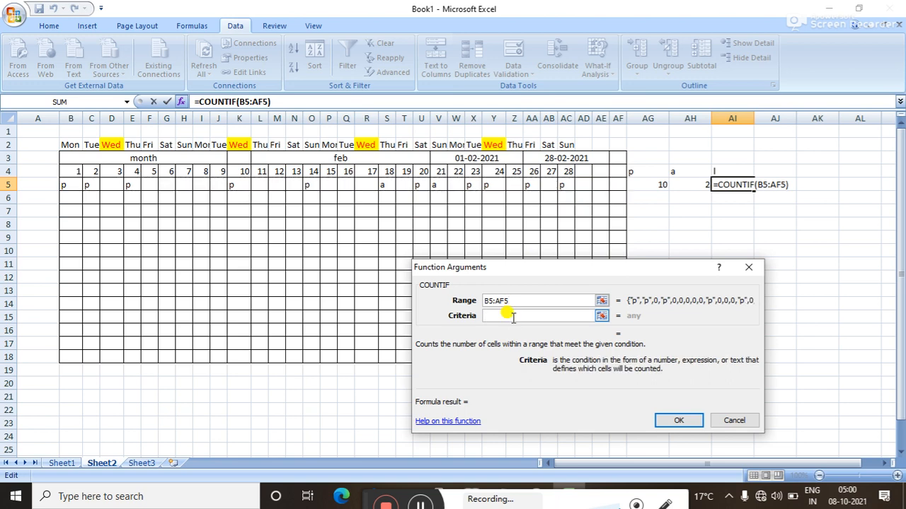
text(l)
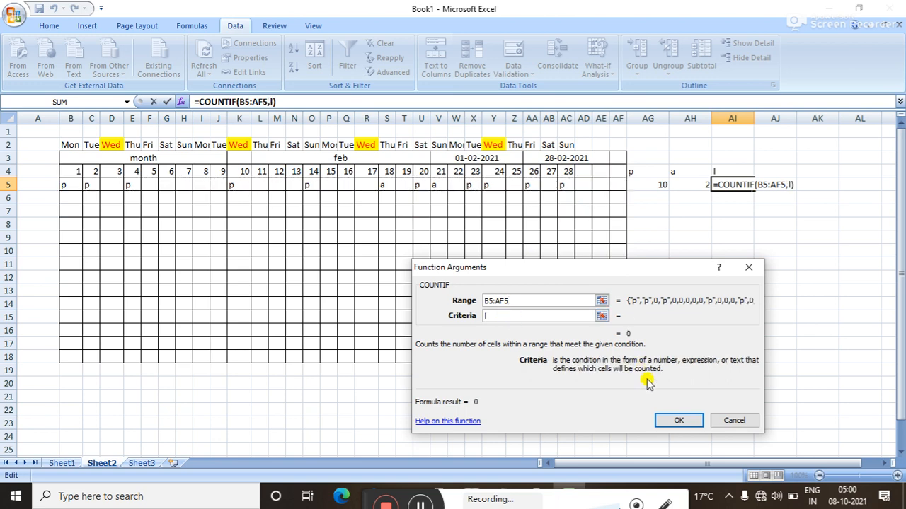
click(673, 421)
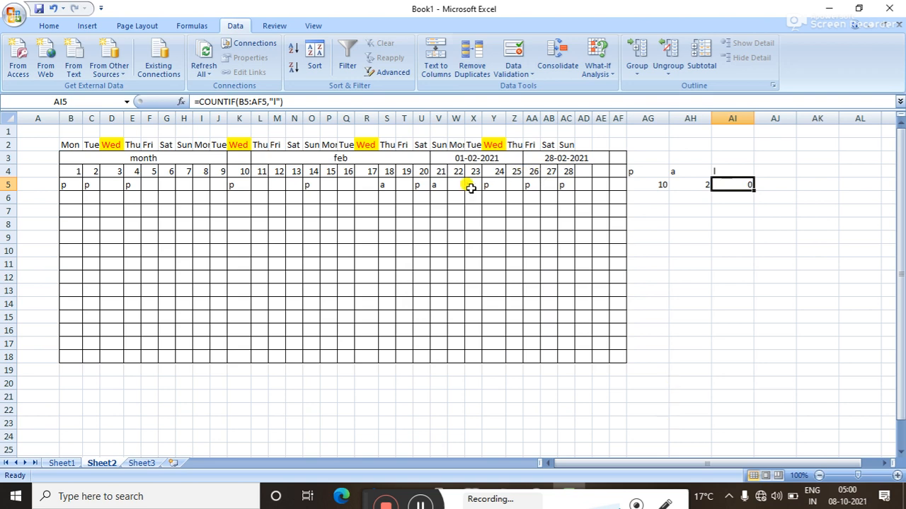
click(329, 185)
Mark day 15 (P5) as p and day 19 (T5) as l.
click(343, 186)
click(342, 195)
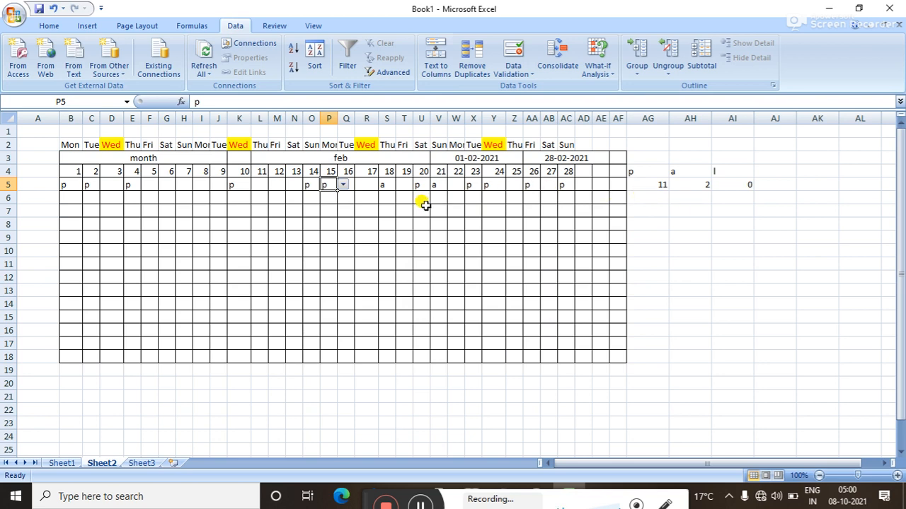
click(406, 186)
click(416, 187)
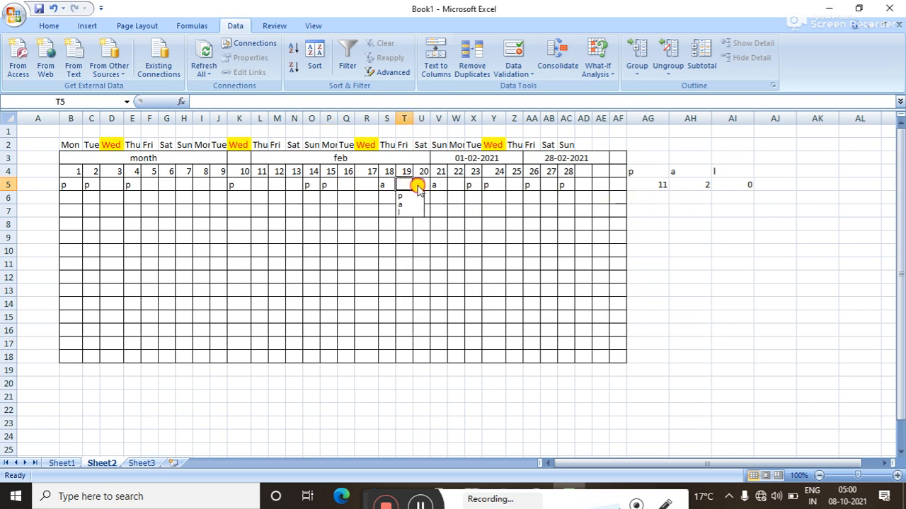
click(415, 213)
click(407, 209)
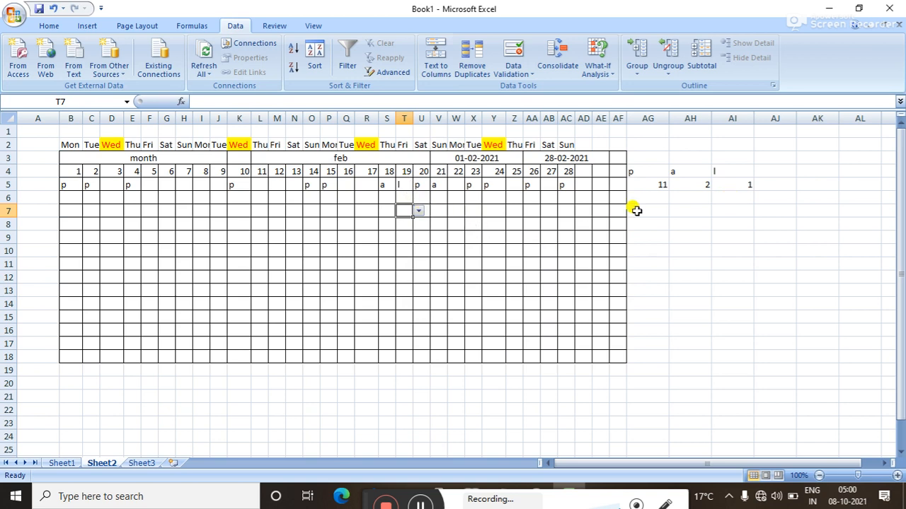
Fill the p, a and l count formulas in AG5:AI5 down to row 18.
click(649, 184)
drag(668, 190, 654, 361)
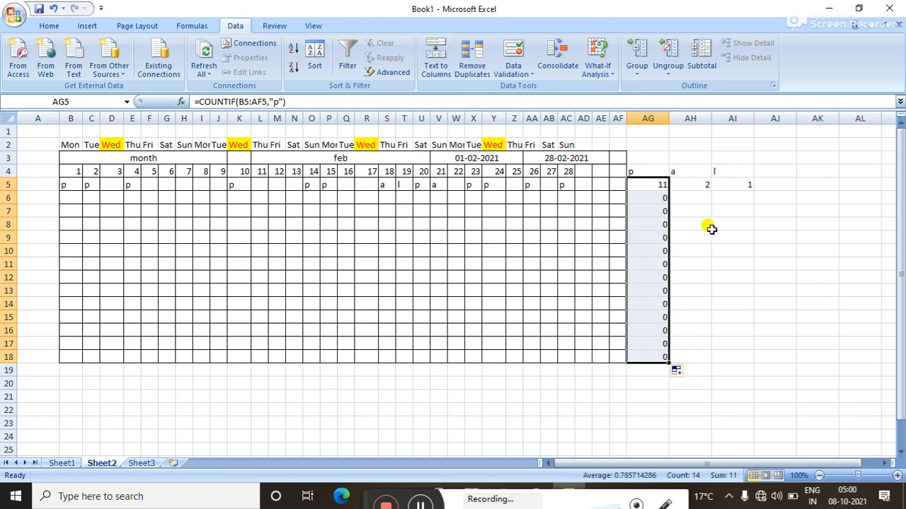
click(704, 184)
drag(711, 190, 694, 358)
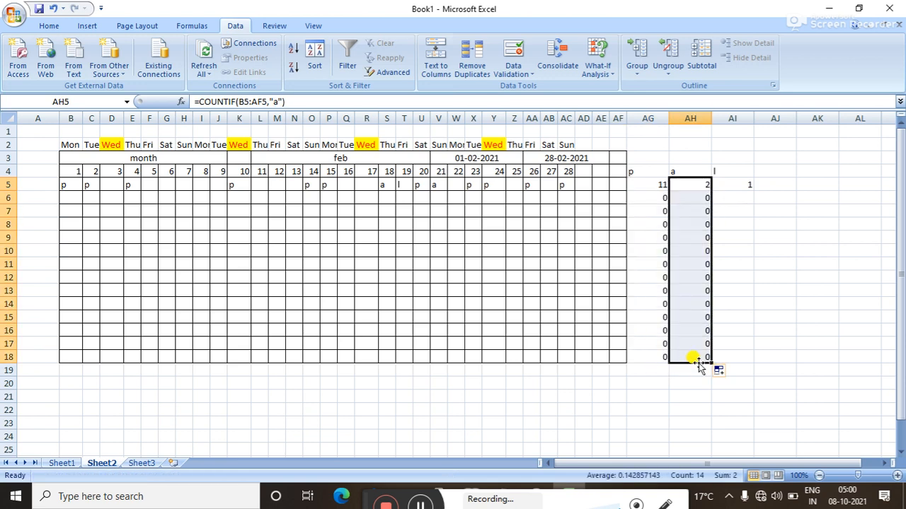
click(745, 185)
drag(752, 189, 747, 360)
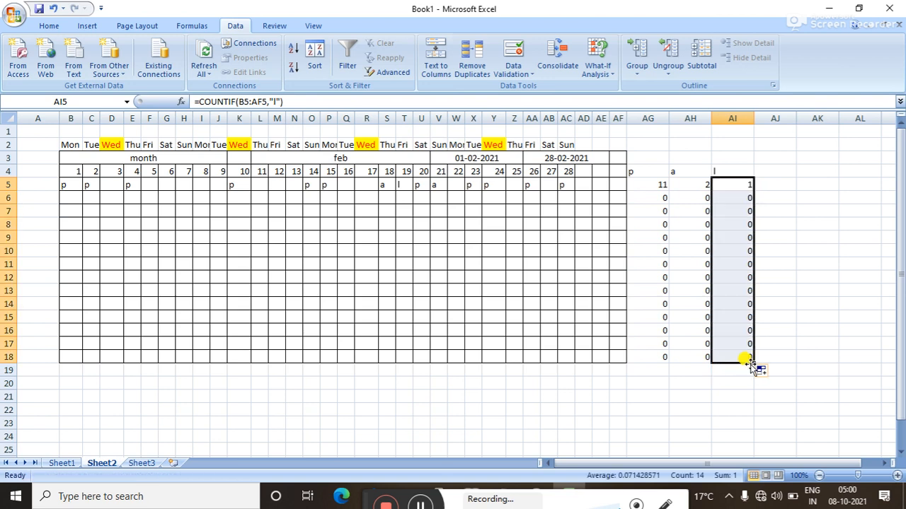
click(884, 464)
click(883, 464)
click(883, 464)
click(884, 464)
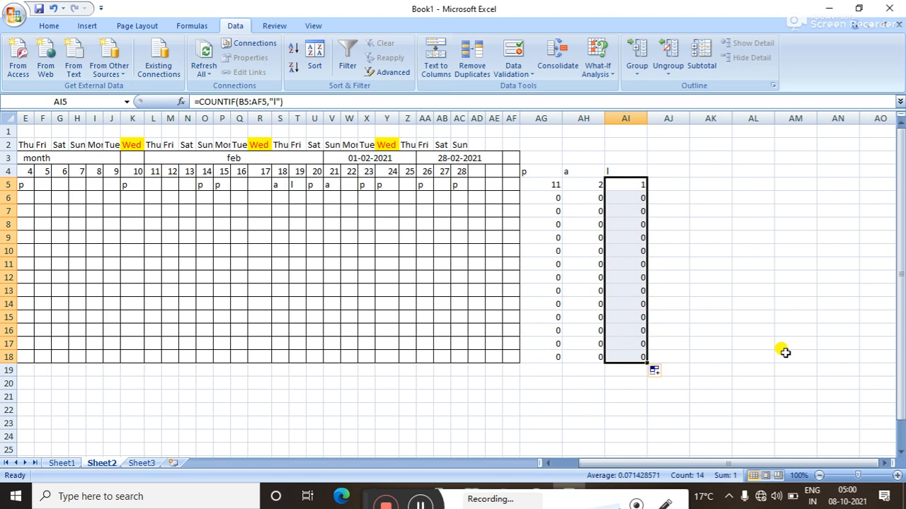
Add a 'salary' header in AJ4 with 12000 and 10000 below, filled down to AJ18.
click(671, 172)
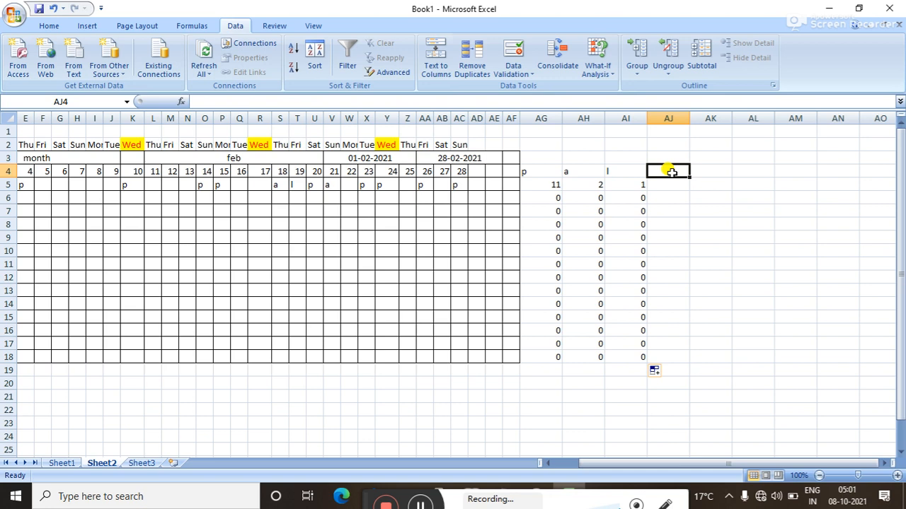
text(salary)
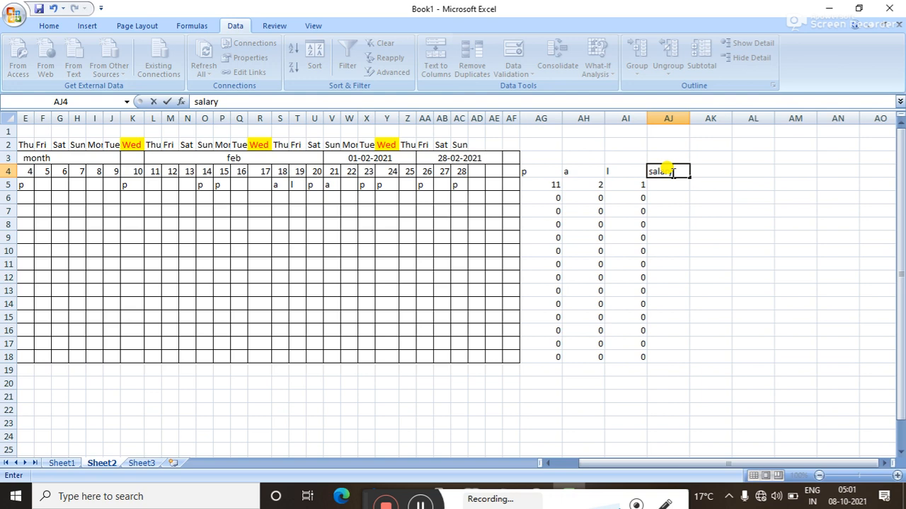
click(671, 185)
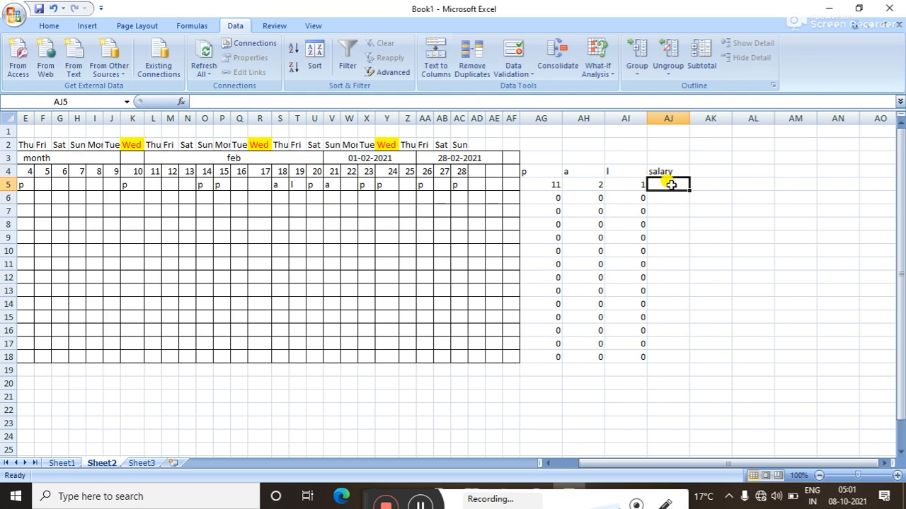
text(1200)
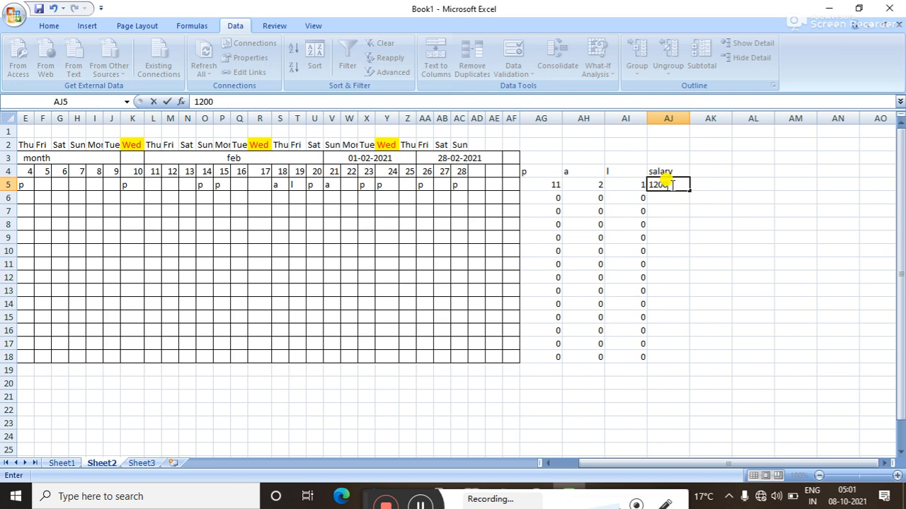
text(0)
key(Return)
text(10000)
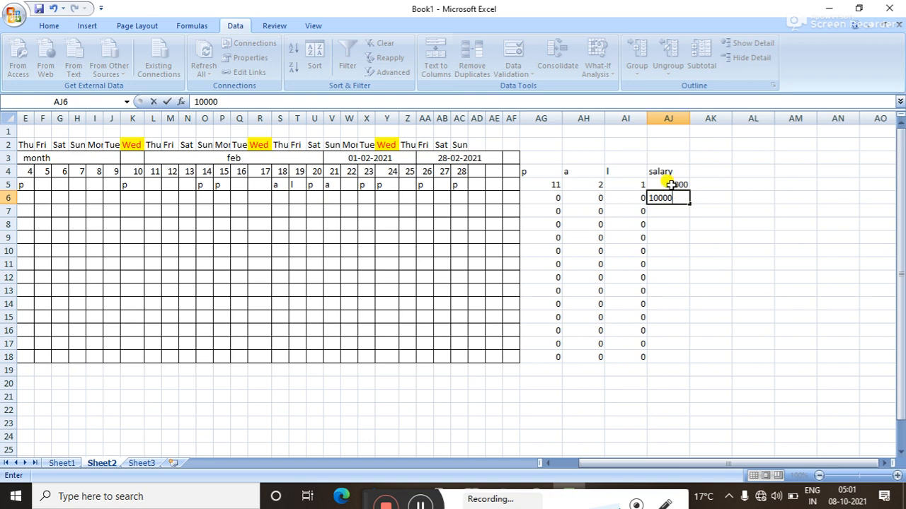
click(672, 225)
drag(663, 185, 677, 362)
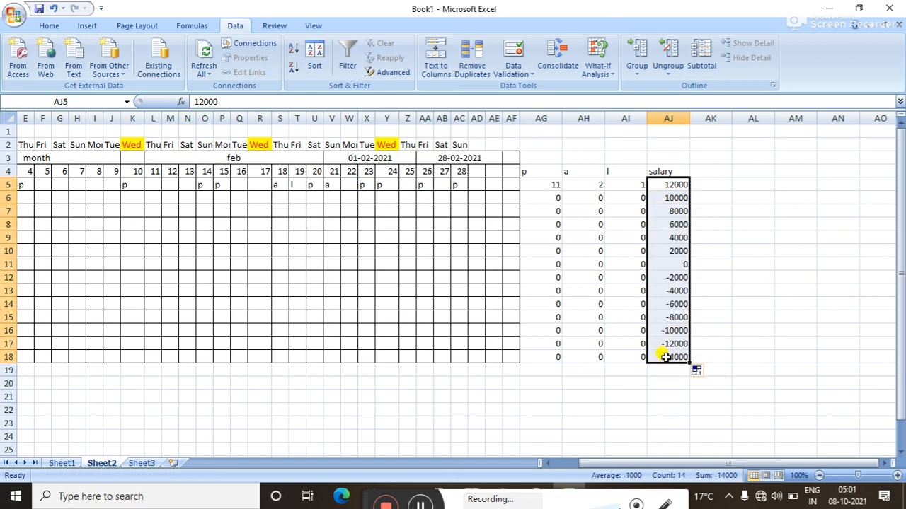
Overwrite salaries upward from AJ18 with 5555, 6955, 8754, 9875, 8789, 7888, 9898 and 998.
click(666, 357)
text(5555)
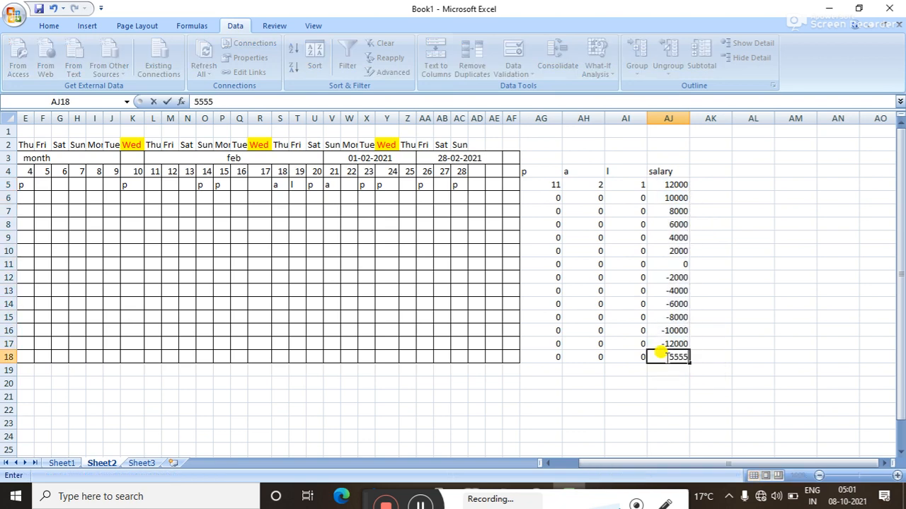
key(Up)
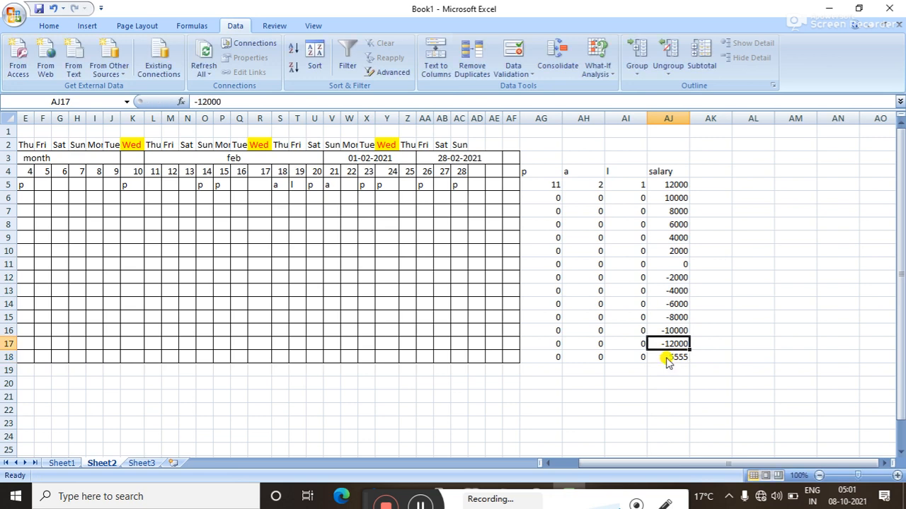
text(6955)
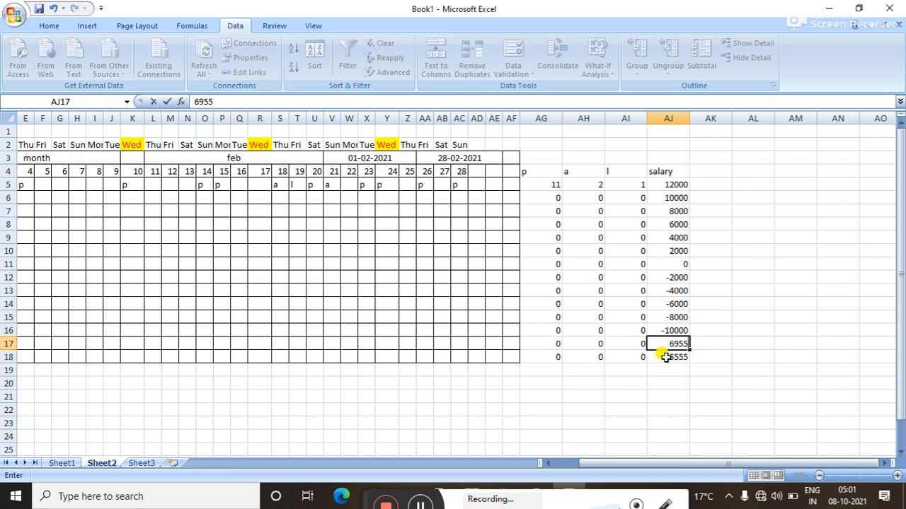
key(Up)
text(875)
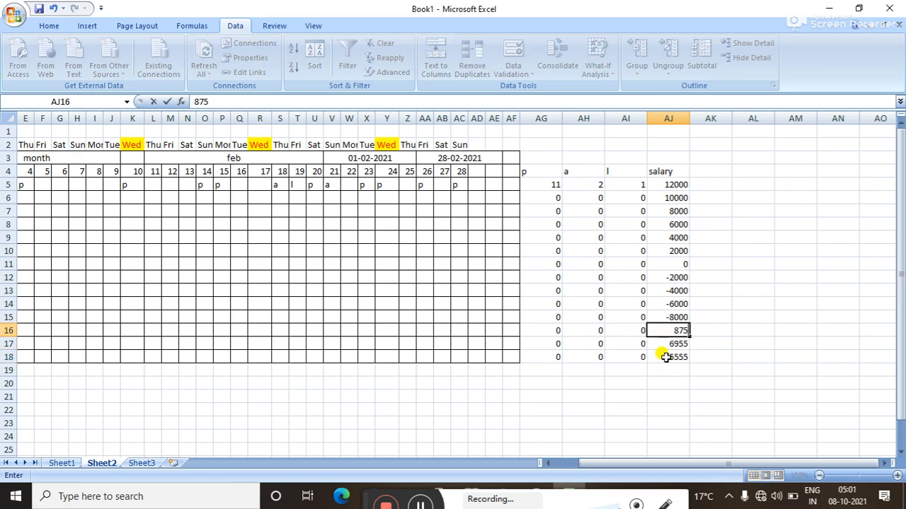
text(4)
key(Up)
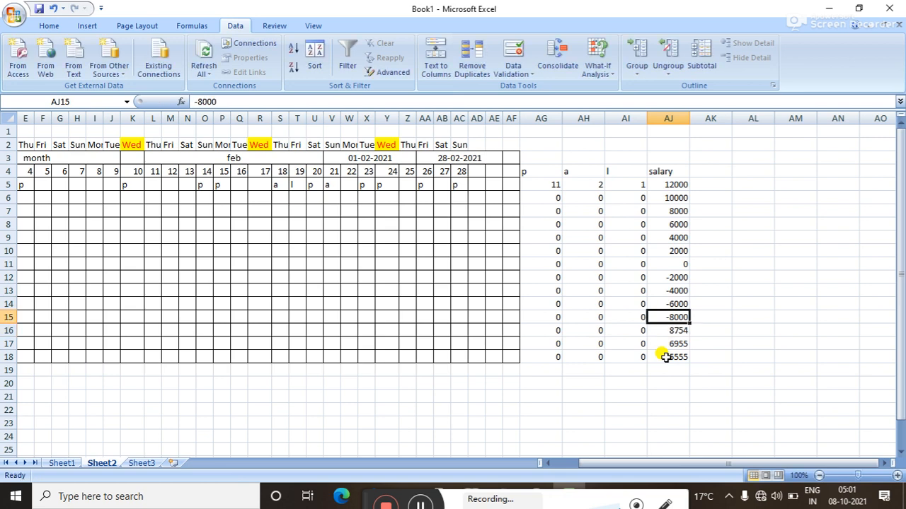
text(9875)
key(Up)
text(8789)
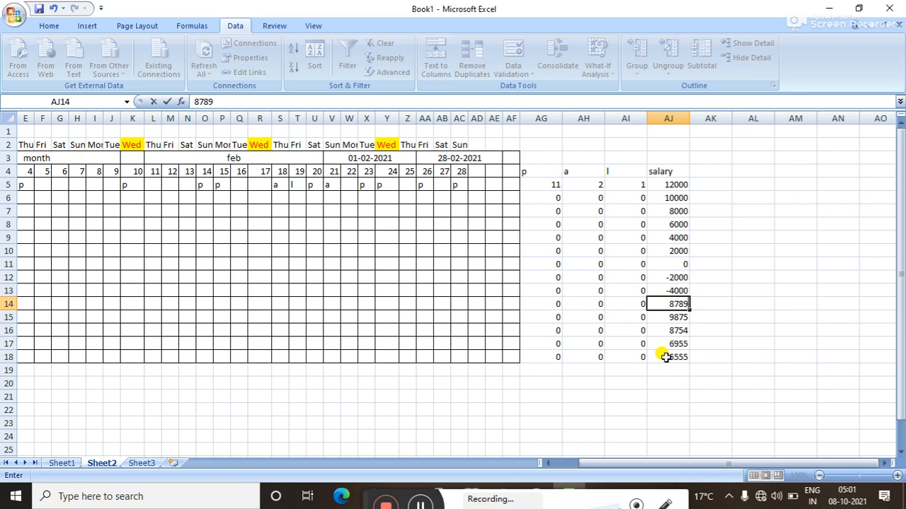
key(Up)
text(7888)
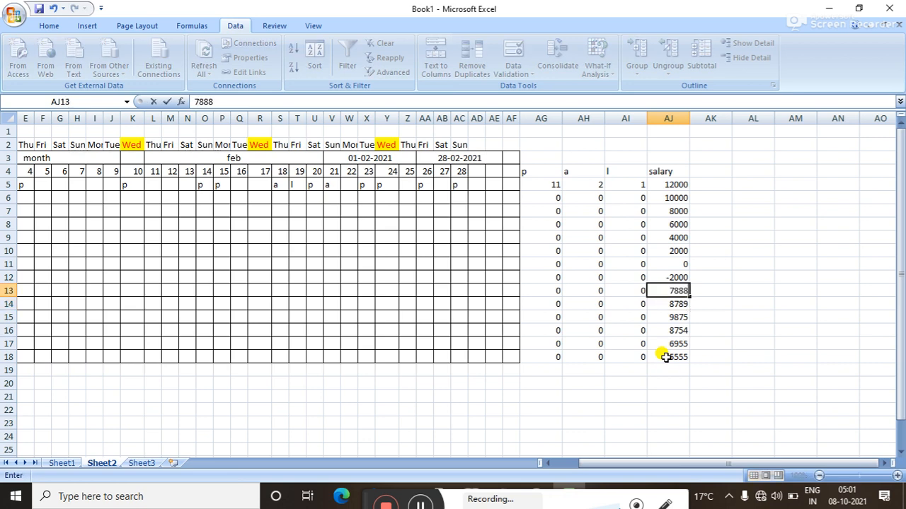
key(Up)
text(9898)
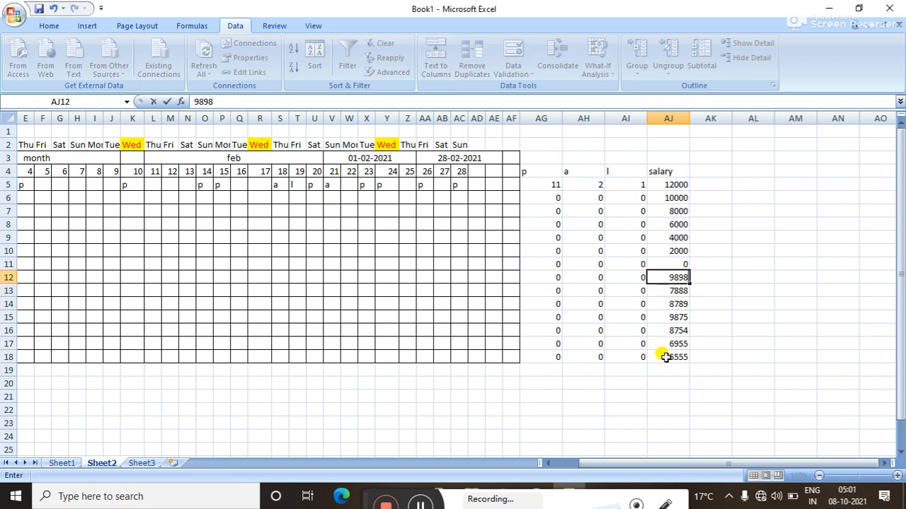
key(Up)
text(998)
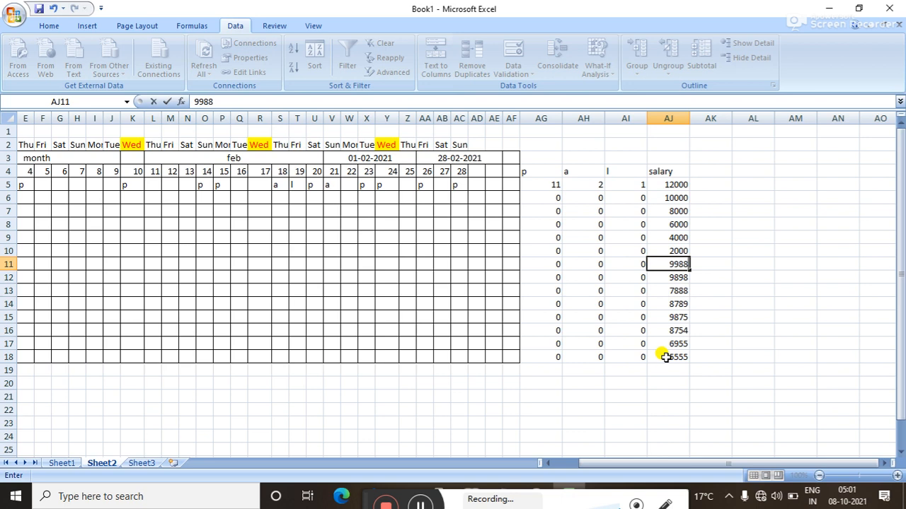
Commit the 9988 salary in AJ11 and add a 'par?day' header in AK4.
click(767, 345)
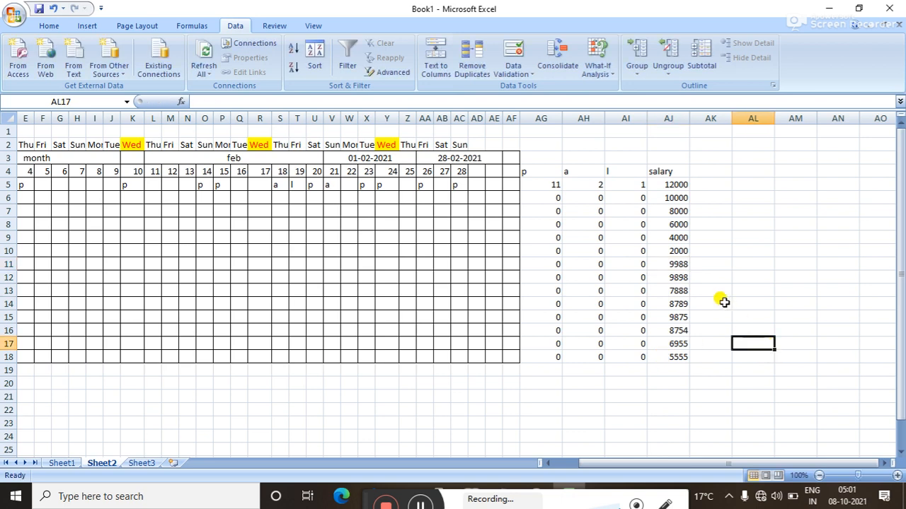
click(698, 173)
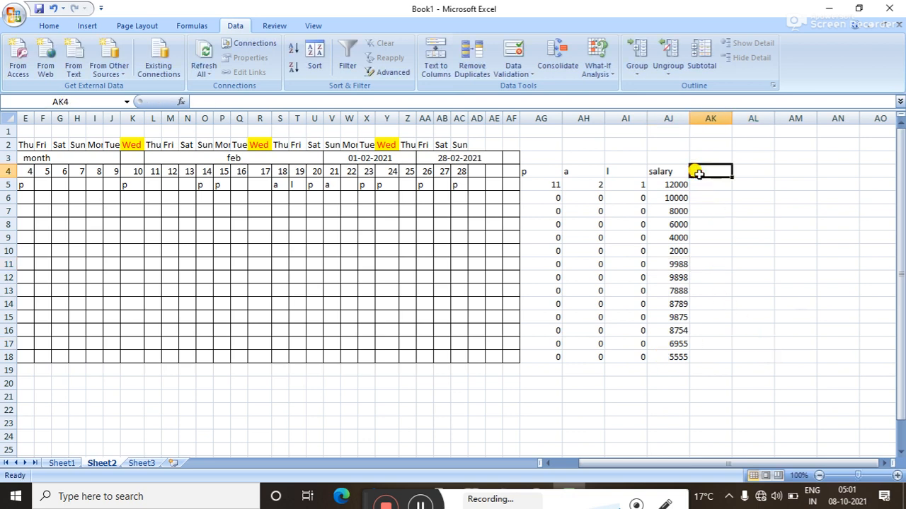
text(par)
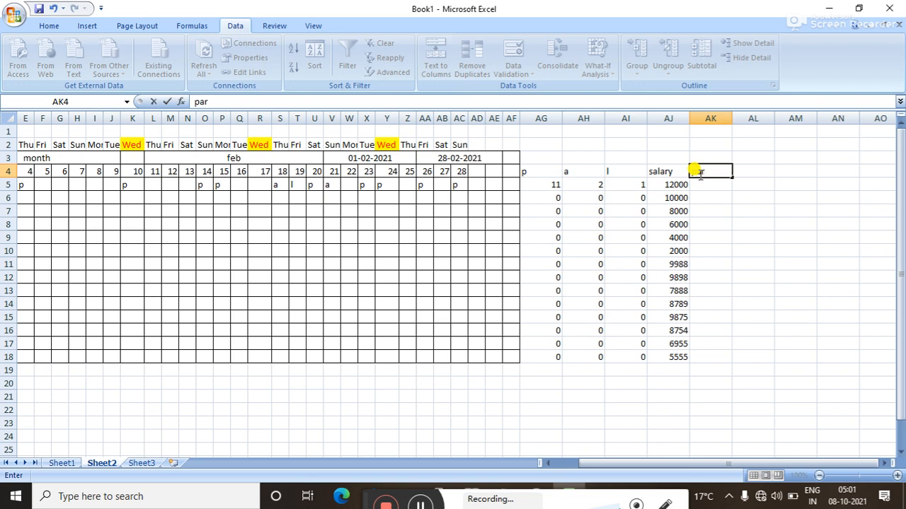
text(?day)
key(Return)
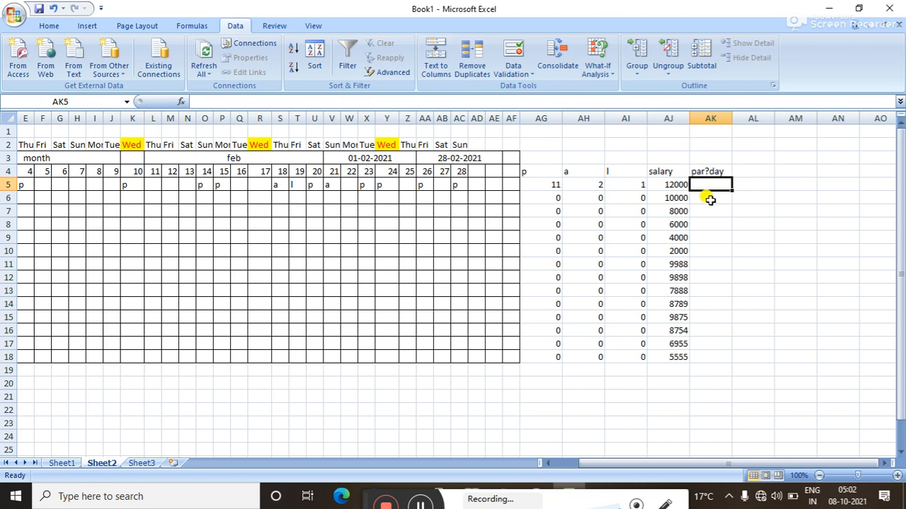
Enter =AJ5/30 in AK5 and fill it down to AK18.
text(=)
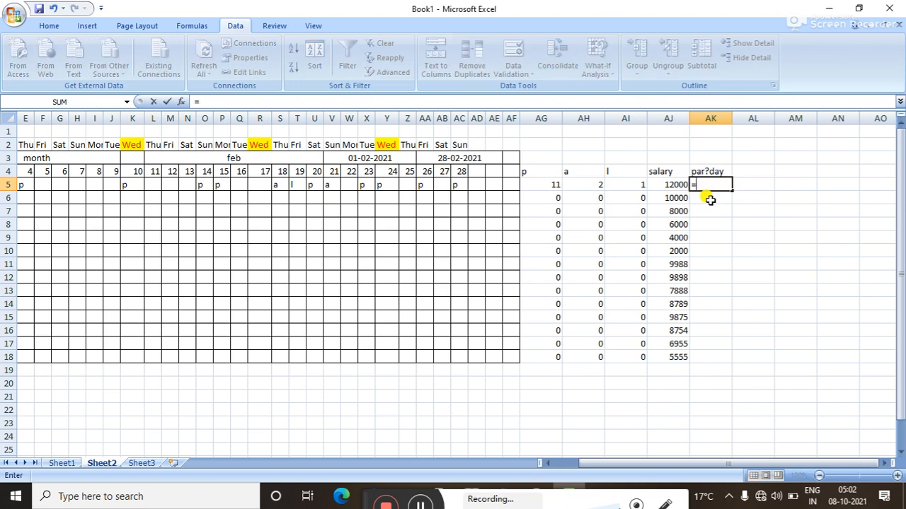
click(668, 185)
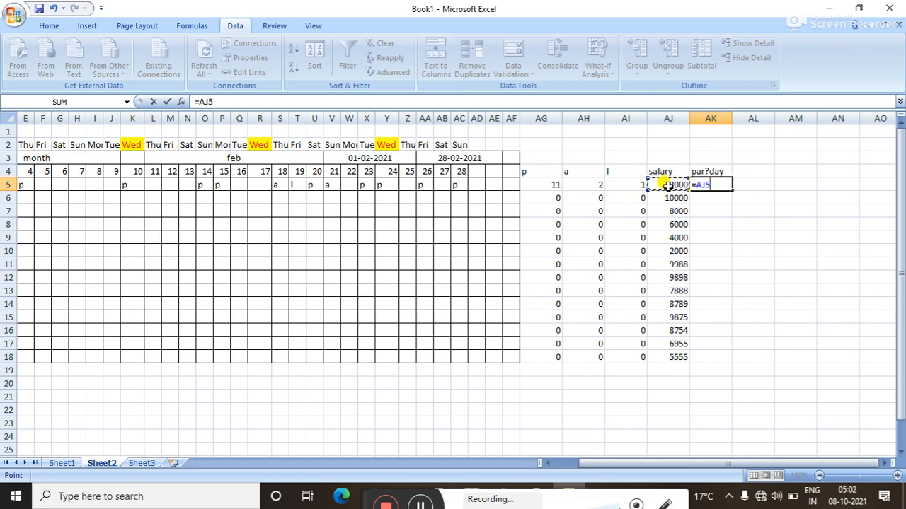
text(/30)
key(Return)
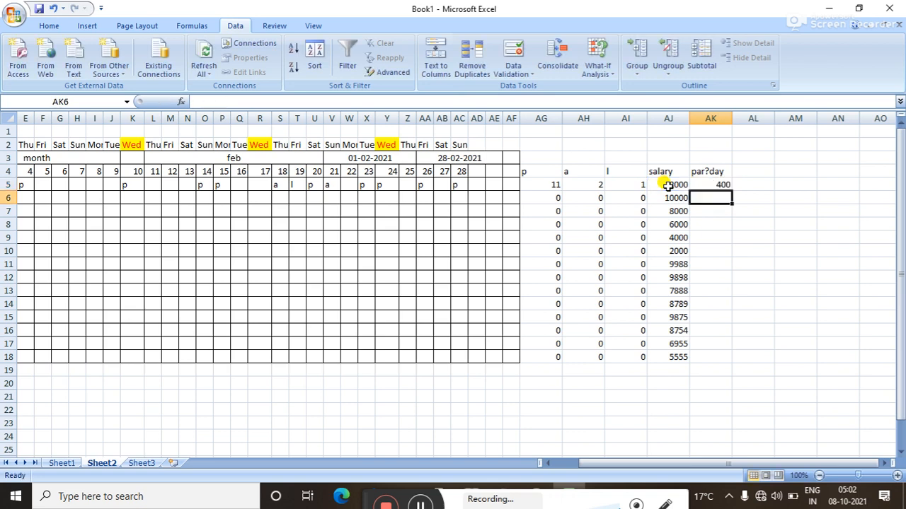
click(713, 184)
drag(730, 191, 733, 363)
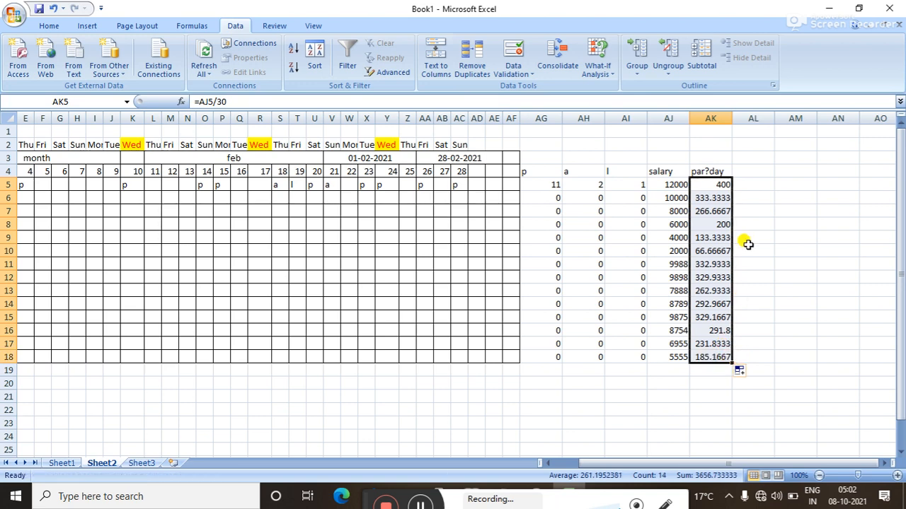
Add a 'salary pay' header in AL4.
click(751, 171)
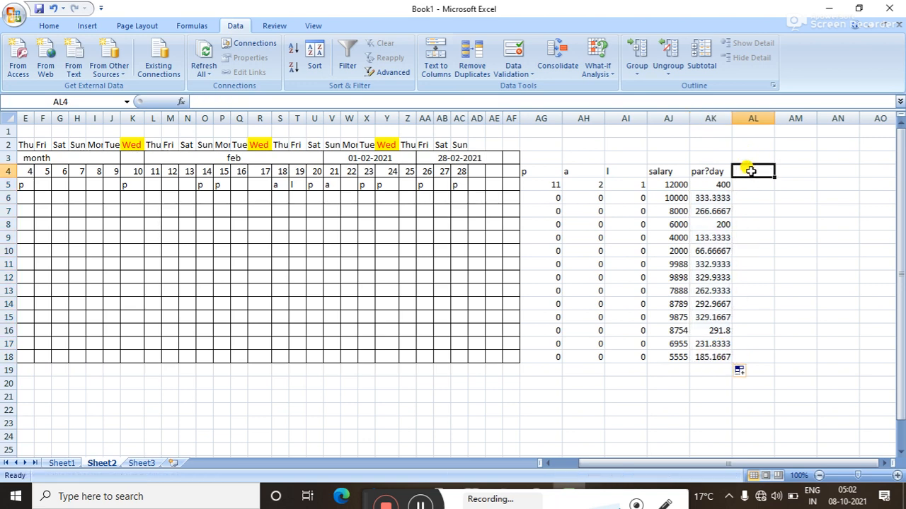
text(salary pay)
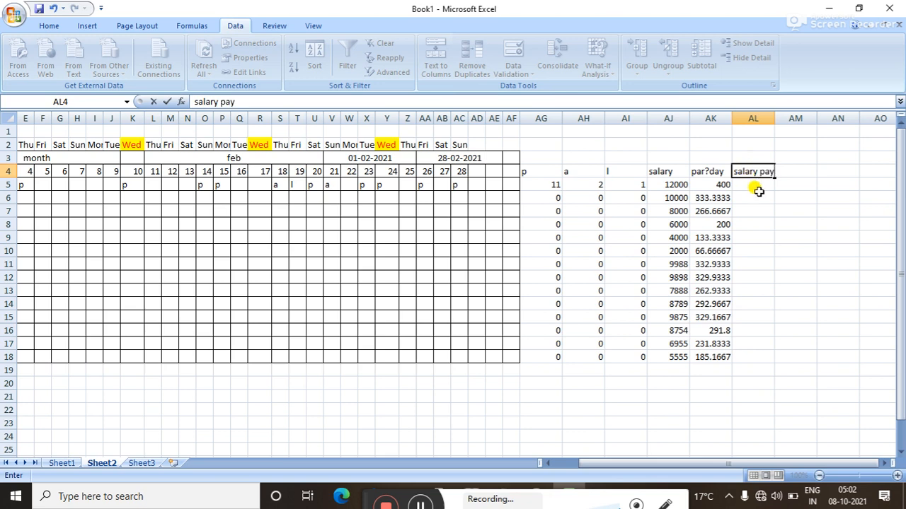
click(753, 186)
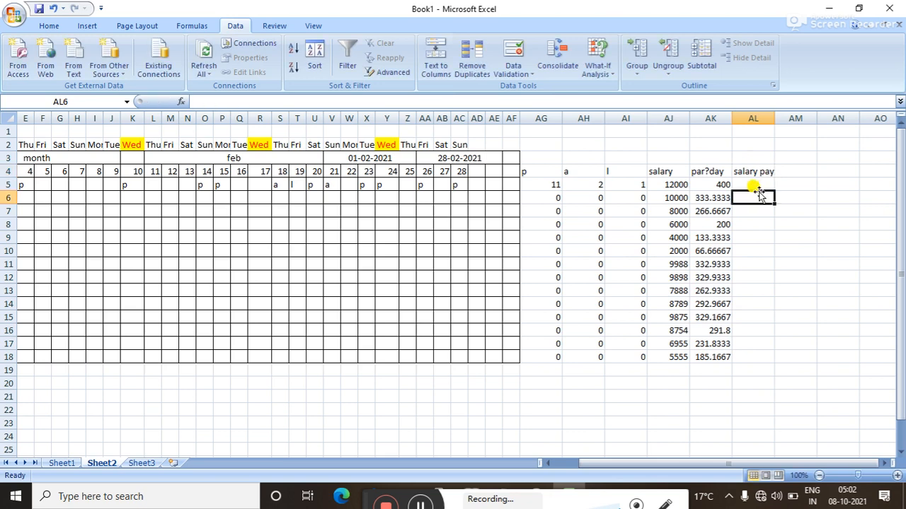
Enter =IF(AK5="","",AK5*AG5) in AL5 and fill it down to AL18.
double_click(753, 185)
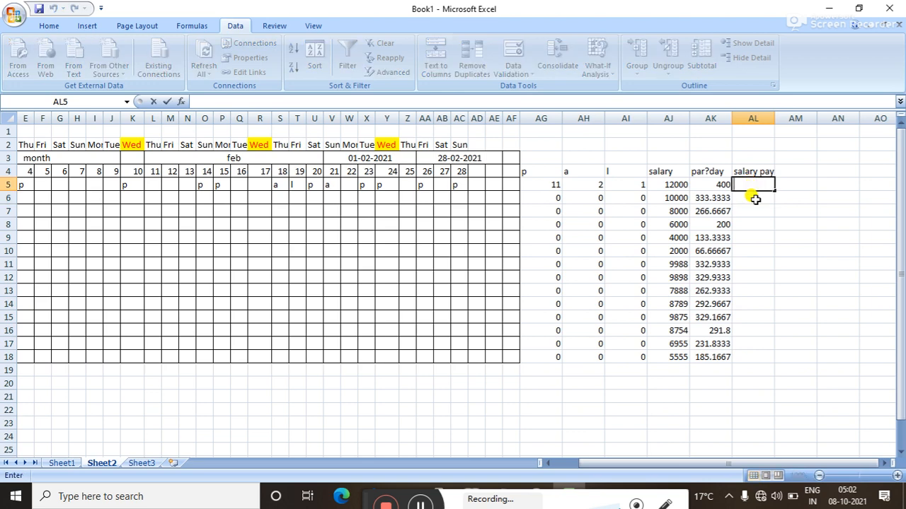
text(=if()
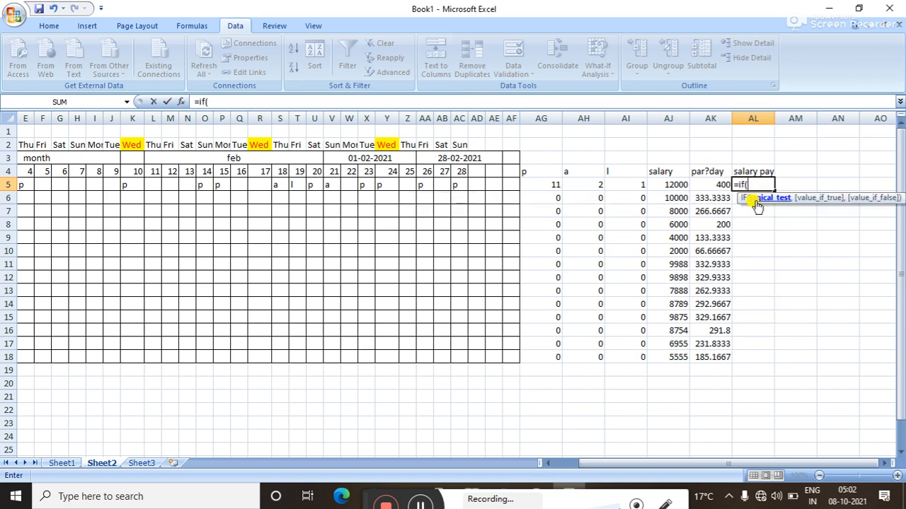
click(706, 183)
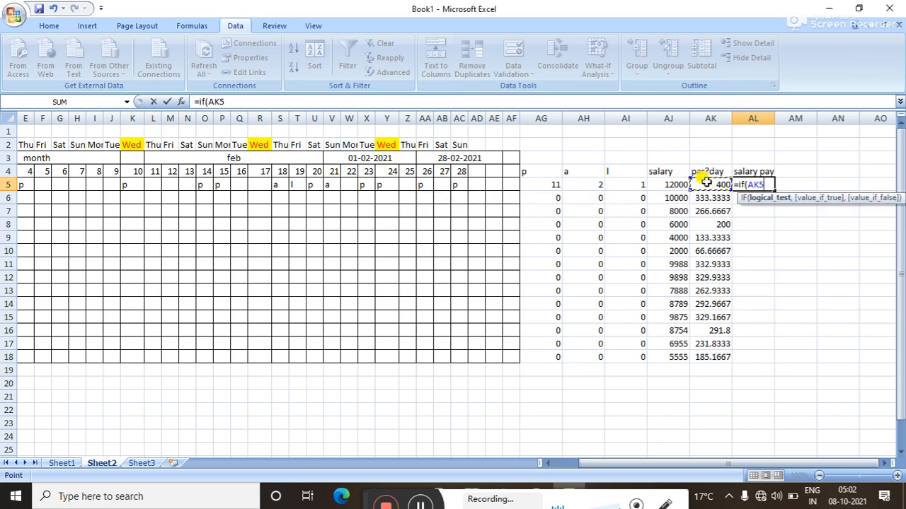
text(="",)
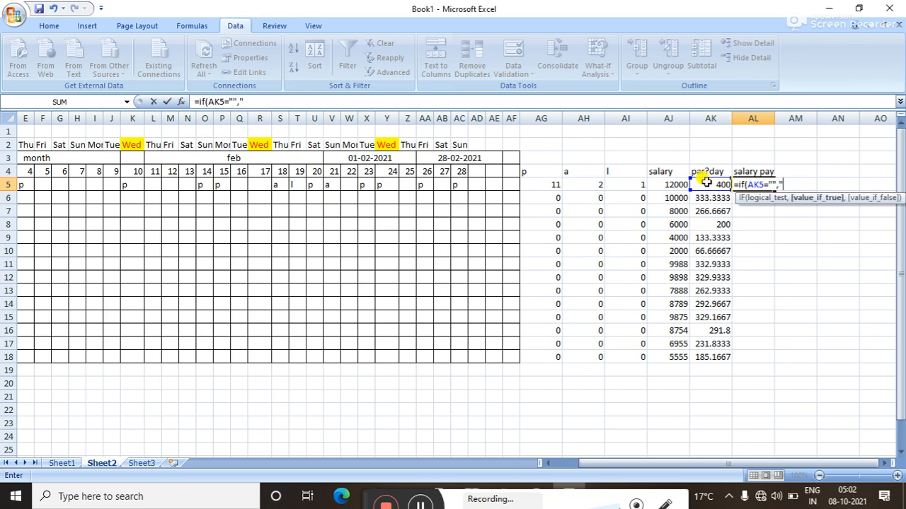
text("",)
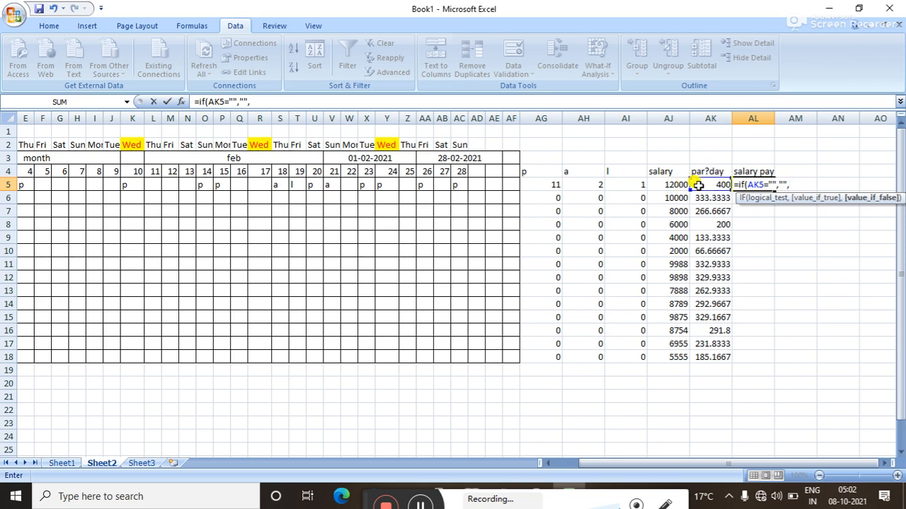
text(AK5*)
click(545, 184)
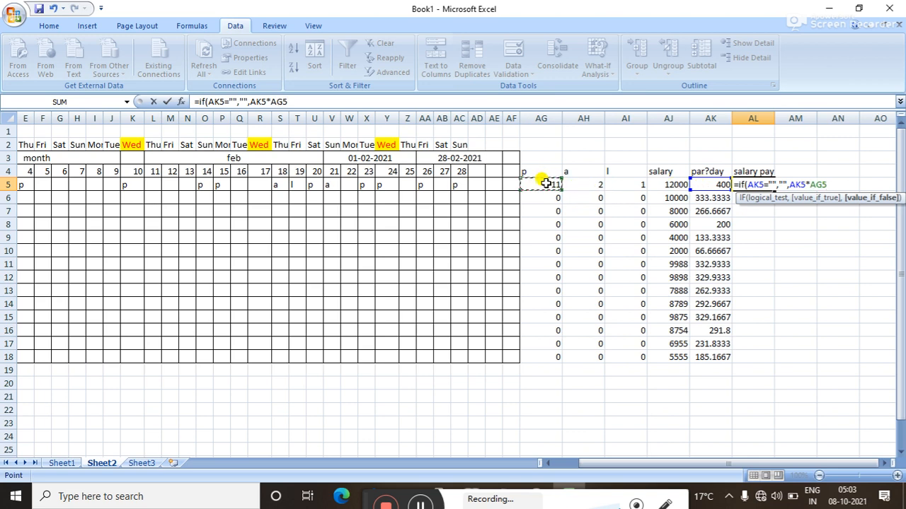
key(Return)
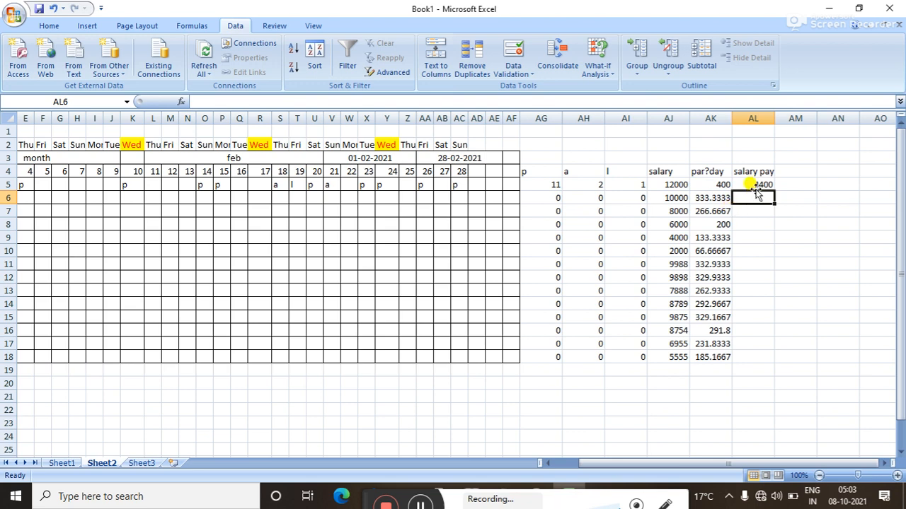
click(754, 184)
drag(773, 189, 770, 360)
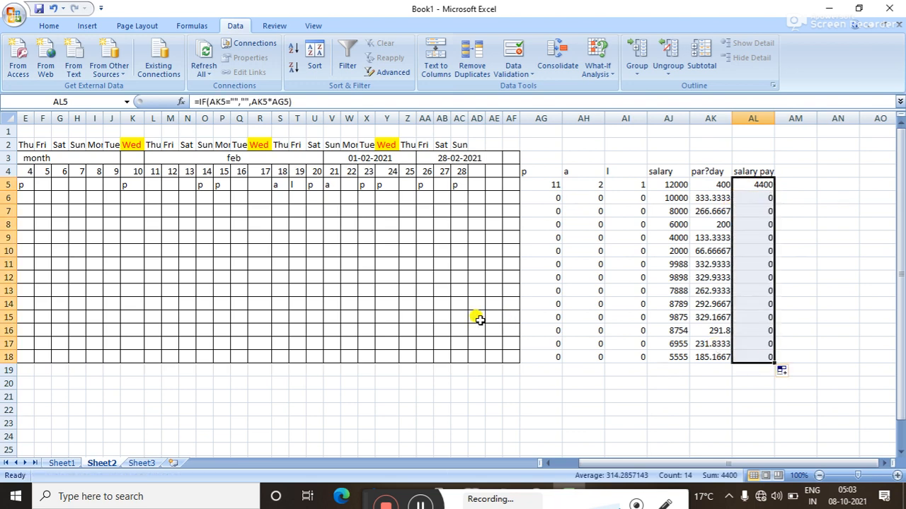
click(218, 262)
Mark P11, R11 and U11 as p, bringing row 11's salary pay to 998.8.
click(235, 264)
click(230, 276)
click(229, 277)
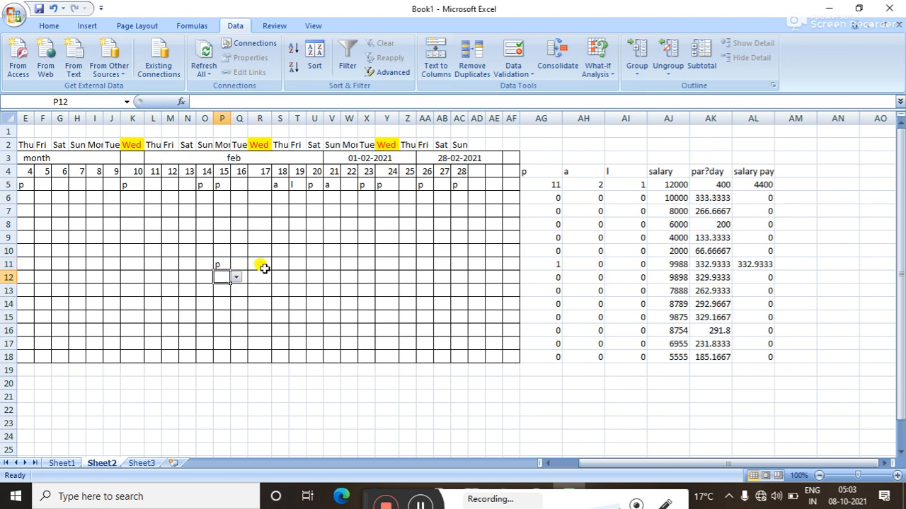
click(261, 263)
click(14, 496)
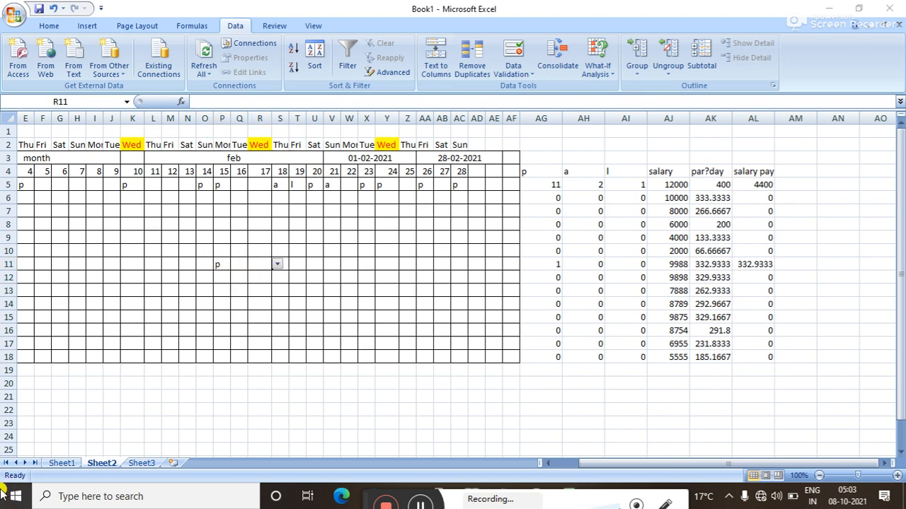
click(453, 285)
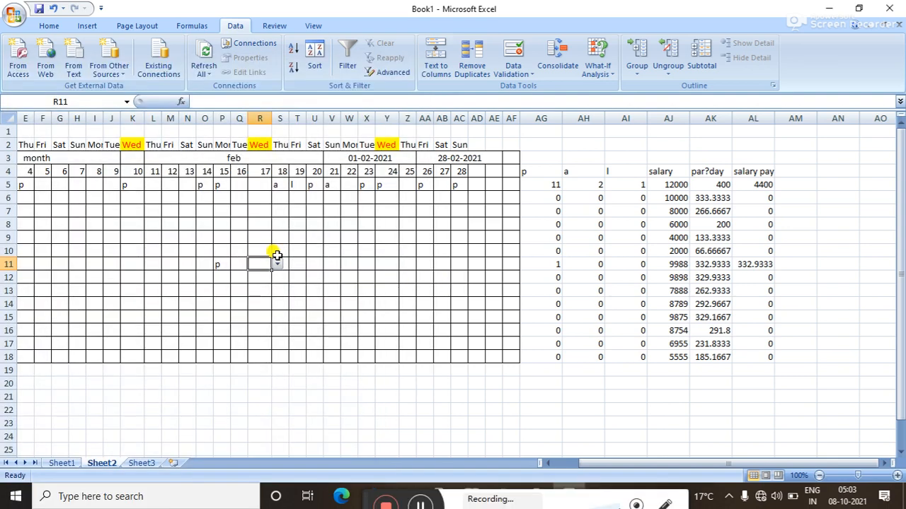
click(277, 264)
click(273, 276)
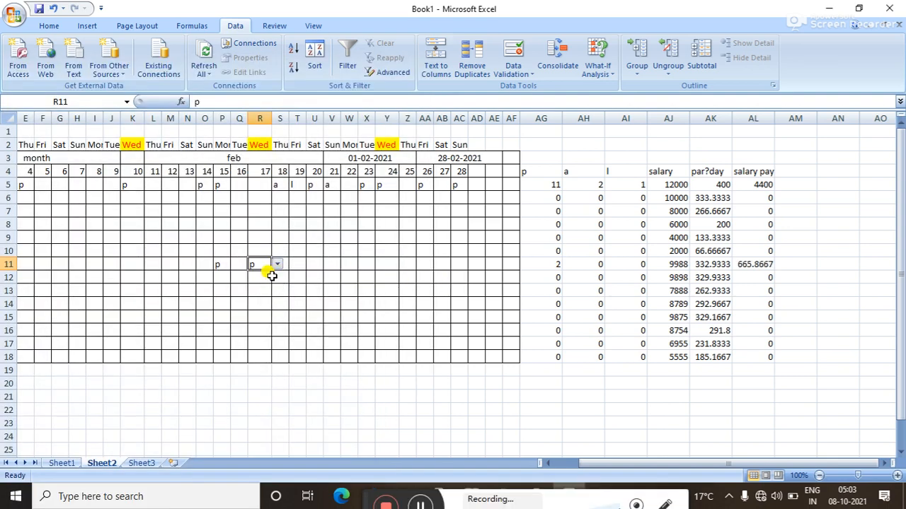
click(313, 264)
click(329, 264)
click(326, 276)
click(333, 281)
Mark V13 as p so row 13's salary pay becomes 262.9333.
click(332, 289)
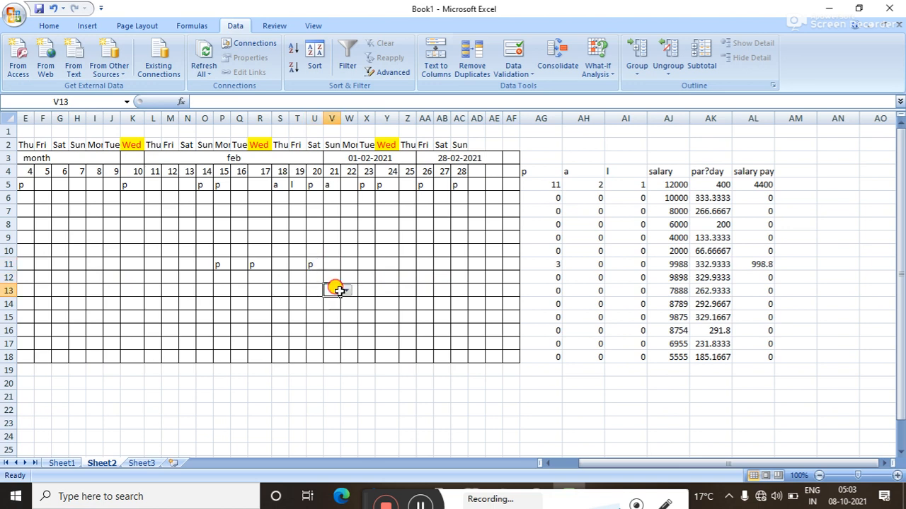
click(346, 290)
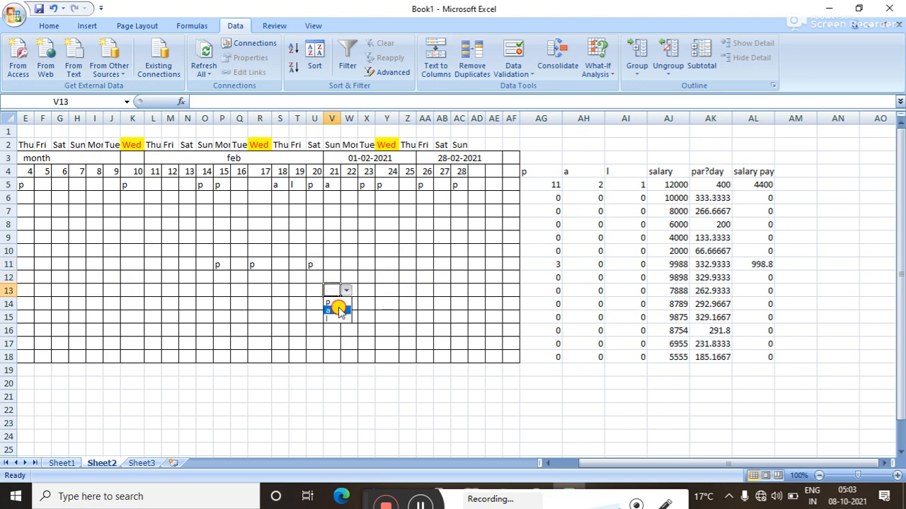
click(337, 303)
click(333, 304)
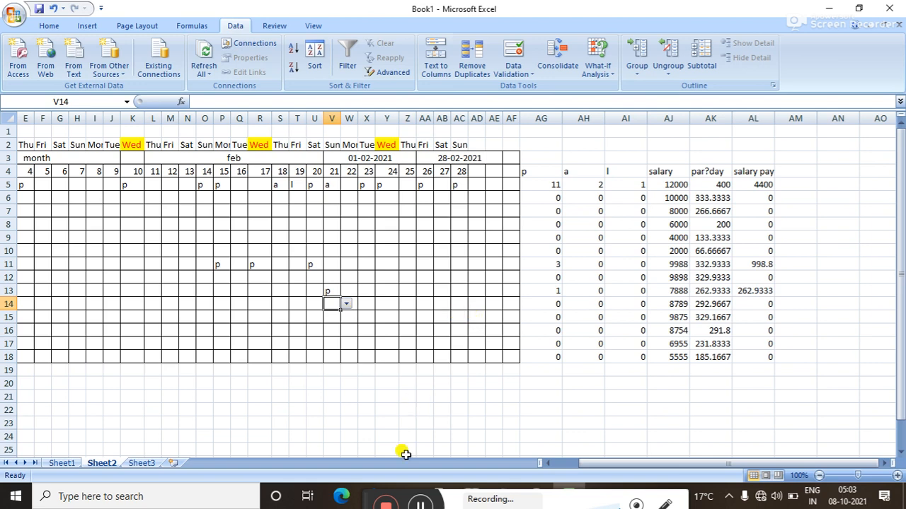
drag(366, 494, 368, 476)
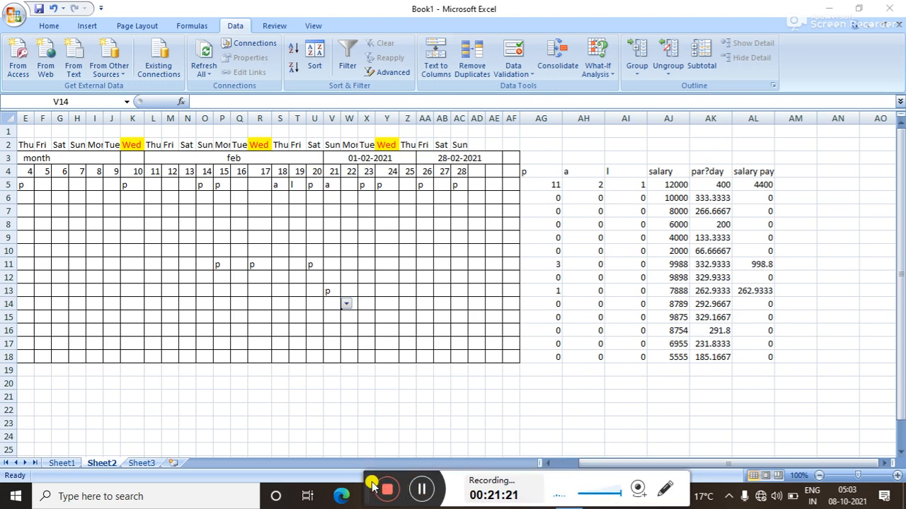
drag(366, 476, 369, 489)
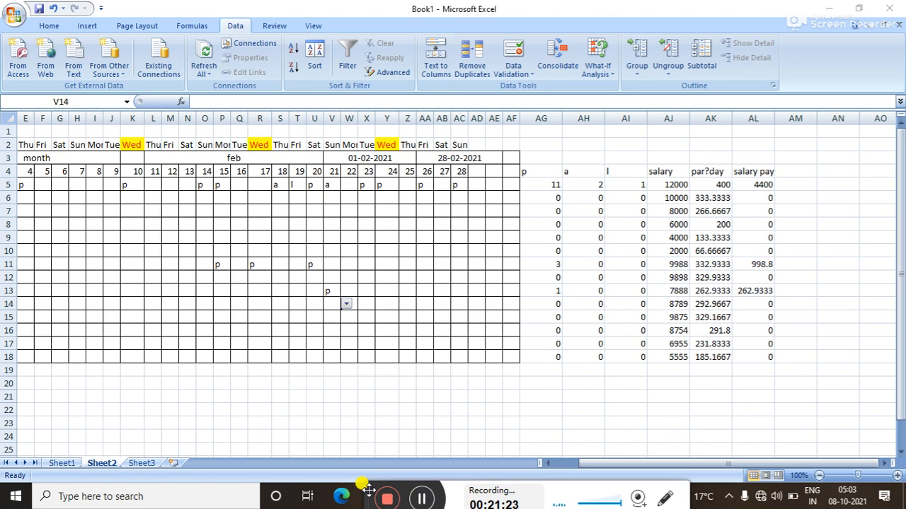